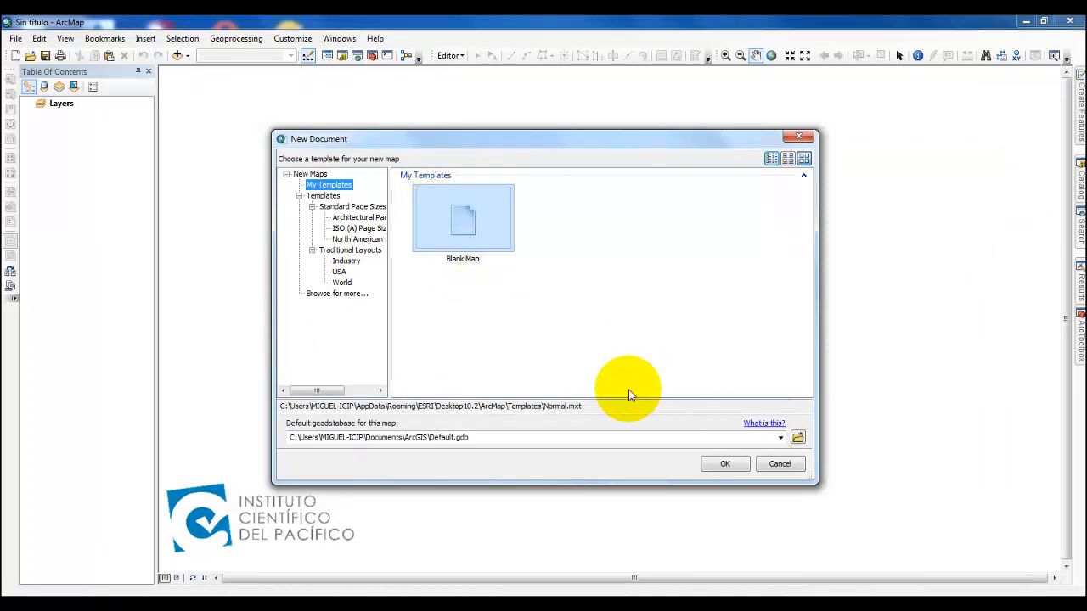
# - Create a new blank map document and expand the Union folder in the Catalog, kept docked beside the map
pyautogui.click(478, 230)
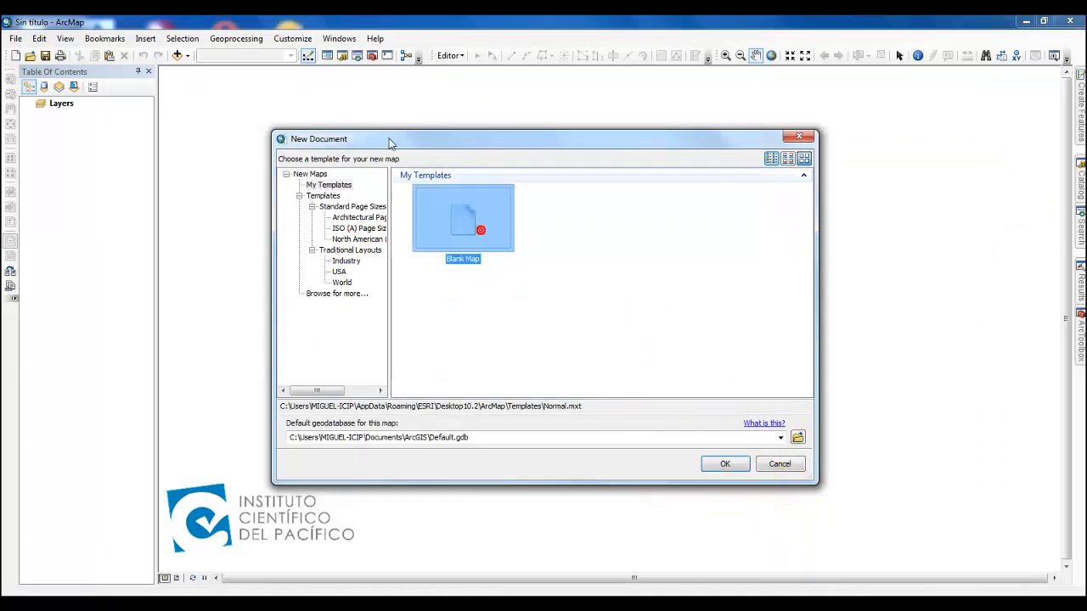
pyautogui.click(729, 467)
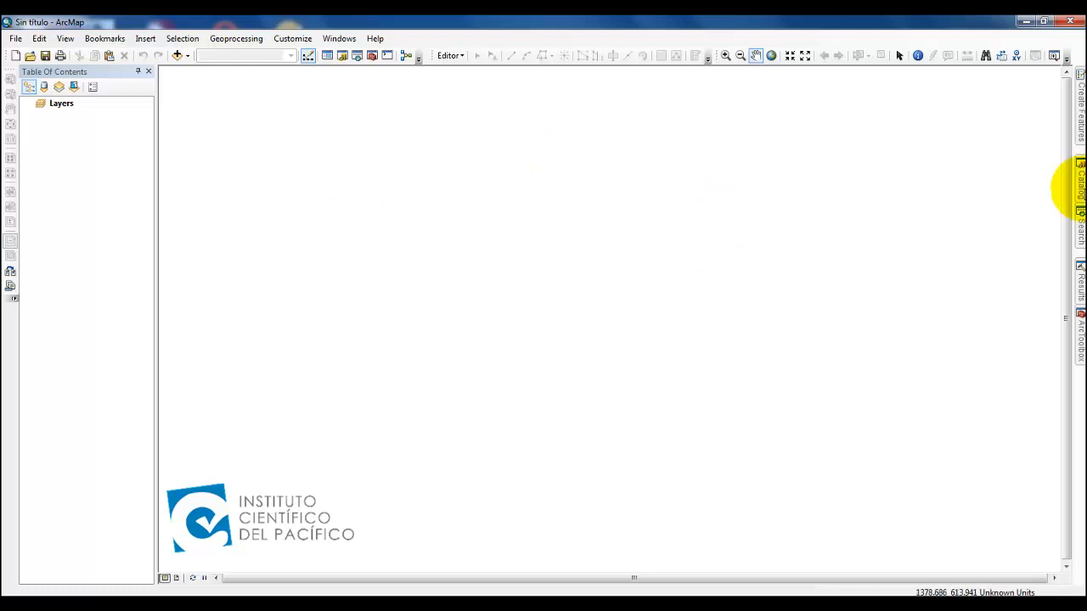
pyautogui.moveTo(1081, 181)
pyautogui.click(1056, 71)
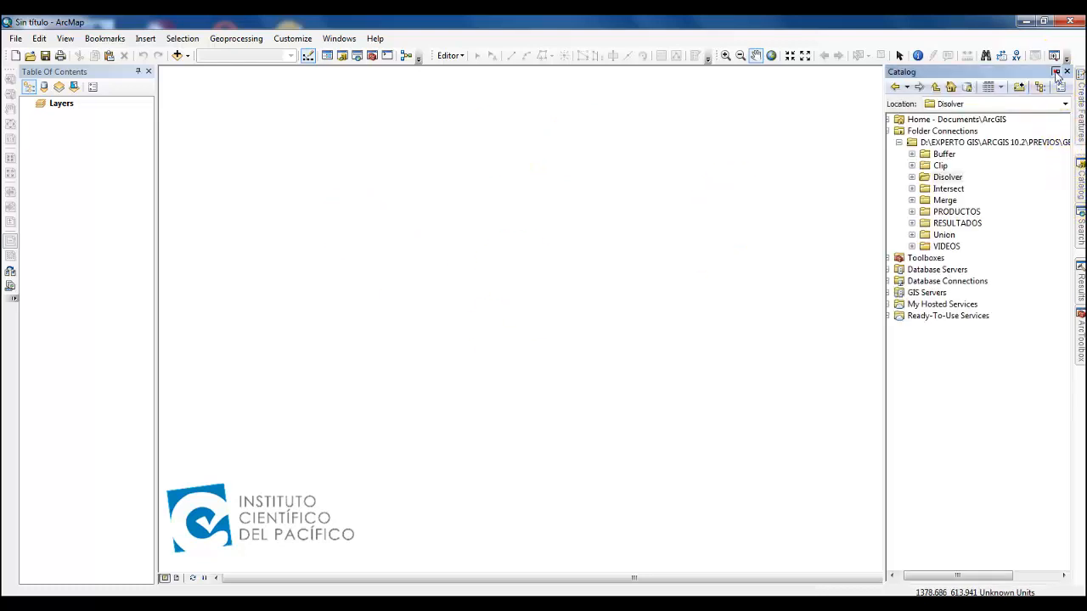
pyautogui.click(945, 235)
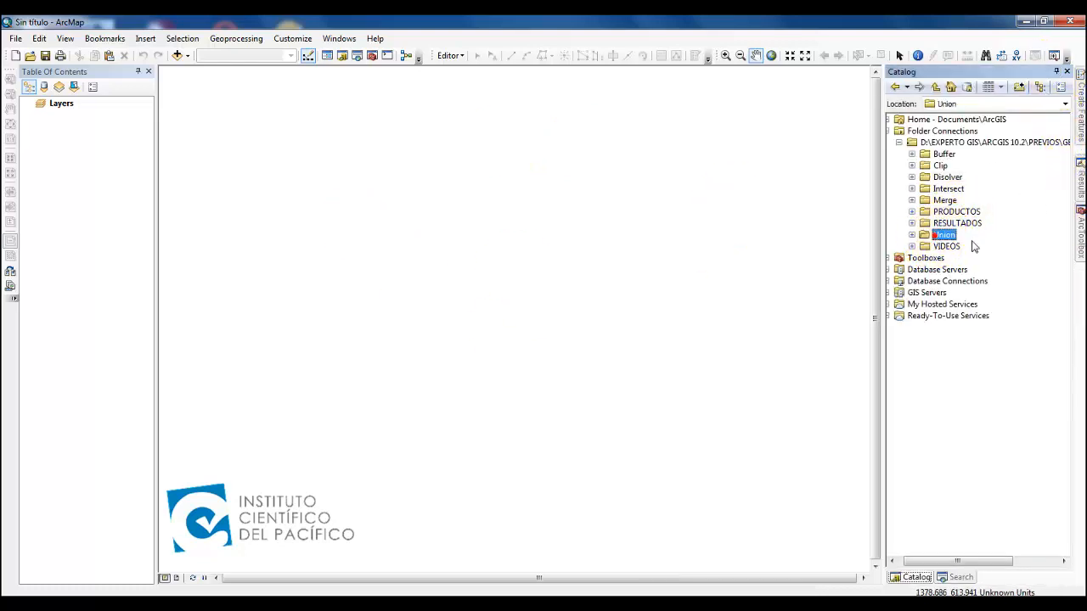
pyautogui.click(913, 235)
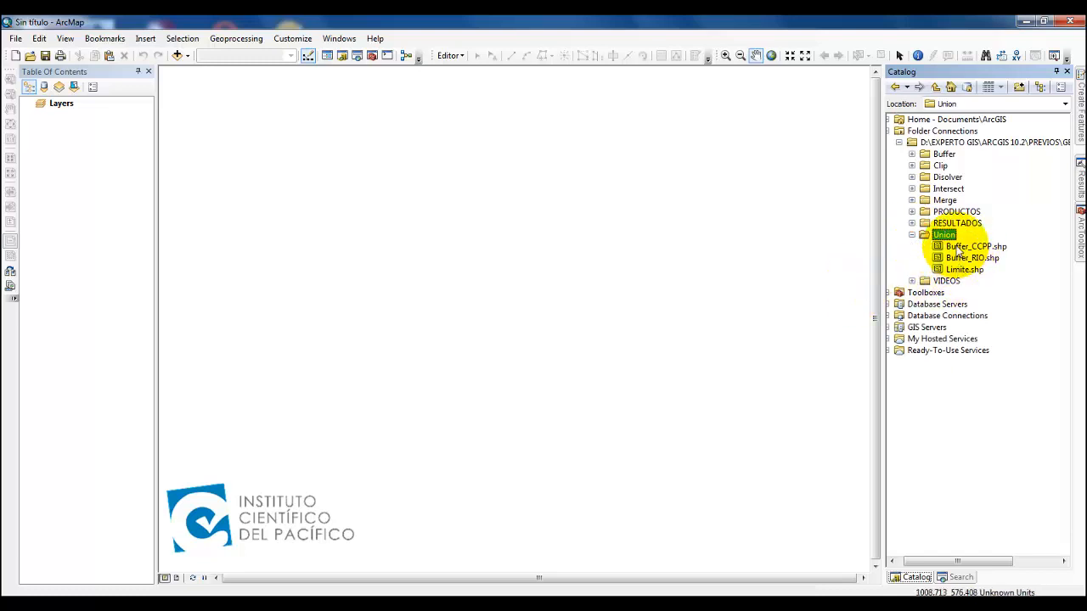
# - Add the shapefiles Buffer_CCPP, Buffer_RIO and Limite from the Union folder to the map, showing the whole Limite polygon
pyautogui.click(953, 248)
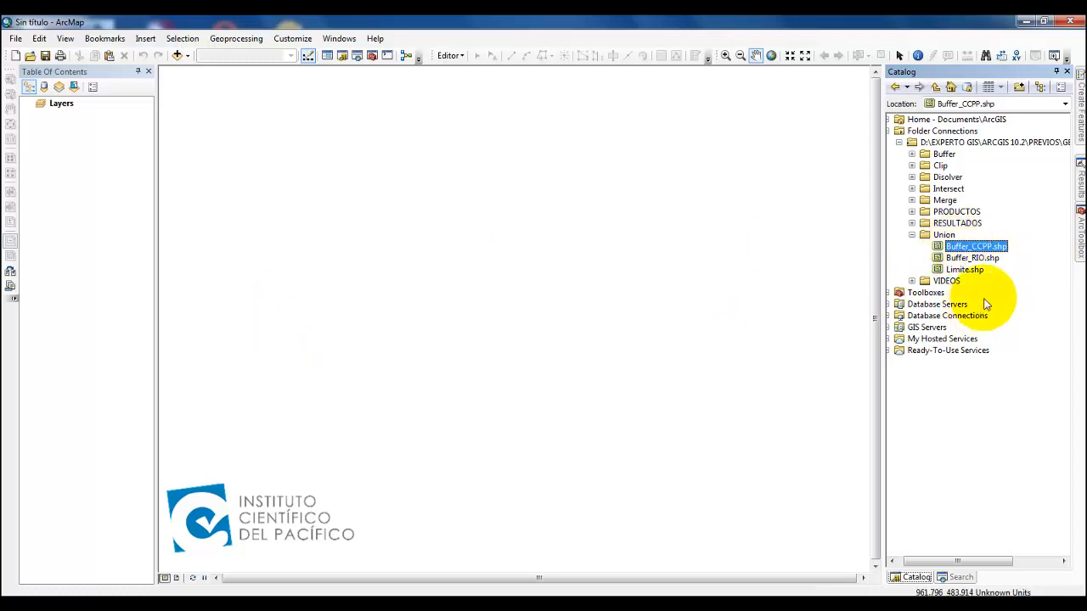
pyautogui.click(966, 259)
pyautogui.click(967, 248)
pyautogui.moveTo(968, 252); pyautogui.dragTo(116, 219)
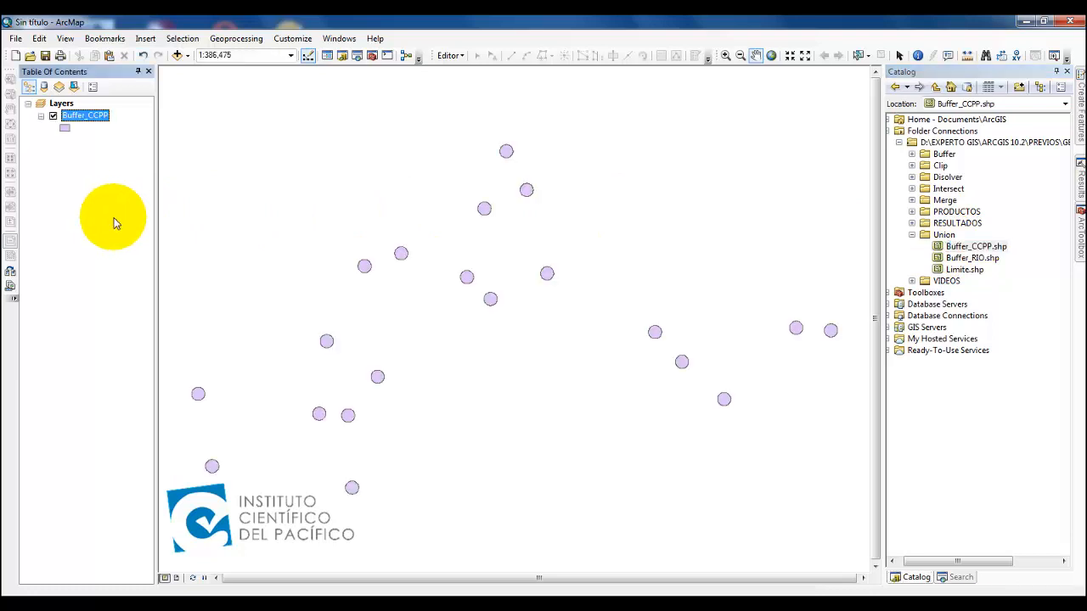
pyautogui.click(968, 258)
pyautogui.moveTo(967, 263)
pyautogui.mouseDown()
pyautogui.moveTo(170, 201)
pyautogui.moveTo(117, 208)
pyautogui.mouseUp()
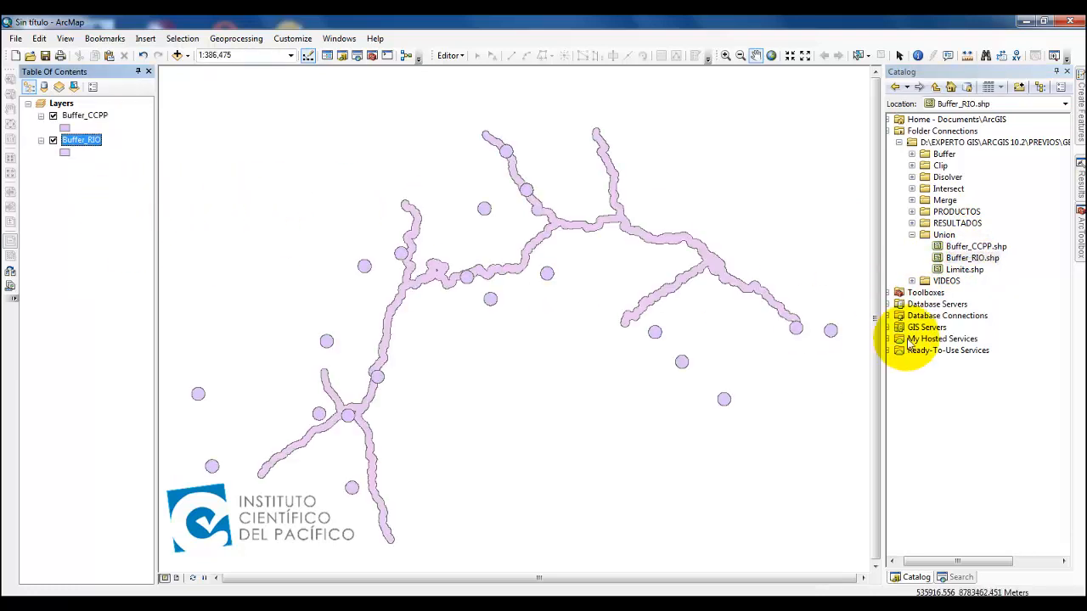
pyautogui.click(966, 270)
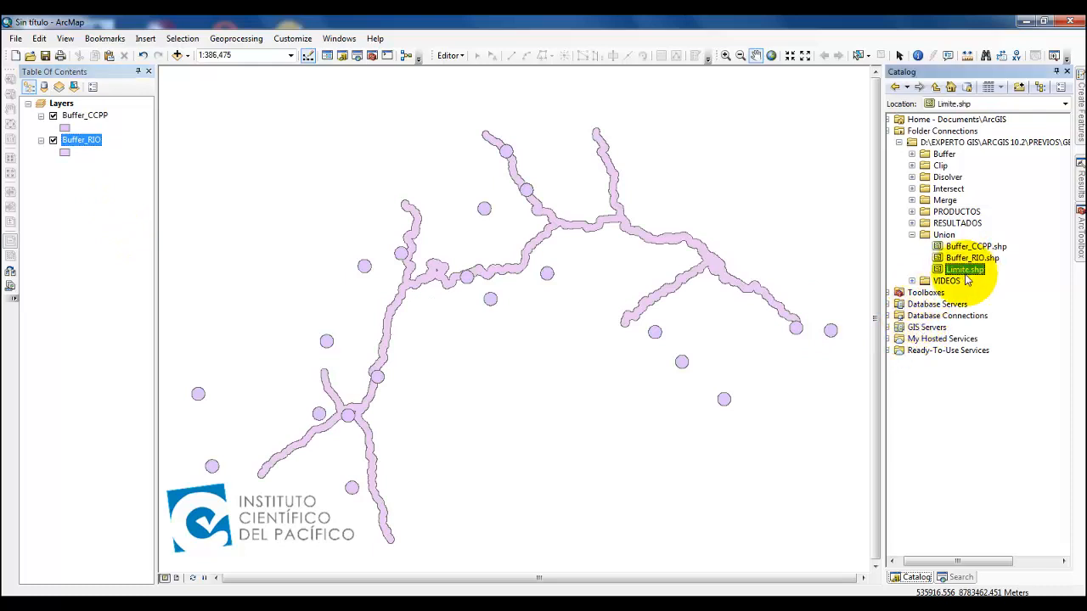
pyautogui.moveTo(963, 274); pyautogui.dragTo(64, 245)
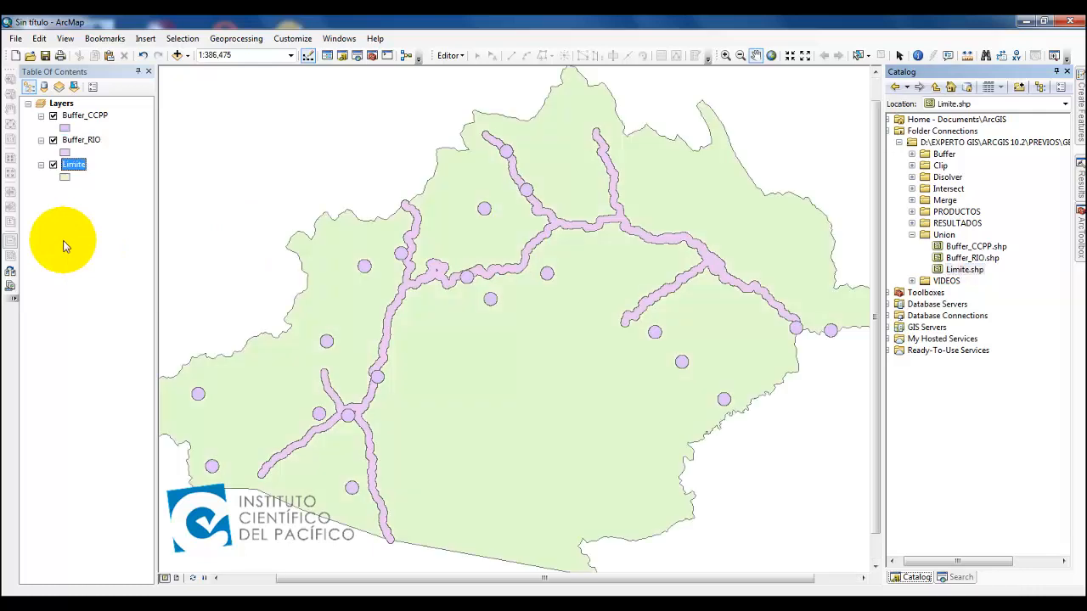
pyautogui.scroll(-2, 548, 433)
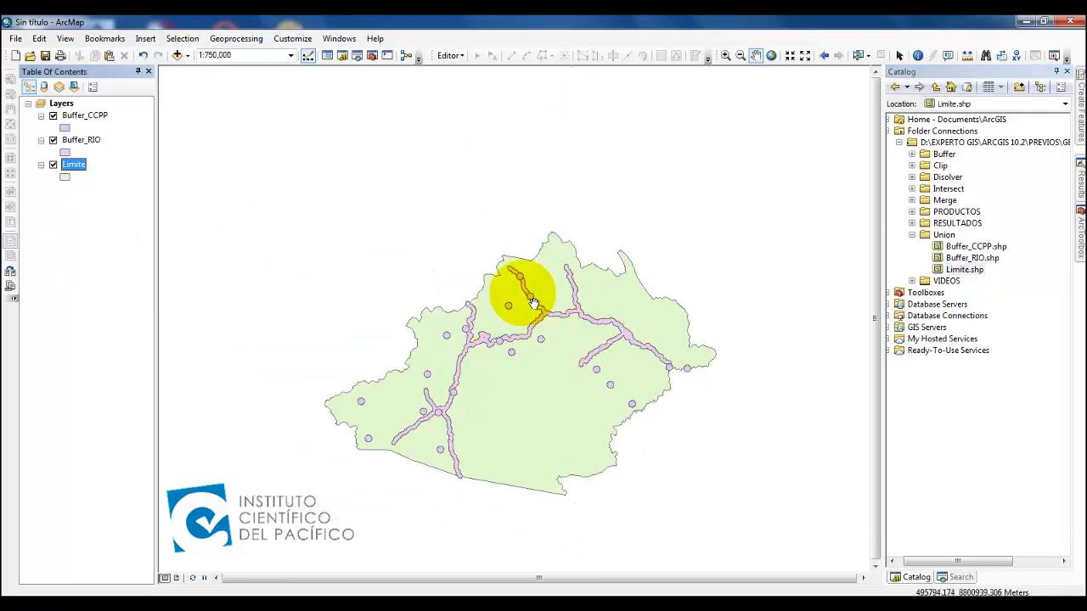
pyautogui.moveTo(557, 397); pyautogui.dragTo(524, 330)
pyautogui.scroll(1, 519, 324)
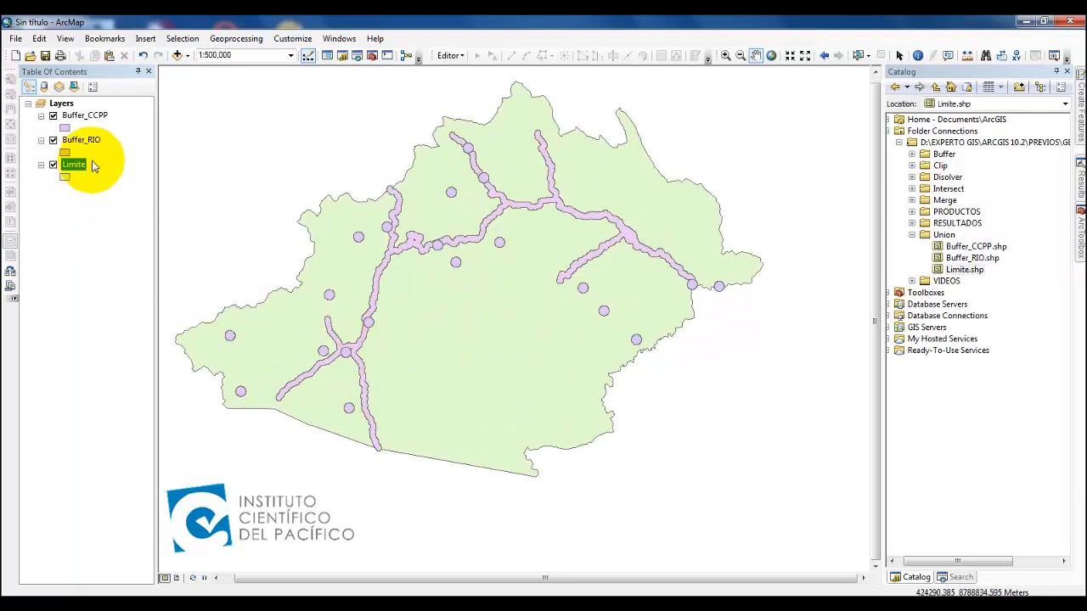
# - Hide the Buffer_CCPP layer and view Buffer_RIO and Limite each alone, leaving both of them displayed
pyautogui.click(53, 116)
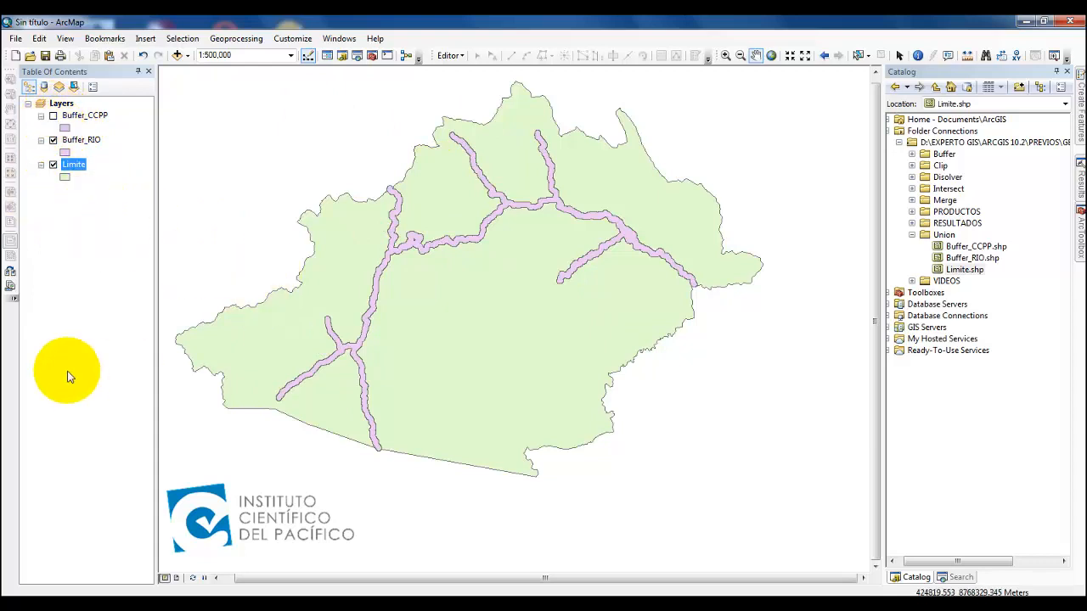
pyautogui.click(53, 164)
pyautogui.click(54, 144)
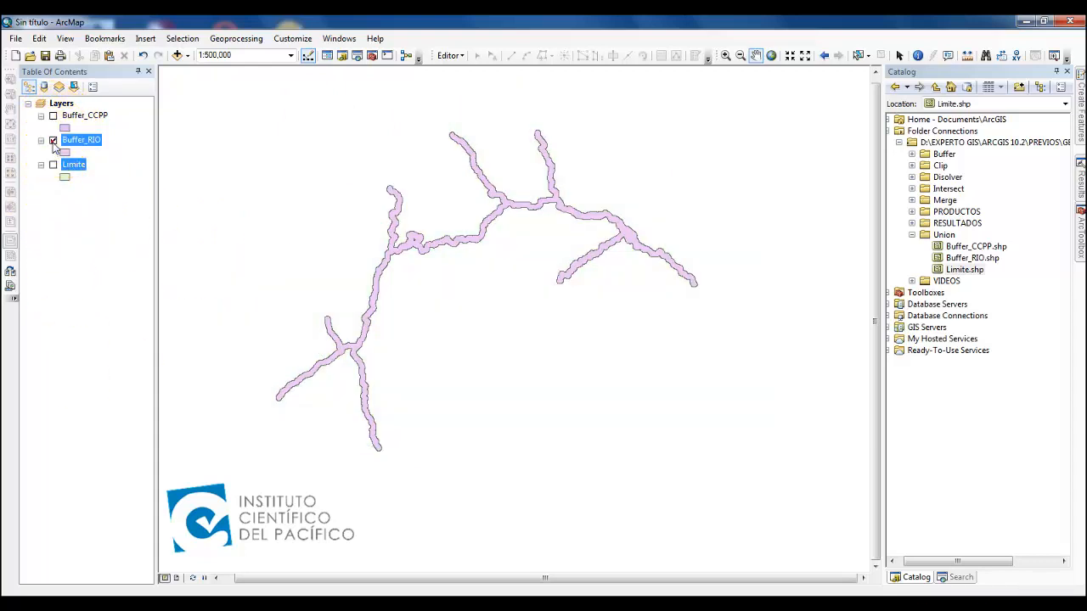
pyautogui.click(53, 140)
pyautogui.click(52, 164)
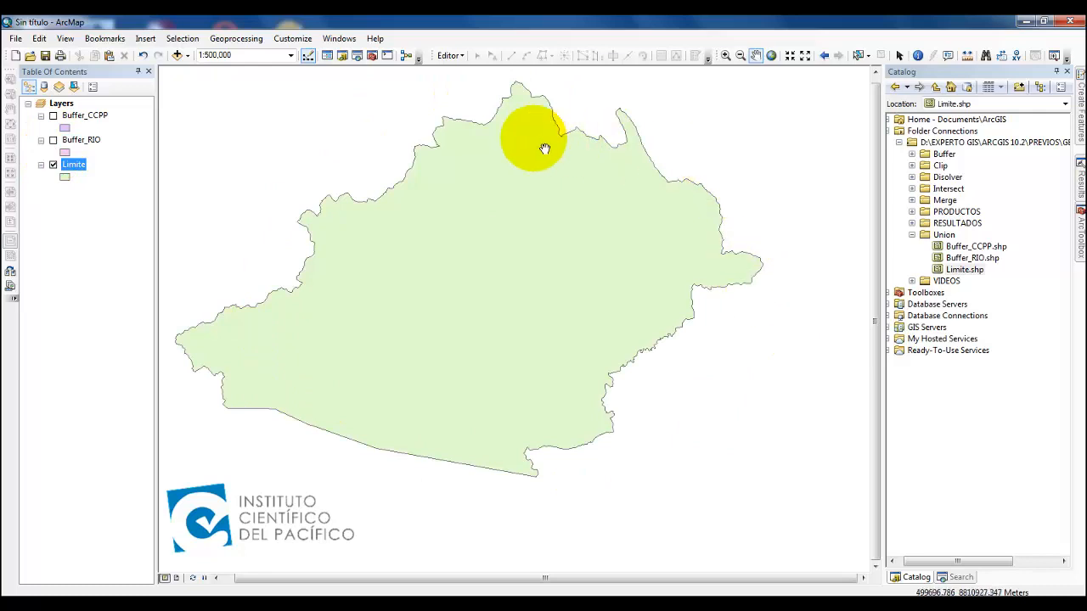
pyautogui.click(52, 164)
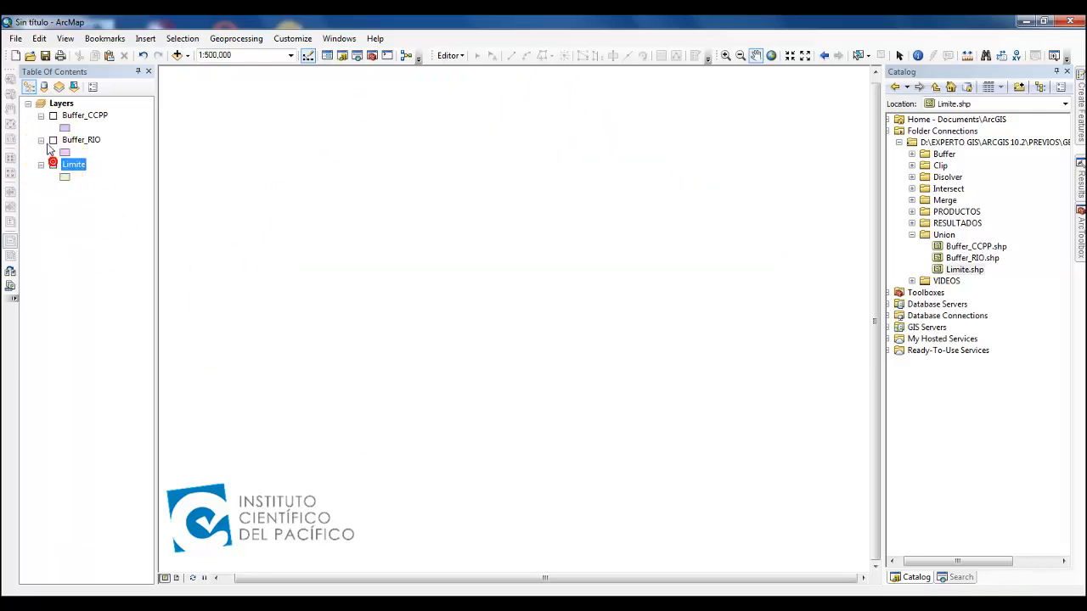
pyautogui.click(53, 140)
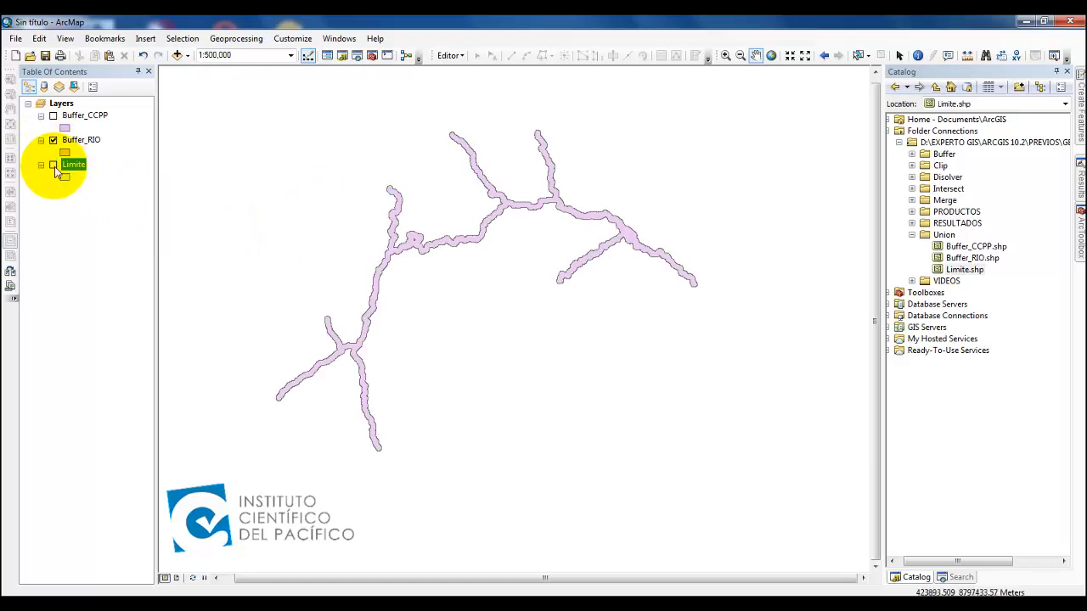
pyautogui.click(52, 165)
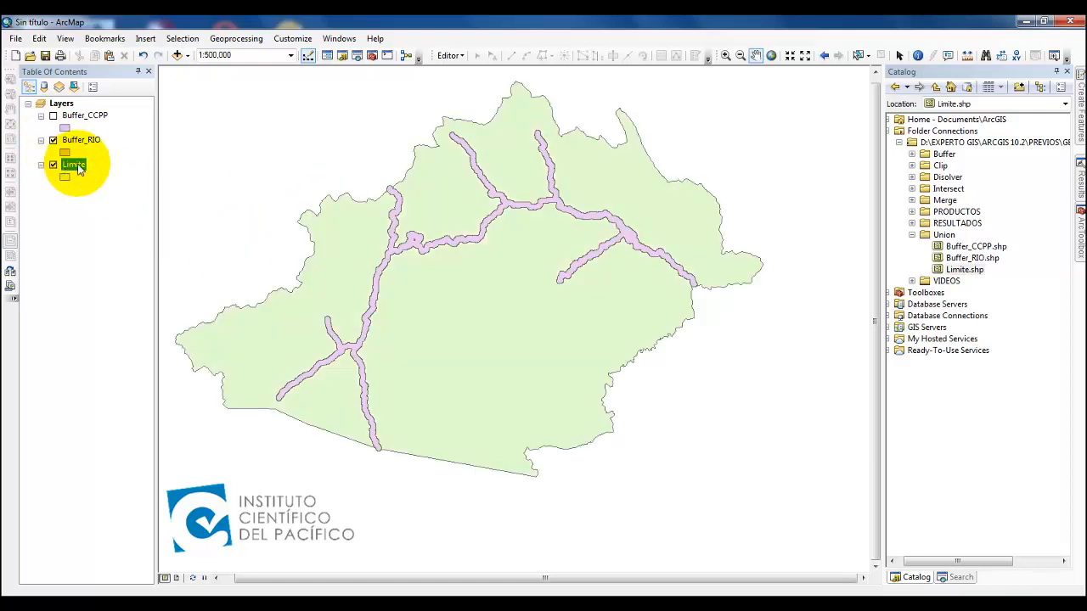
# - Examine the name, length and area fields in the attribute table of the Limite layer, and close the table
pyautogui.click(83, 143)
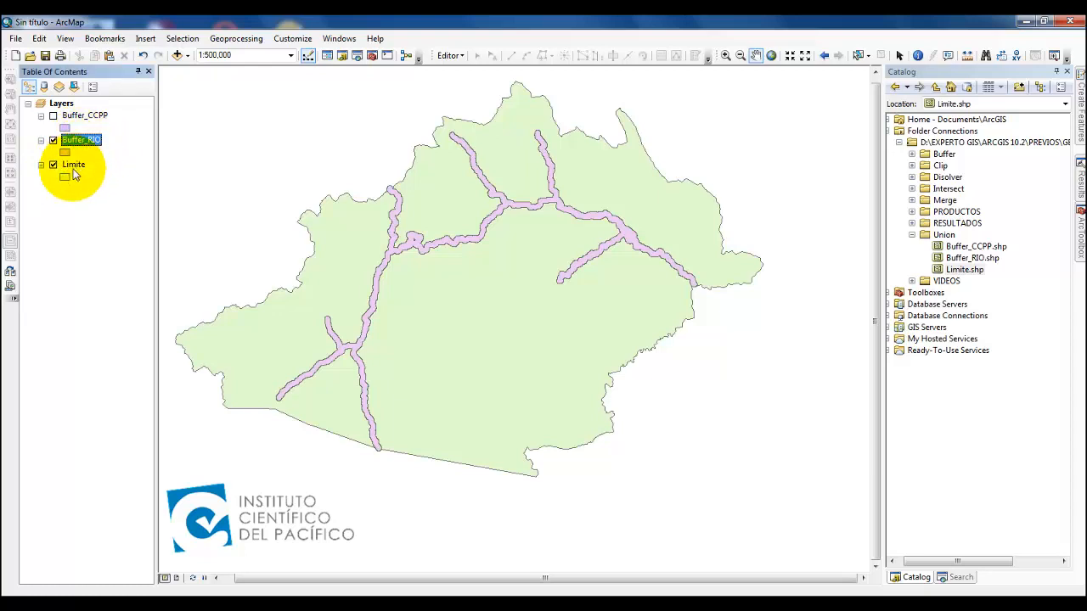
pyautogui.click(74, 171)
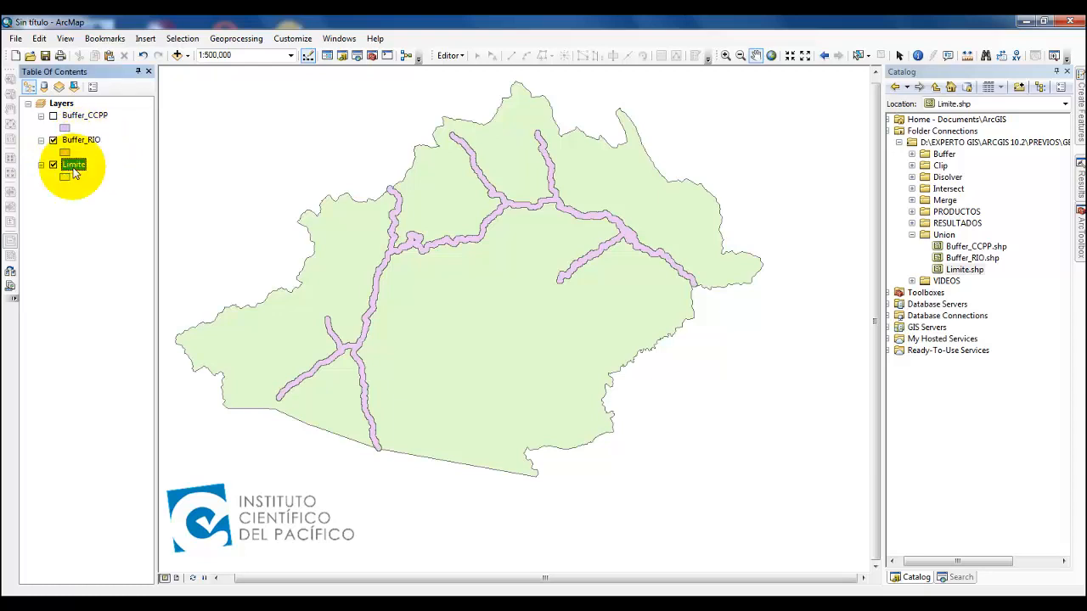
pyautogui.rightClick(75, 172)
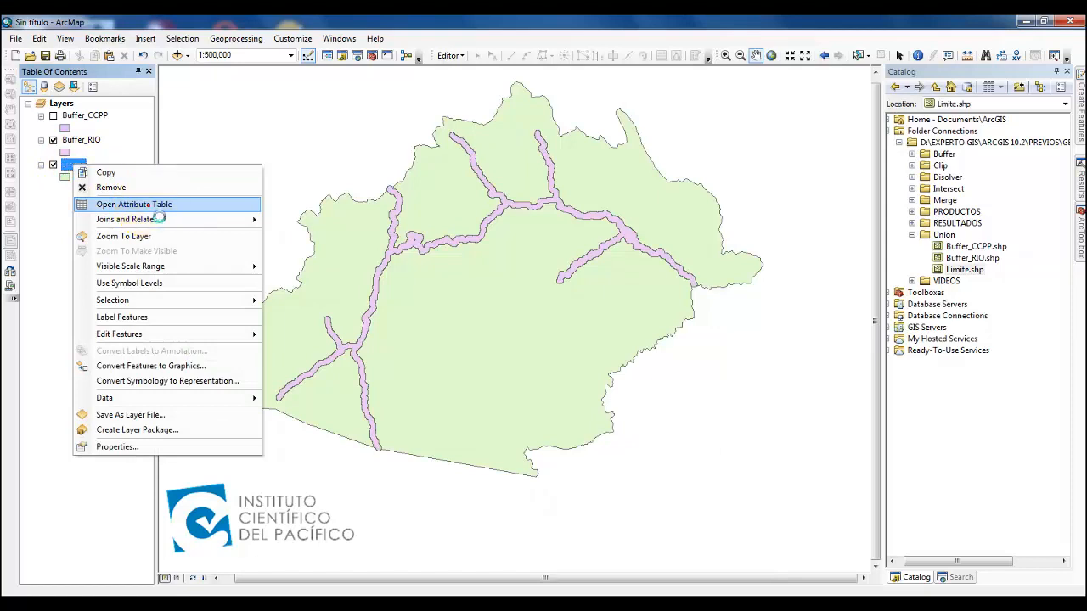
pyautogui.click(148, 206)
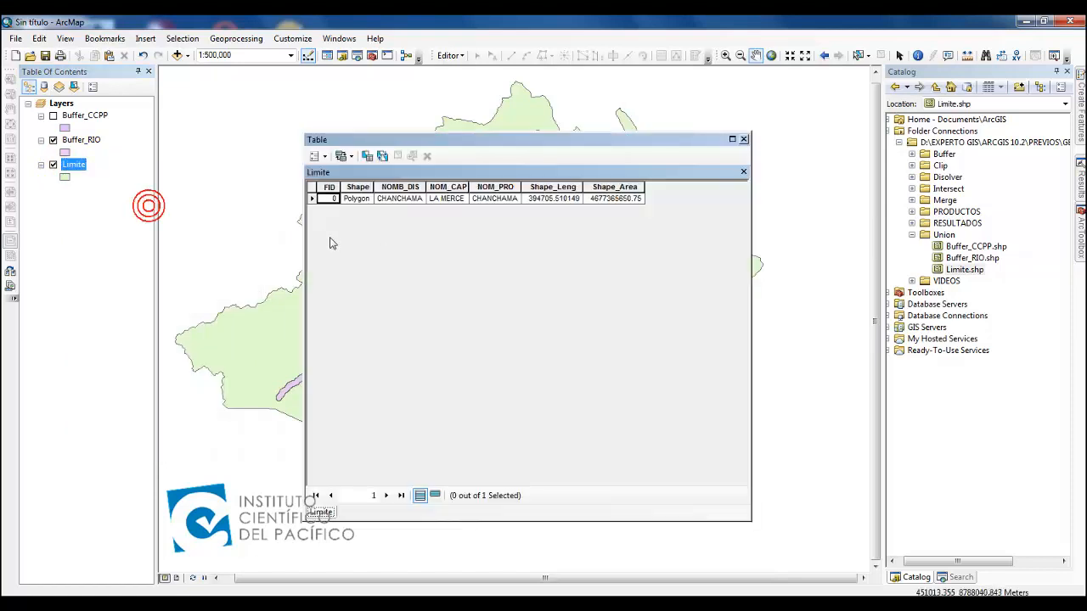
pyautogui.click(403, 187)
pyautogui.click(462, 186)
pyautogui.click(505, 186)
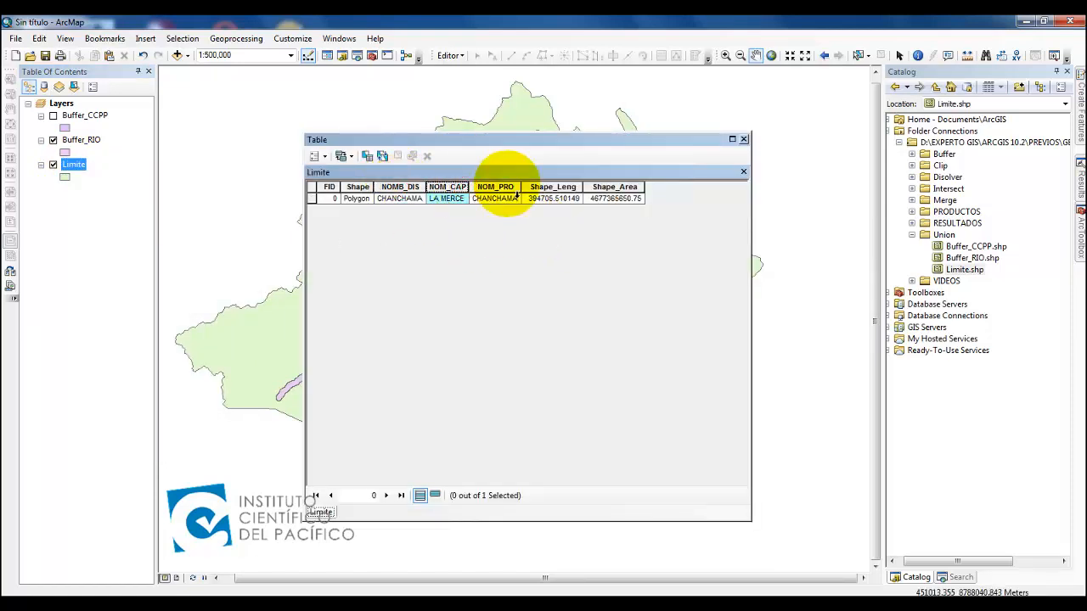
pyautogui.click(553, 186)
pyautogui.click(609, 186)
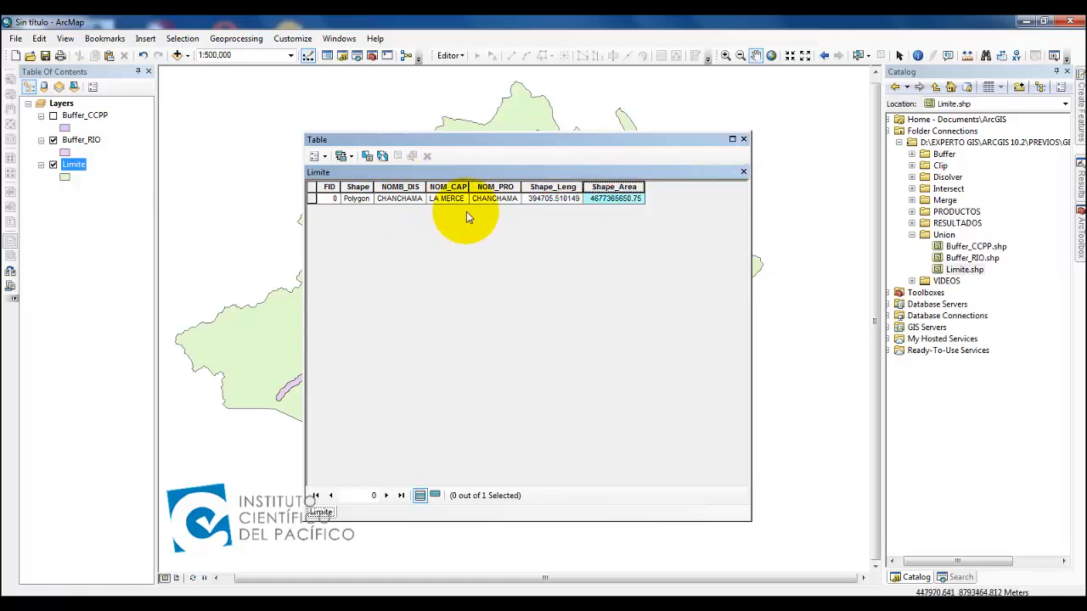
pyautogui.click(744, 139)
# - Inspect the Id field and select the single record in the Buffer_RIO attribute table, then close it and clear the selection
pyautogui.click(85, 141)
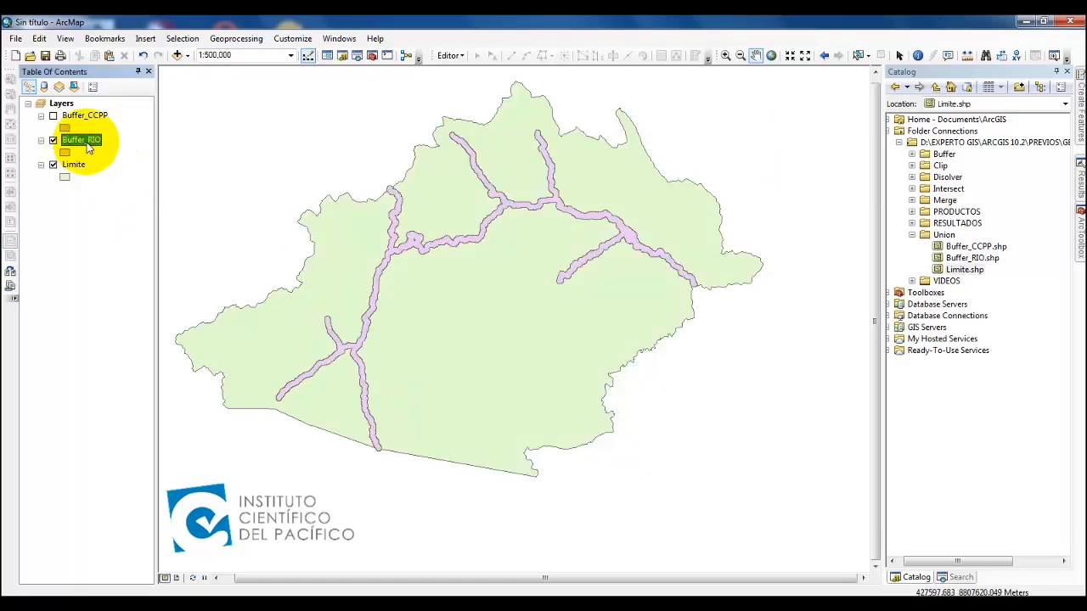
pyautogui.rightClick(89, 147)
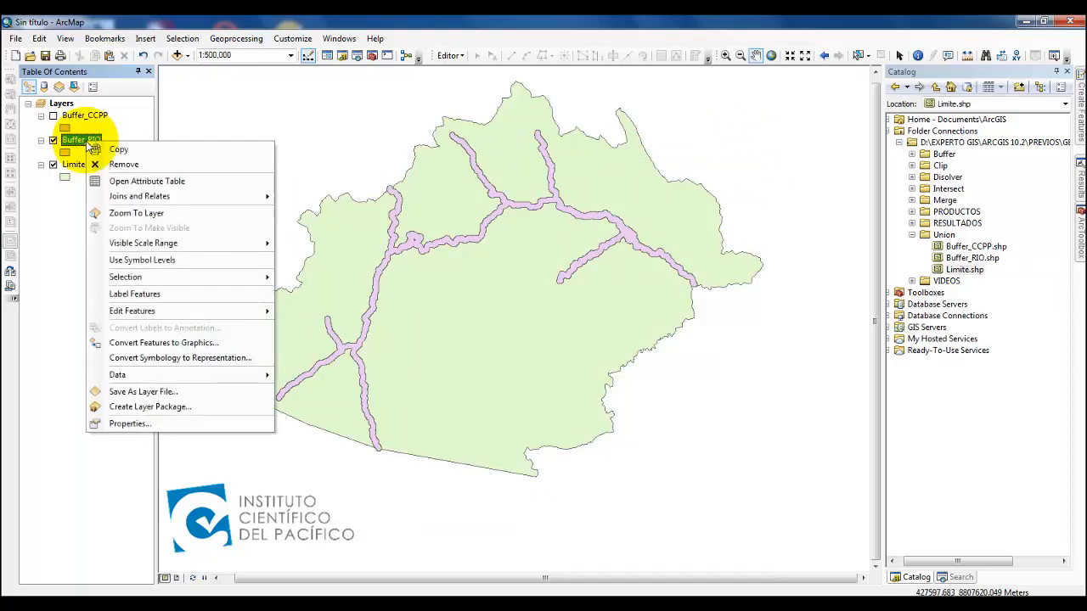
pyautogui.click(117, 182)
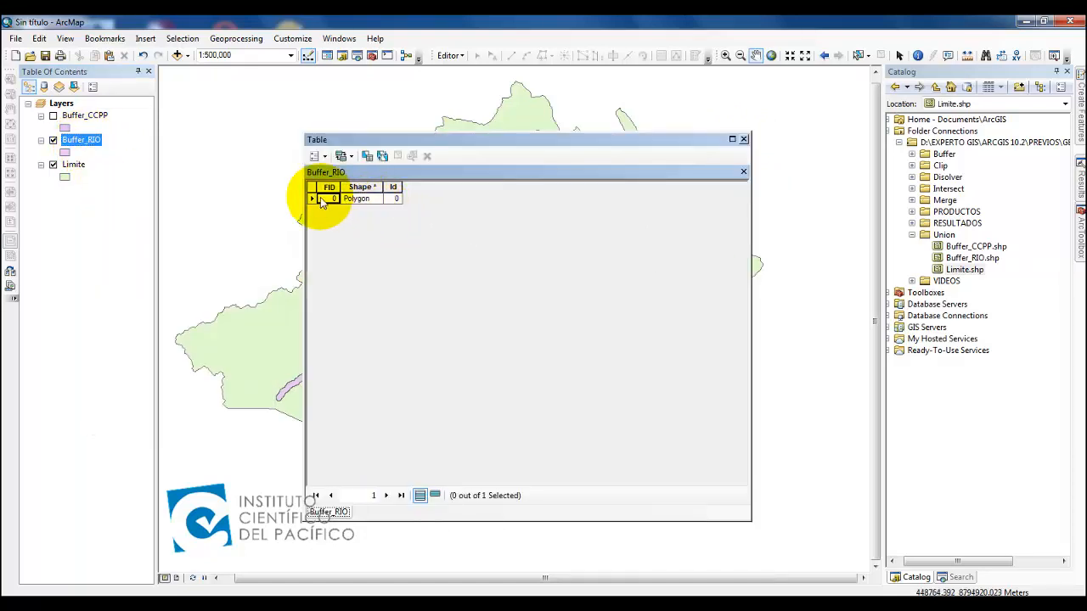
pyautogui.click(405, 194)
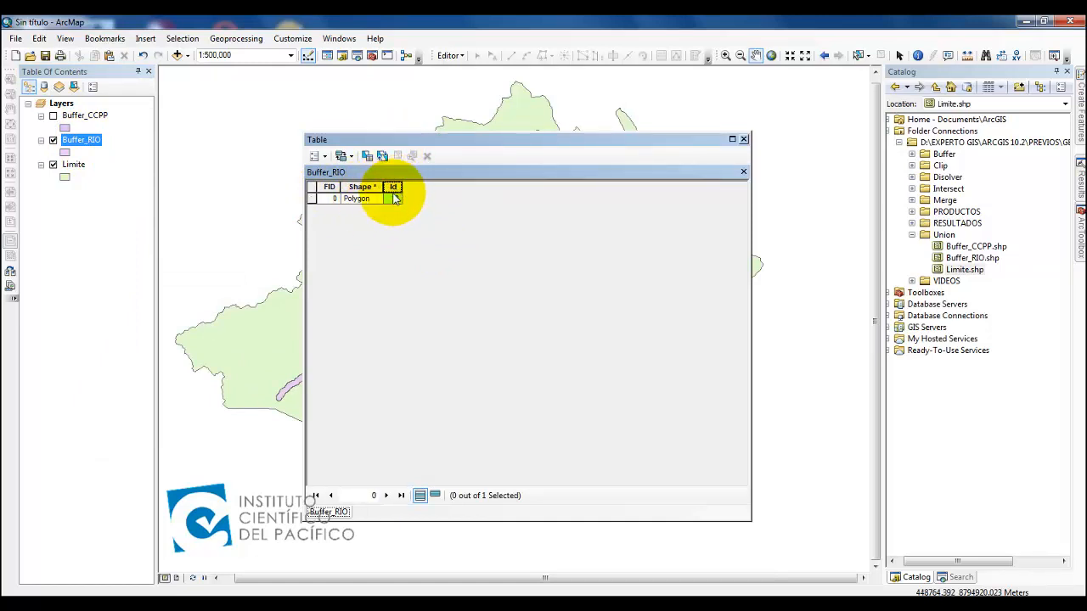
pyautogui.click(312, 204)
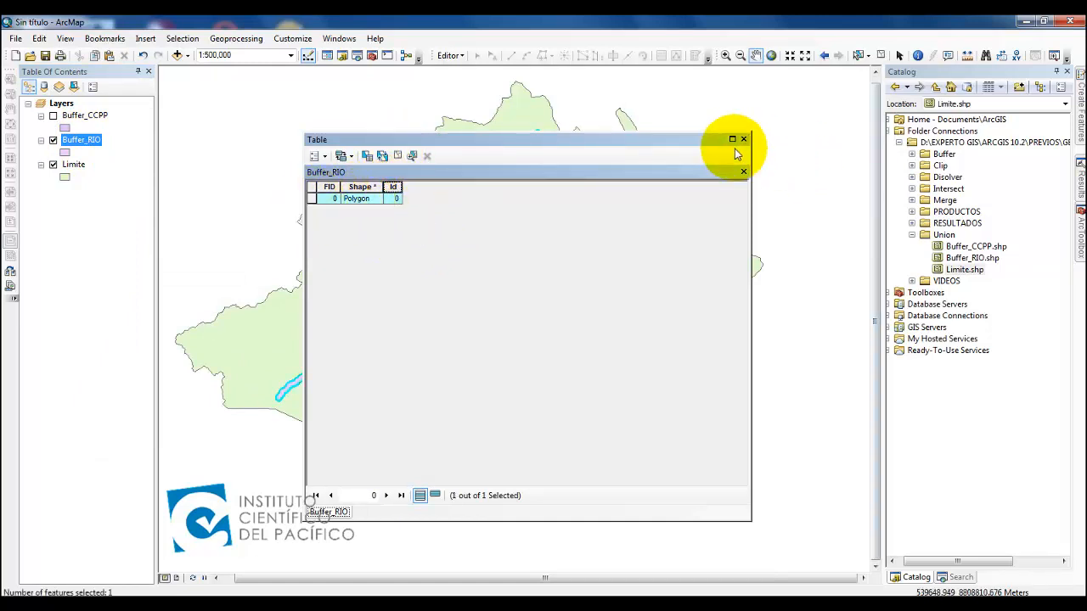
pyautogui.click(744, 140)
pyautogui.click(880, 56)
pyautogui.moveTo(542, 335); pyautogui.dragTo(569, 356)
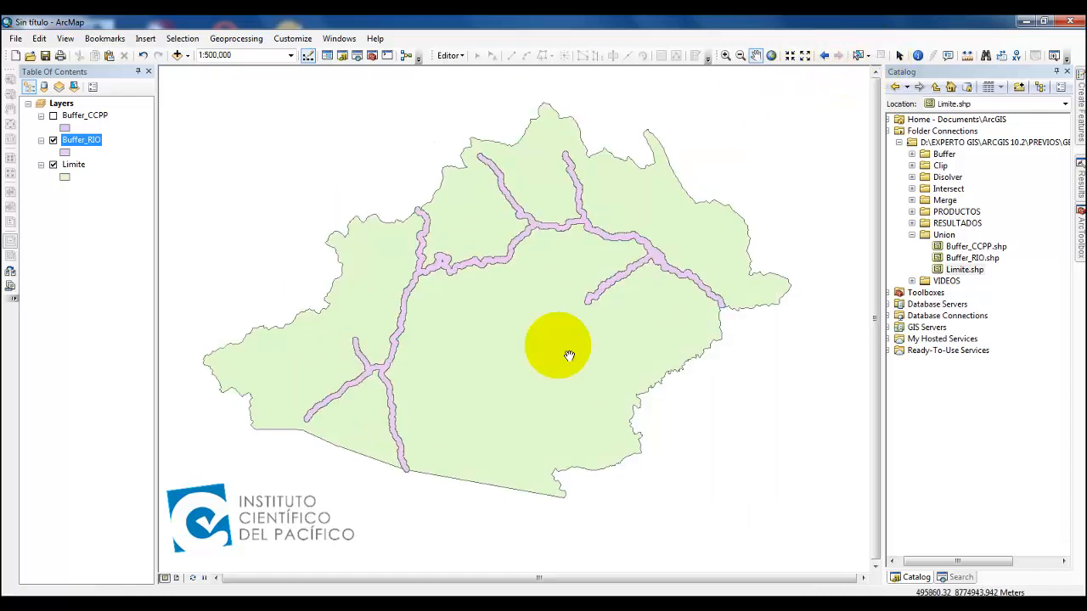
# - Switch the Buffer_RIO layer off and on repeatedly to compare how it overlaps the Limite polygon
pyautogui.click(52, 140)
pyautogui.click(53, 140)
pyautogui.click(53, 140)
pyautogui.click(53, 141)
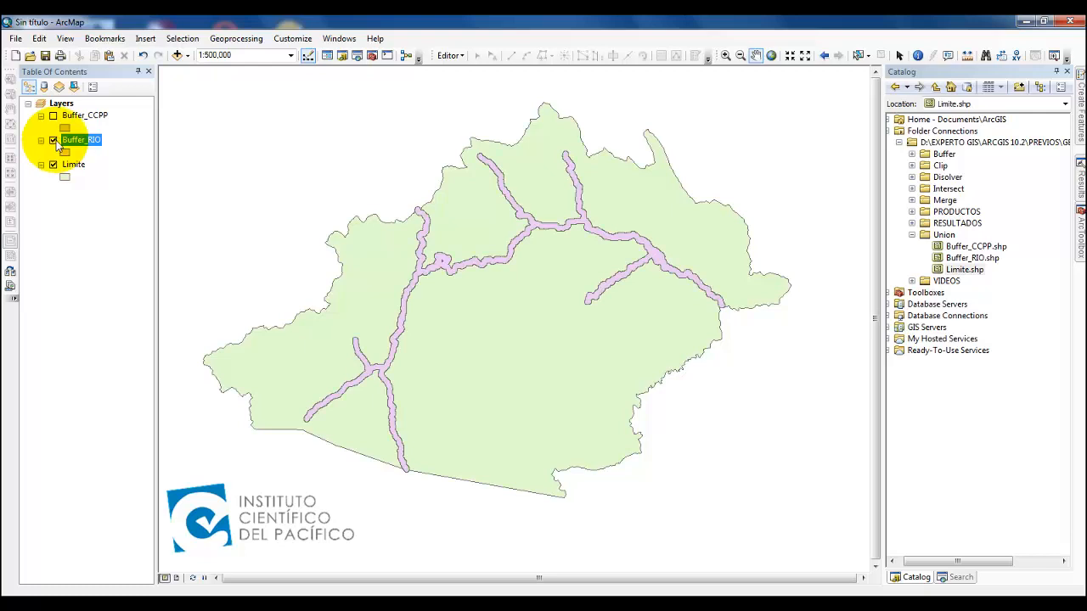
pyautogui.click(53, 140)
pyautogui.click(53, 140)
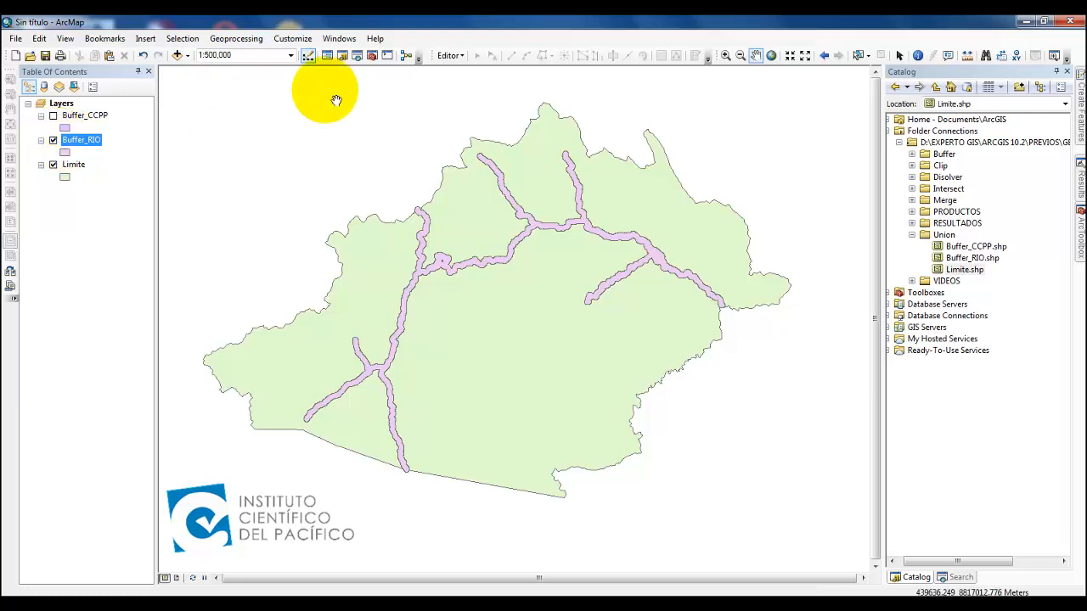
# - Open the Union tool from the Overlay toolset of the Analysis Tools
pyautogui.click(242, 42)
pyautogui.click(586, 32)
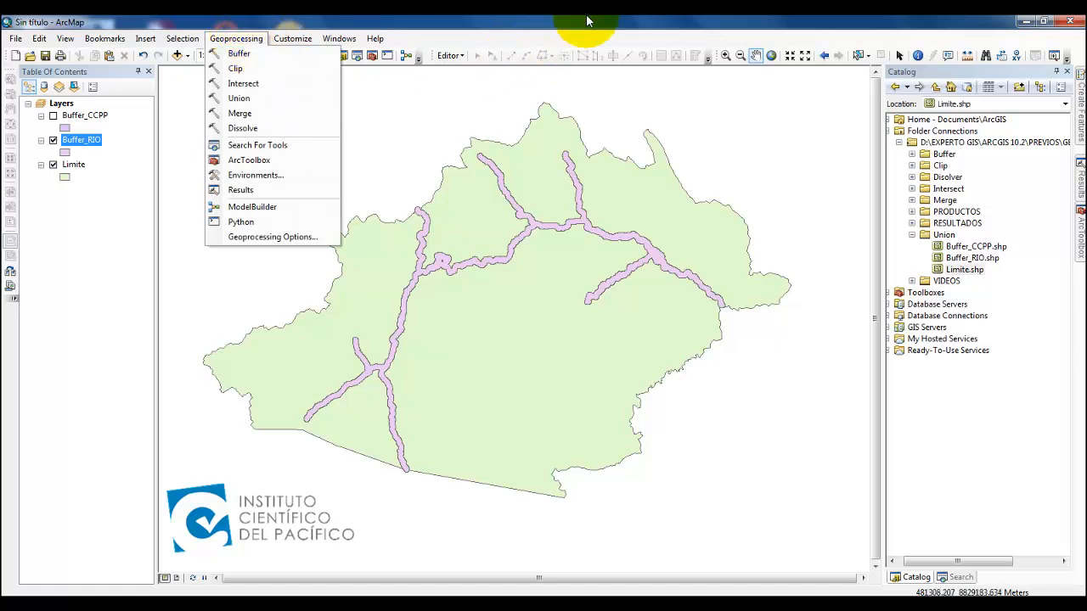
pyautogui.click(1081, 231)
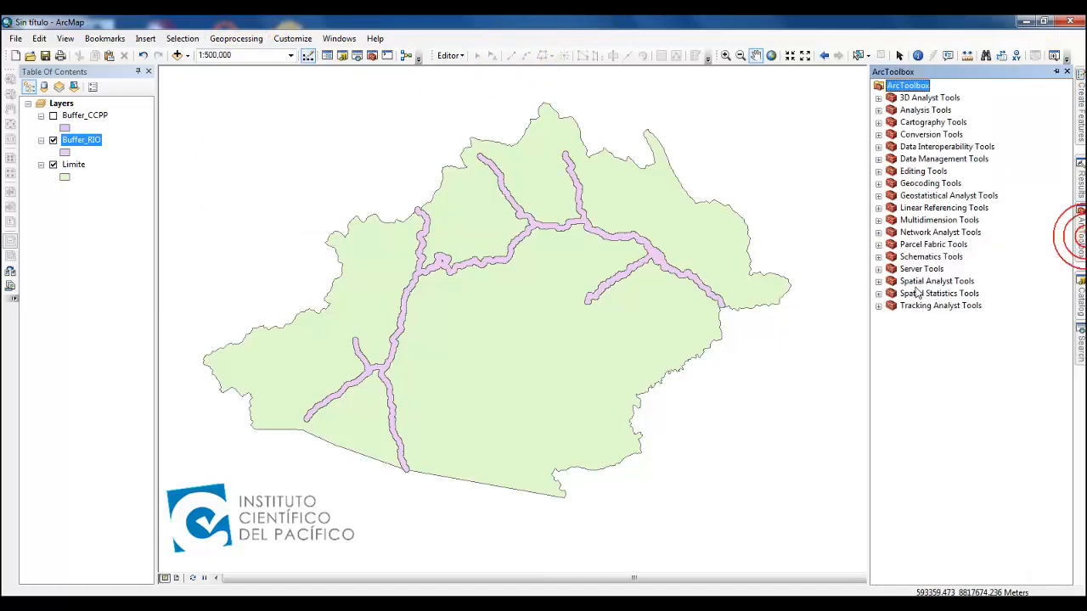
pyautogui.doubleClick(924, 110)
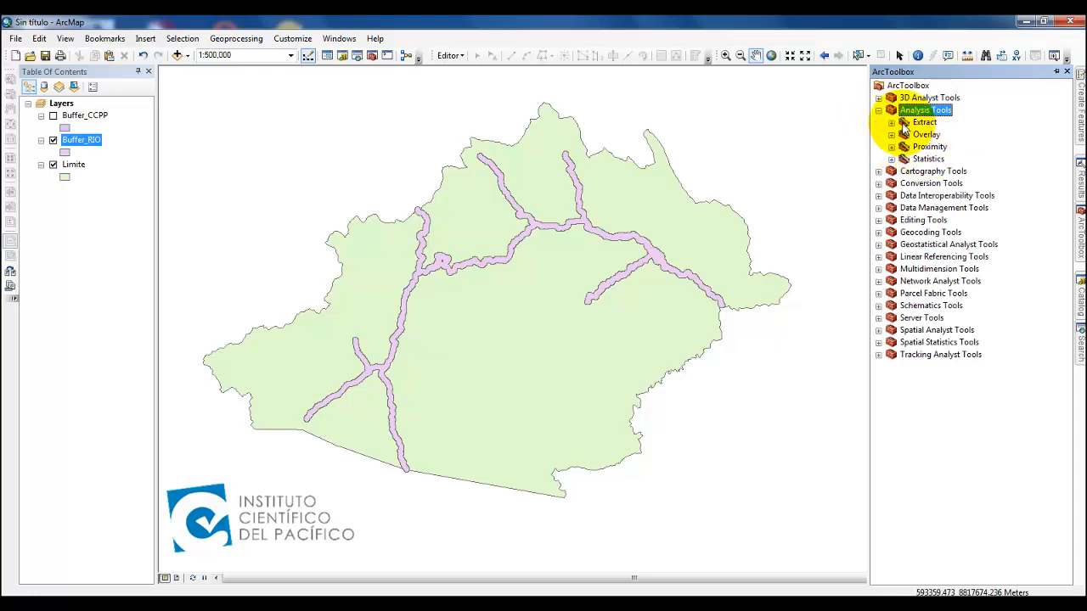
pyautogui.doubleClick(925, 135)
pyautogui.click(937, 208)
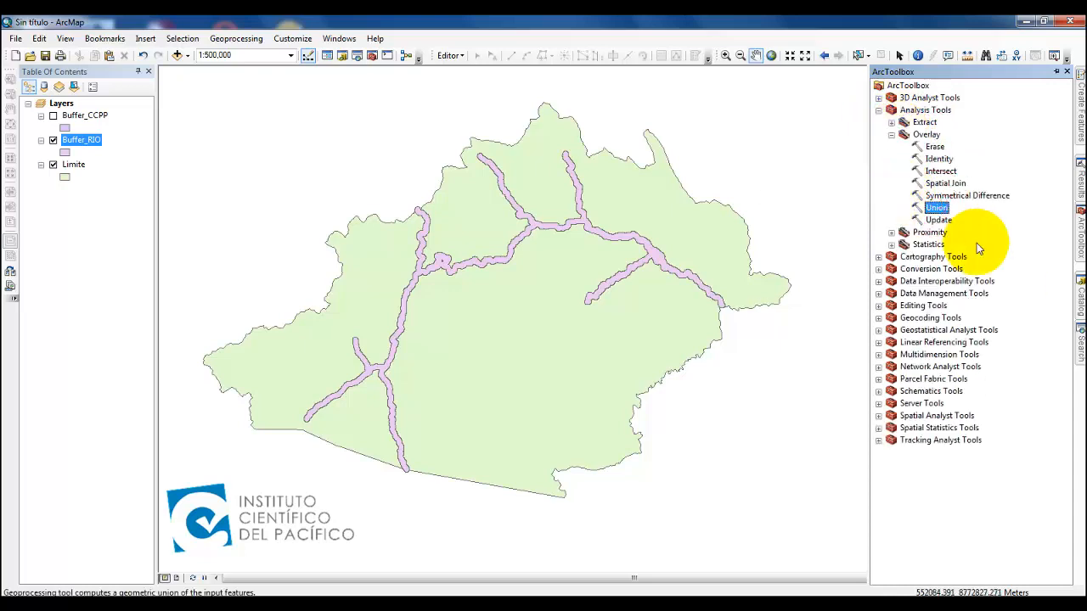
pyautogui.doubleClick(936, 209)
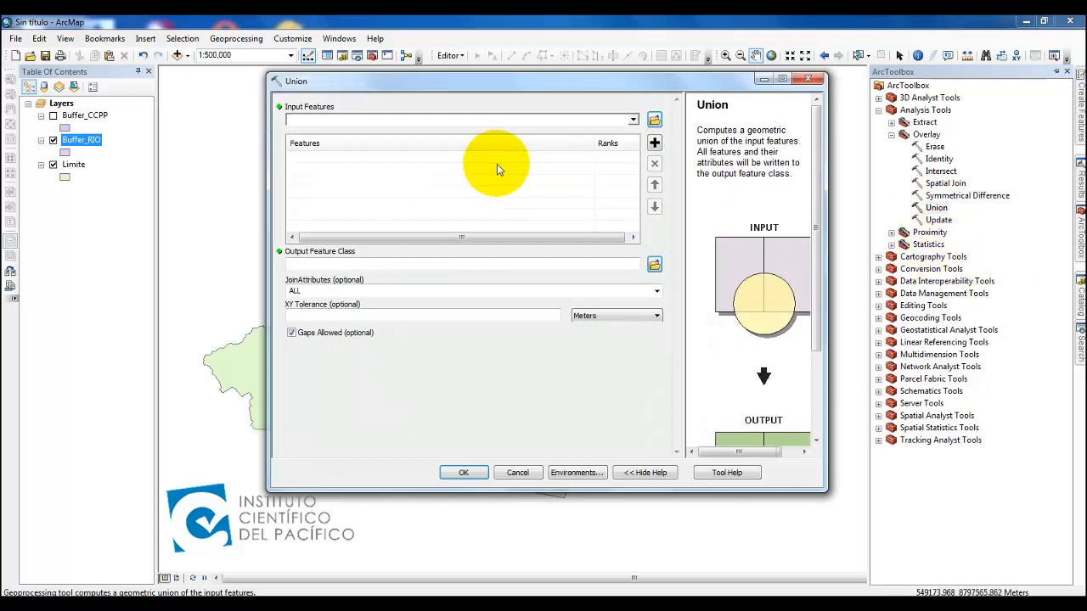
# - Add the Buffer_RIO and Limite layers as input features of the Union tool
pyautogui.click(633, 119)
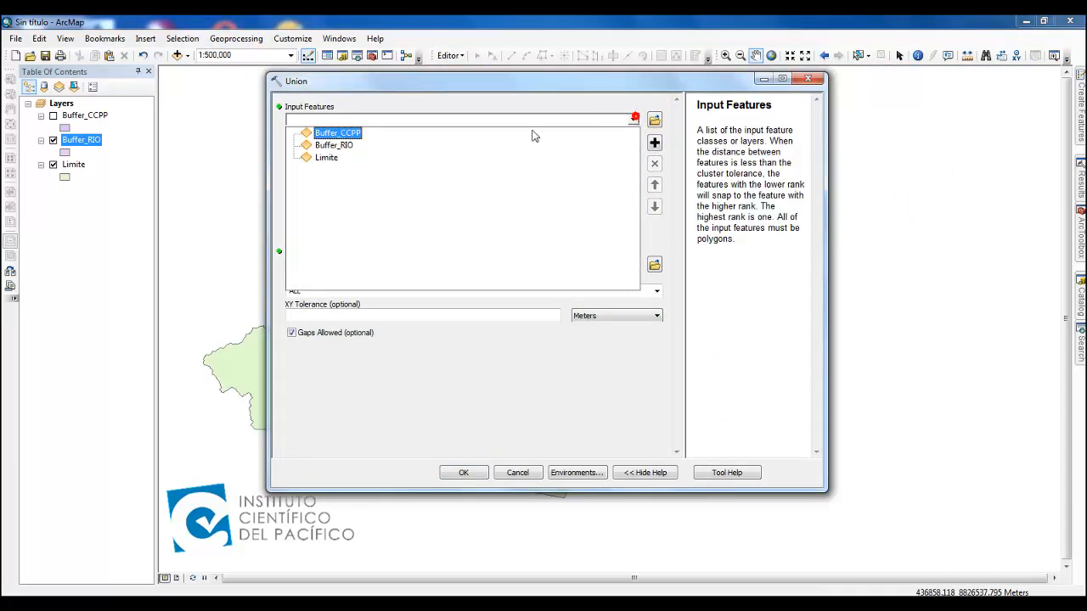
pyautogui.click(350, 146)
pyautogui.click(634, 119)
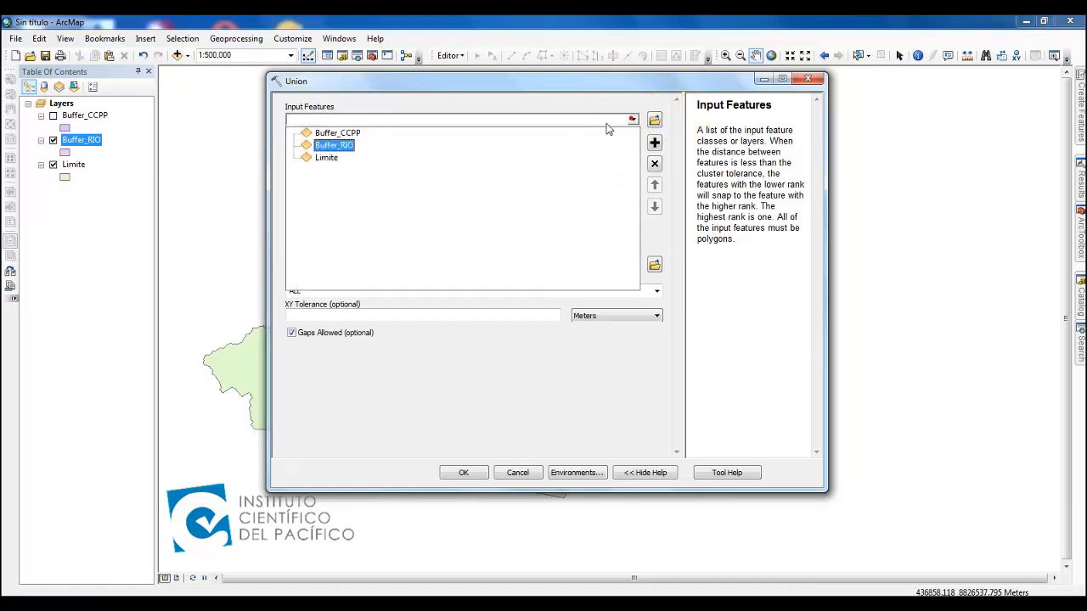
pyautogui.click(331, 158)
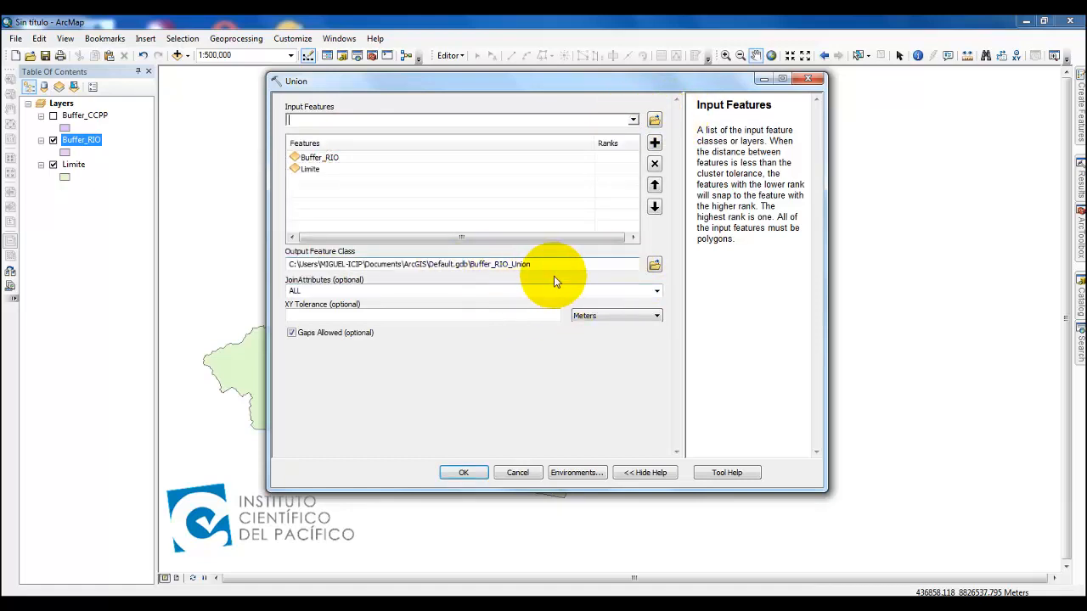
# - Set the output feature class to Union_rio in the RESULTADOS folder
pyautogui.click(654, 265)
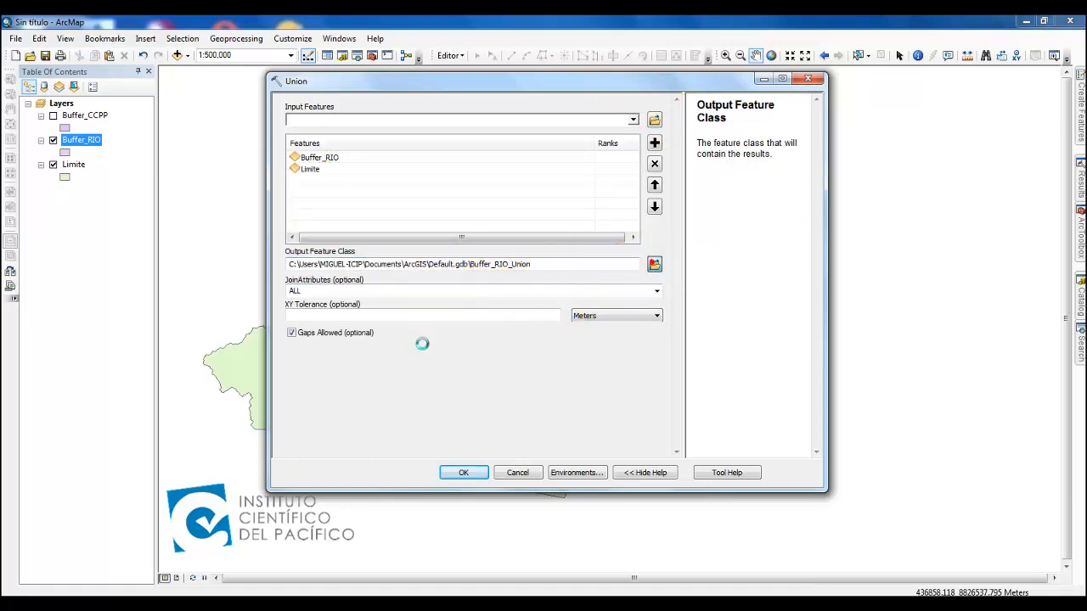
pyautogui.moveTo(620, 170); pyautogui.dragTo(583, 179)
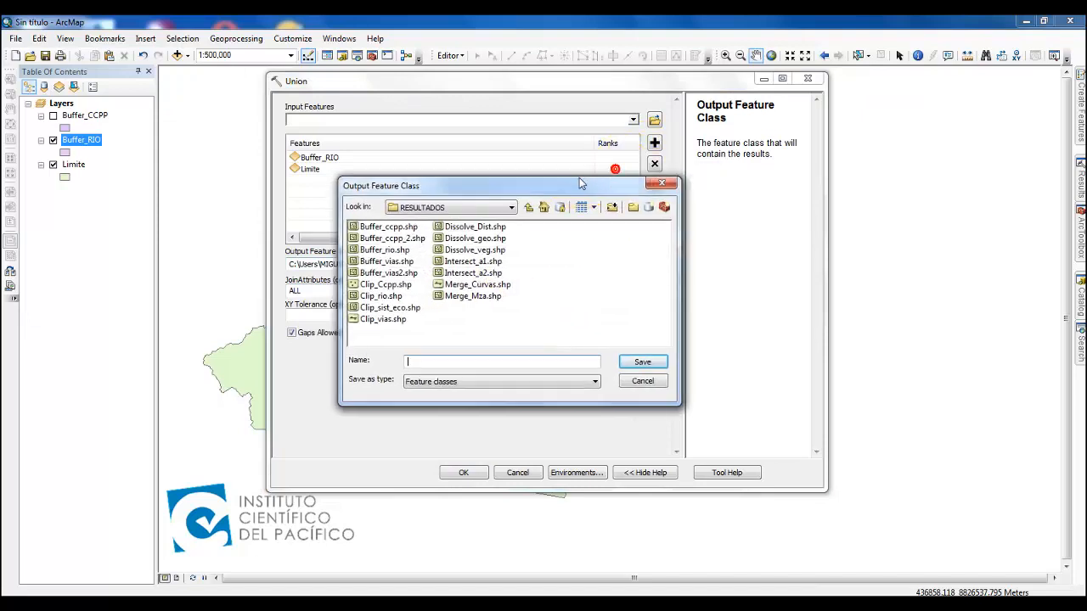
pyautogui.click(486, 367)
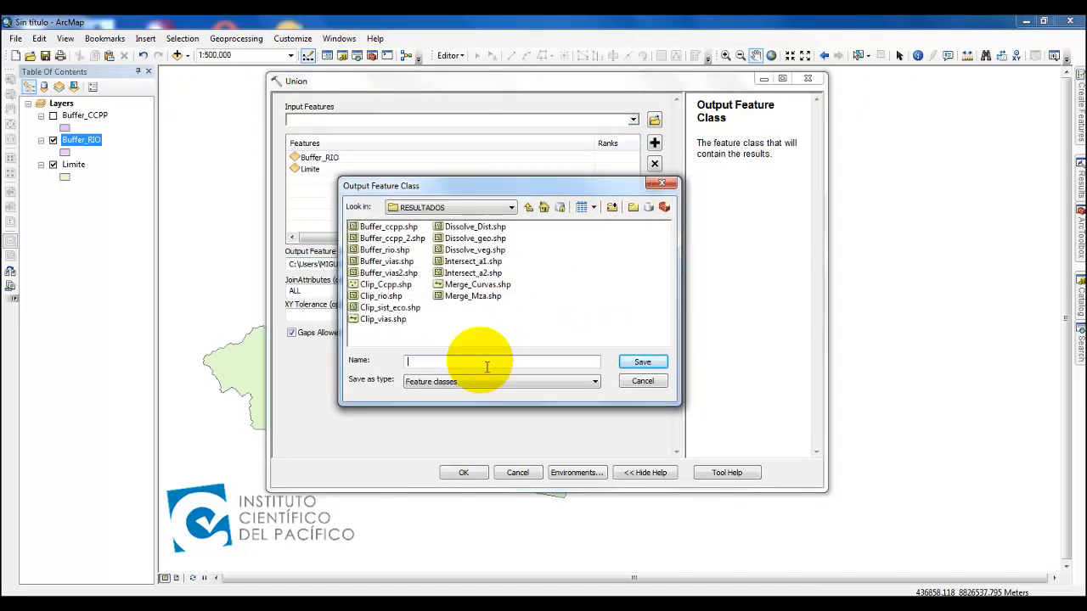
pyautogui.write('Union_rio')
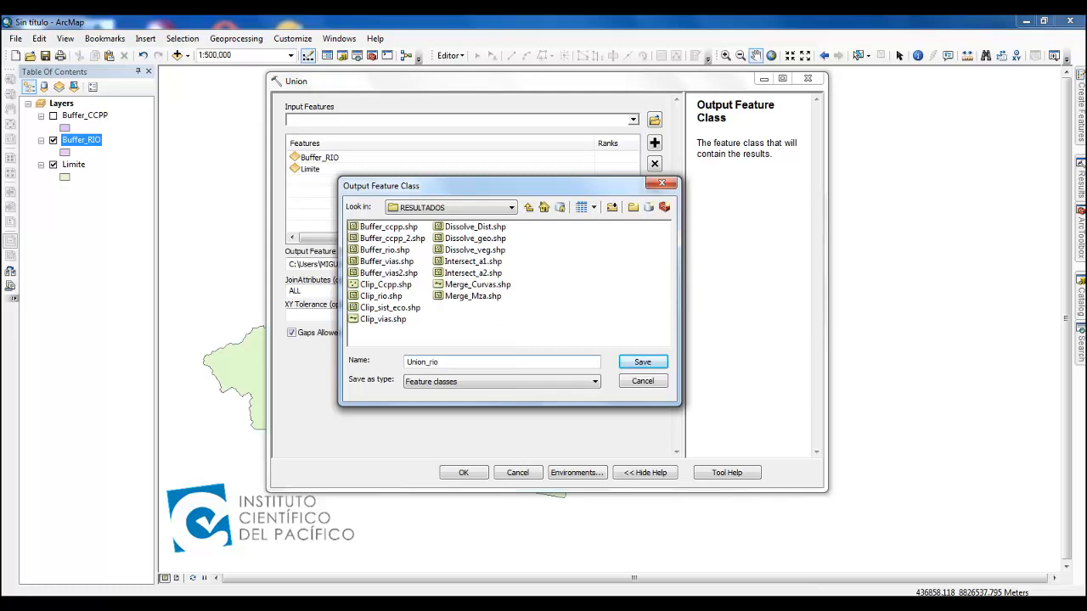
pyautogui.click(643, 363)
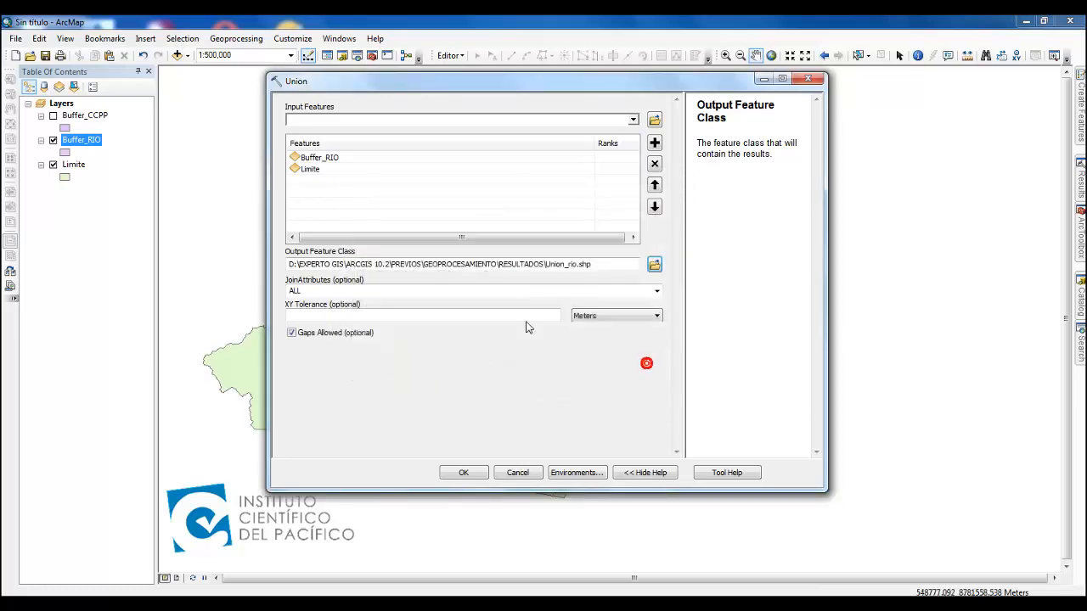
# - Keep JoinAttributes at ALL and run the Union of the two layers
pyautogui.click(657, 291)
pyautogui.click(657, 292)
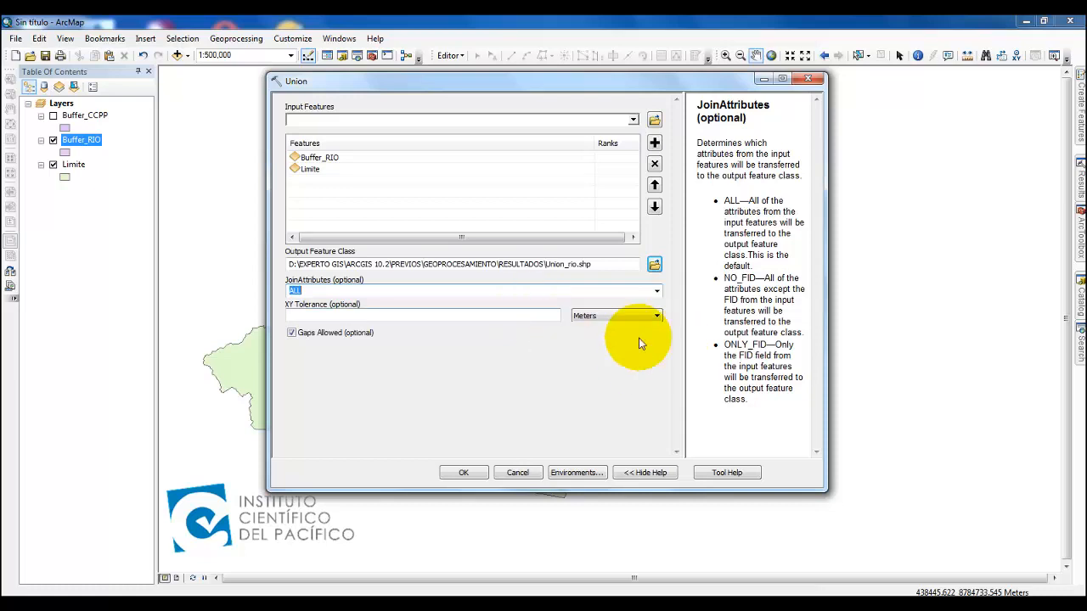
pyautogui.click(465, 473)
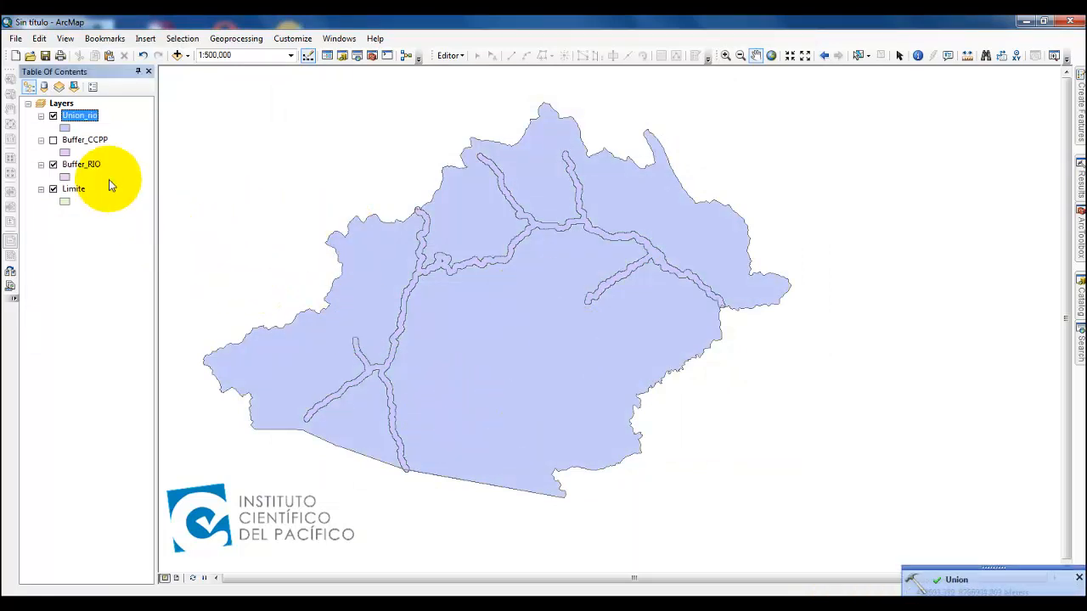
# - Switch the Union_rio layer off and on repeatedly to compare it with the original Buffer_RIO and Limite polygons
pyautogui.click(53, 117)
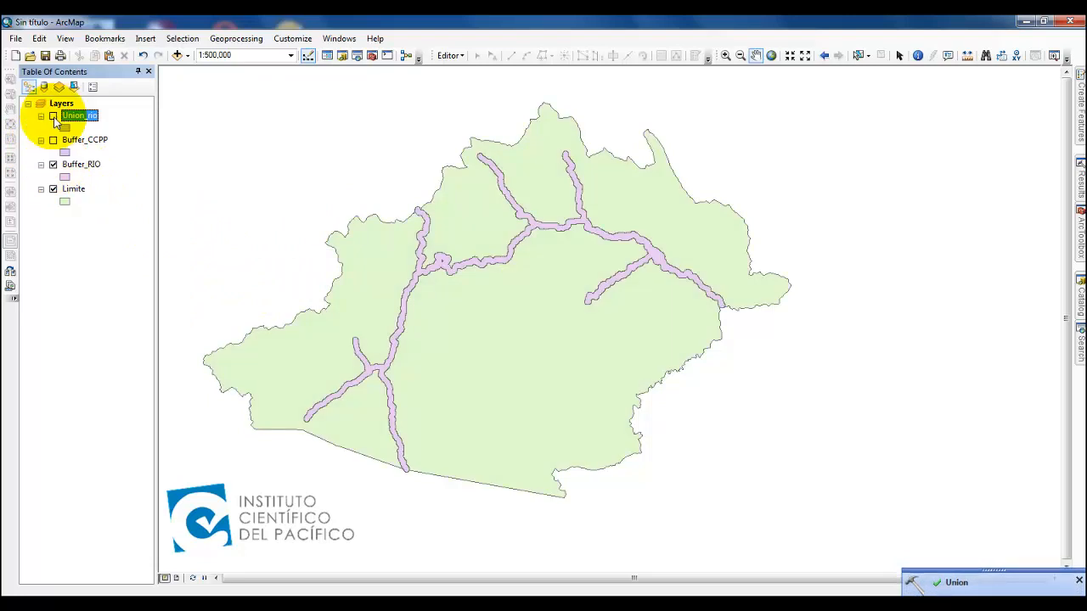
pyautogui.click(53, 117)
pyautogui.click(52, 117)
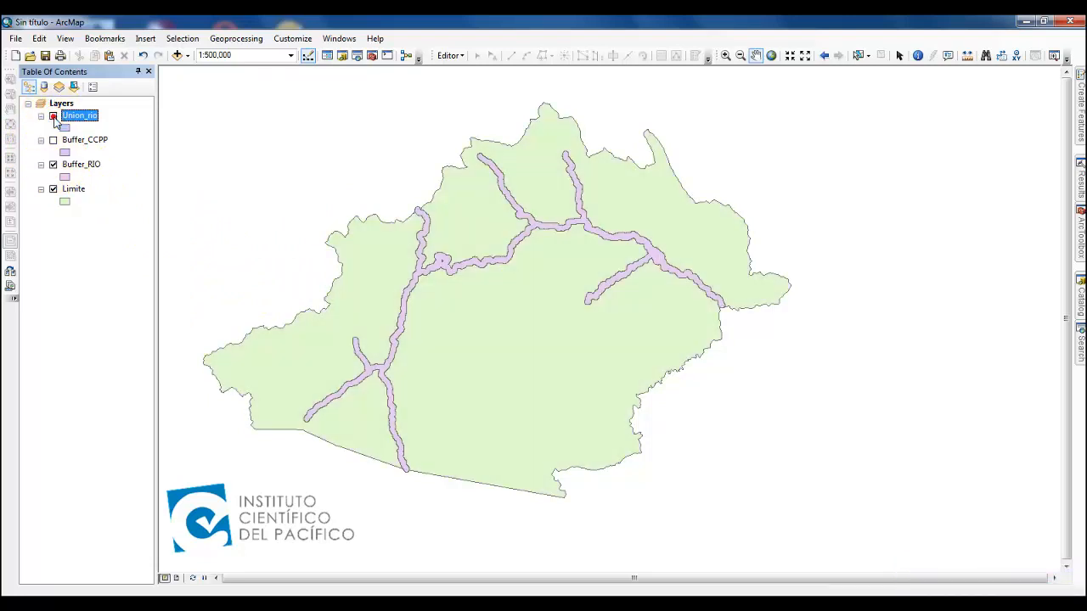
pyautogui.click(53, 117)
pyautogui.click(52, 117)
pyautogui.click(53, 116)
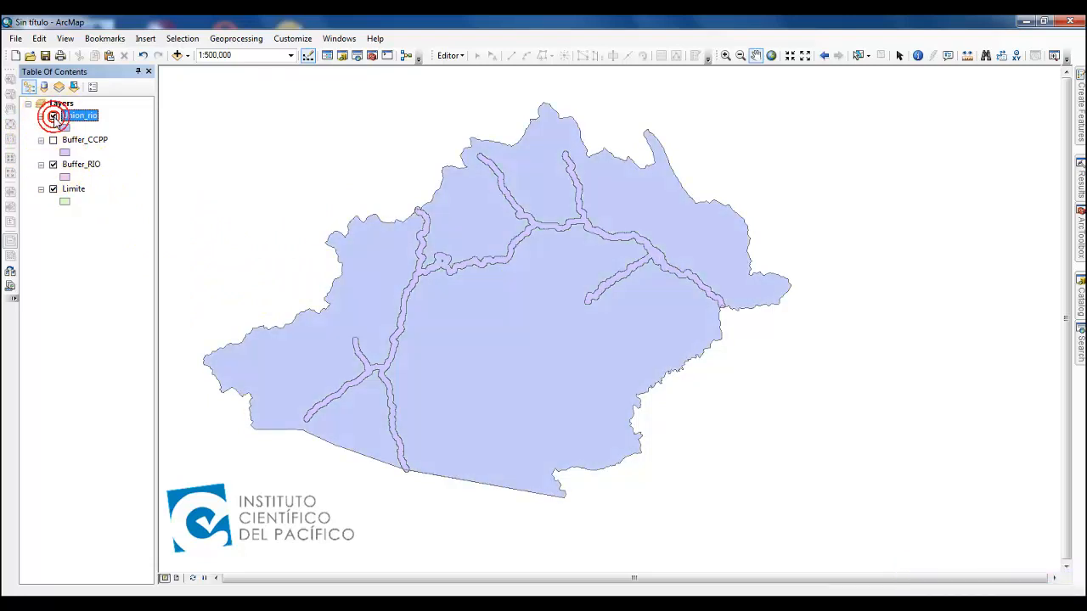
pyautogui.click(53, 117)
pyautogui.click(52, 116)
pyautogui.click(53, 116)
# - Hide the Buffer_RIO and Limite layers and leave only Union_rio displayed
pyautogui.click(52, 165)
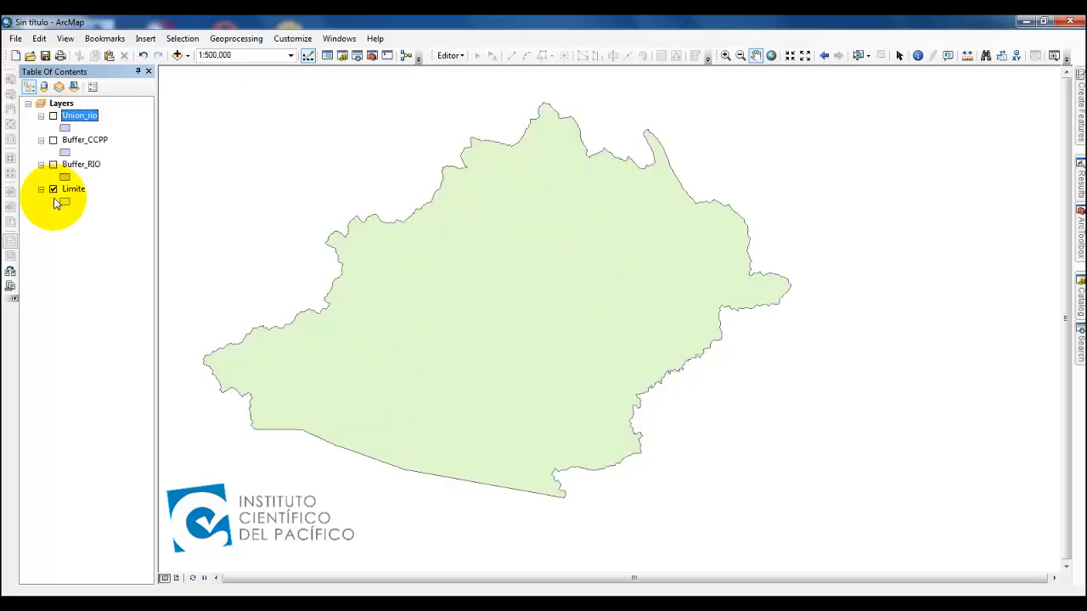
pyautogui.click(53, 188)
pyautogui.click(52, 116)
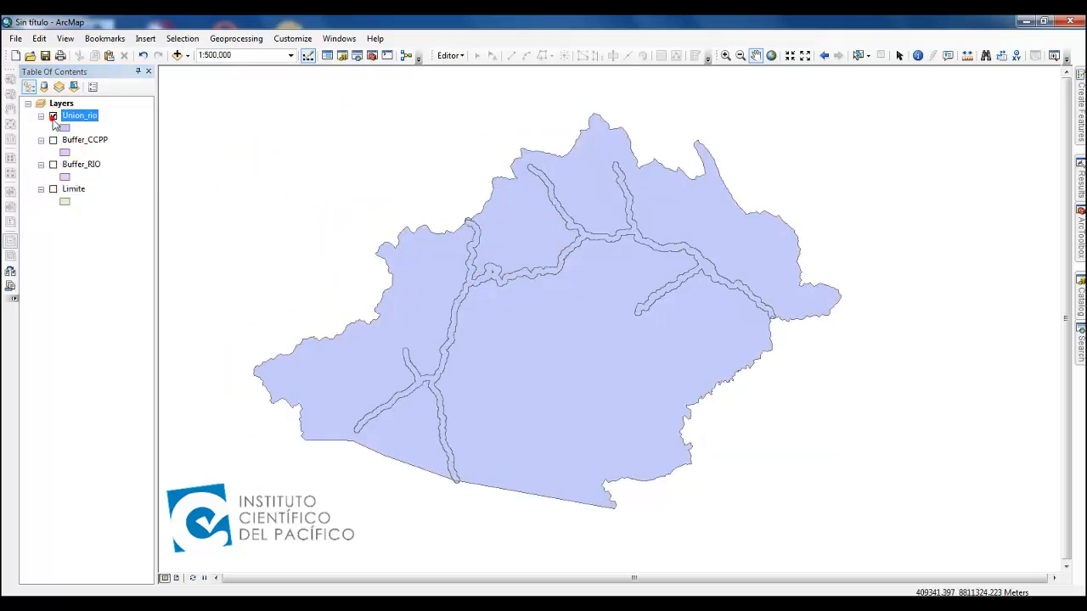
pyautogui.click(53, 116)
pyautogui.click(52, 116)
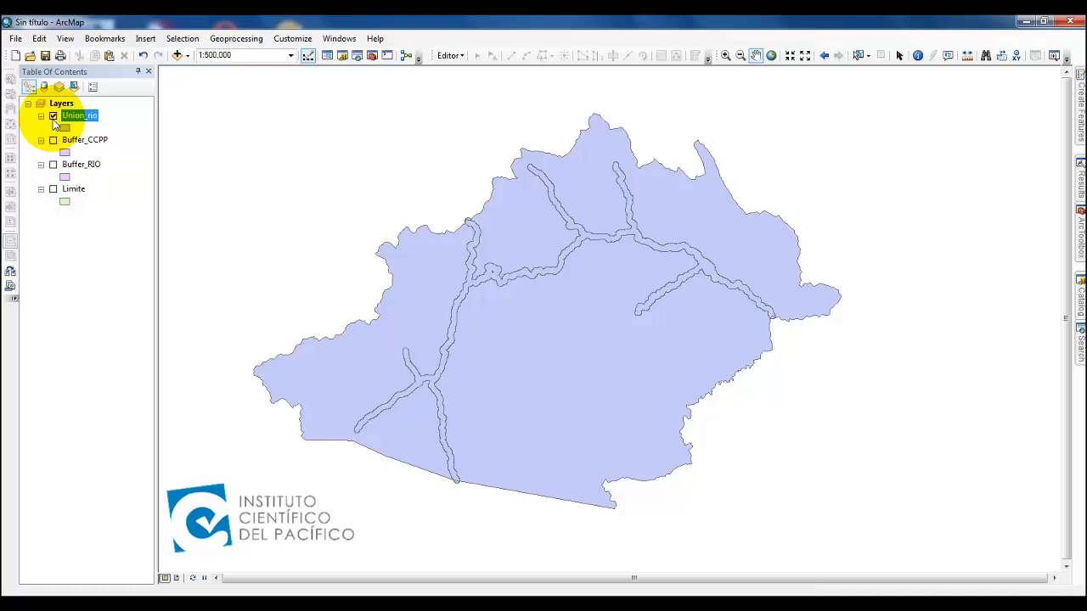
pyautogui.click(52, 116)
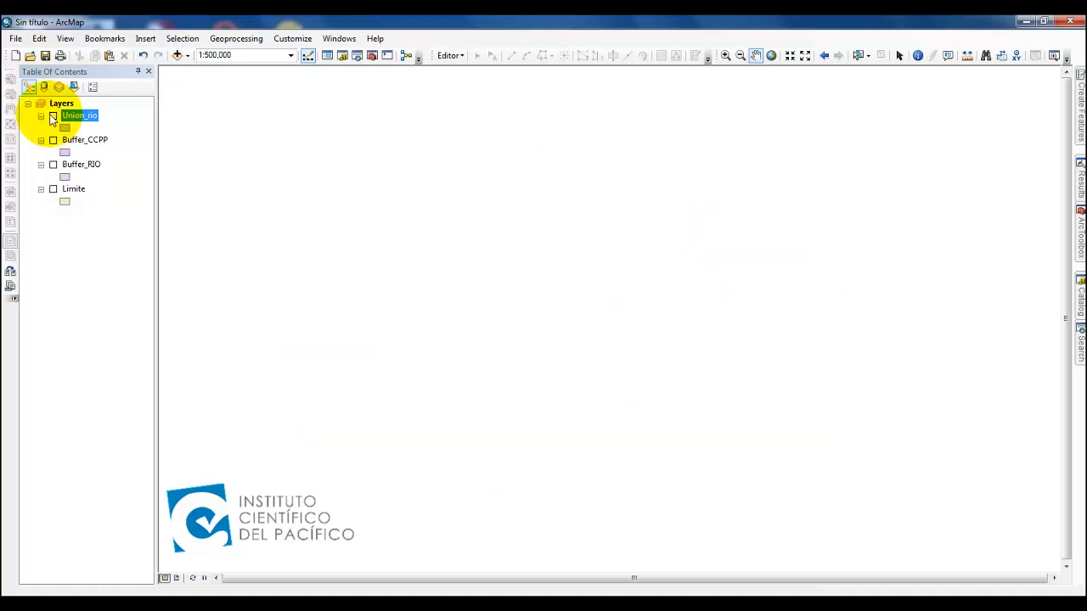
pyautogui.click(53, 116)
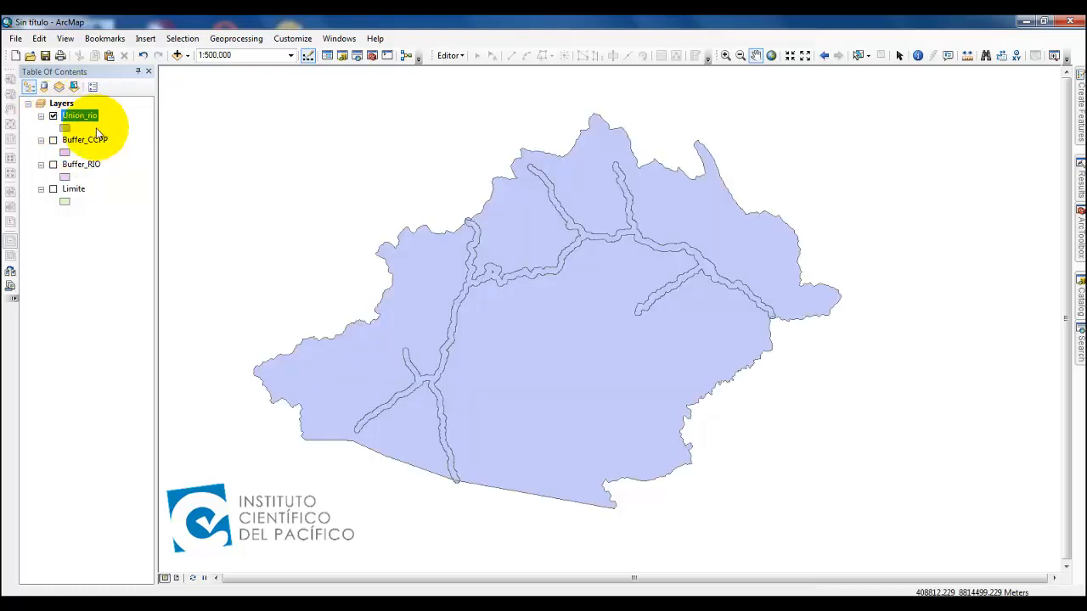
# - Open the attribute table of the Union_rio layer and widen it to show all fields
pyautogui.rightClick(86, 120)
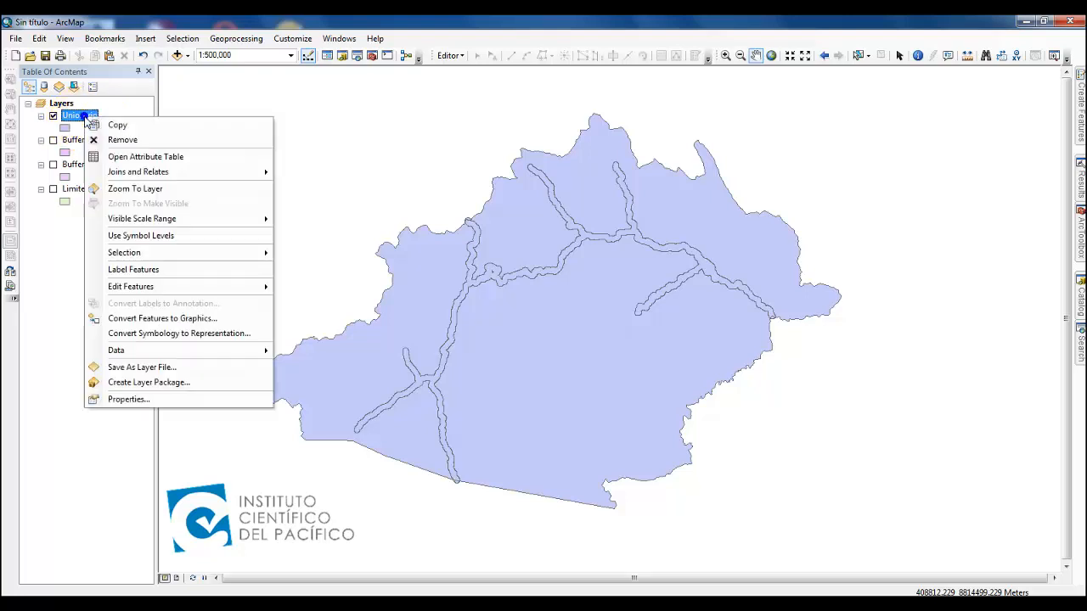
pyautogui.click(131, 161)
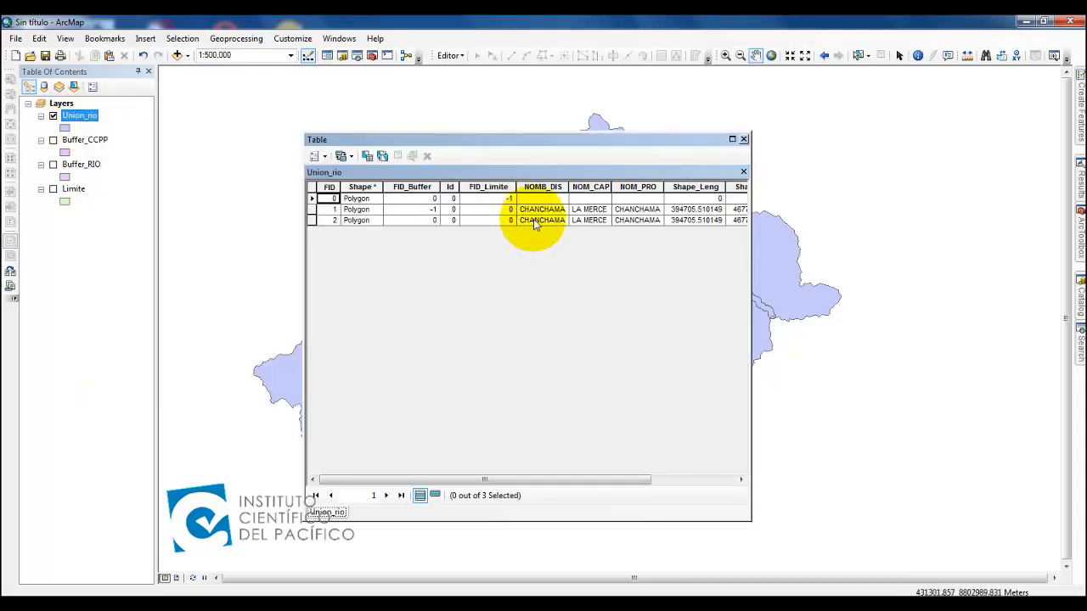
pyautogui.moveTo(752, 304); pyautogui.dragTo(976, 308)
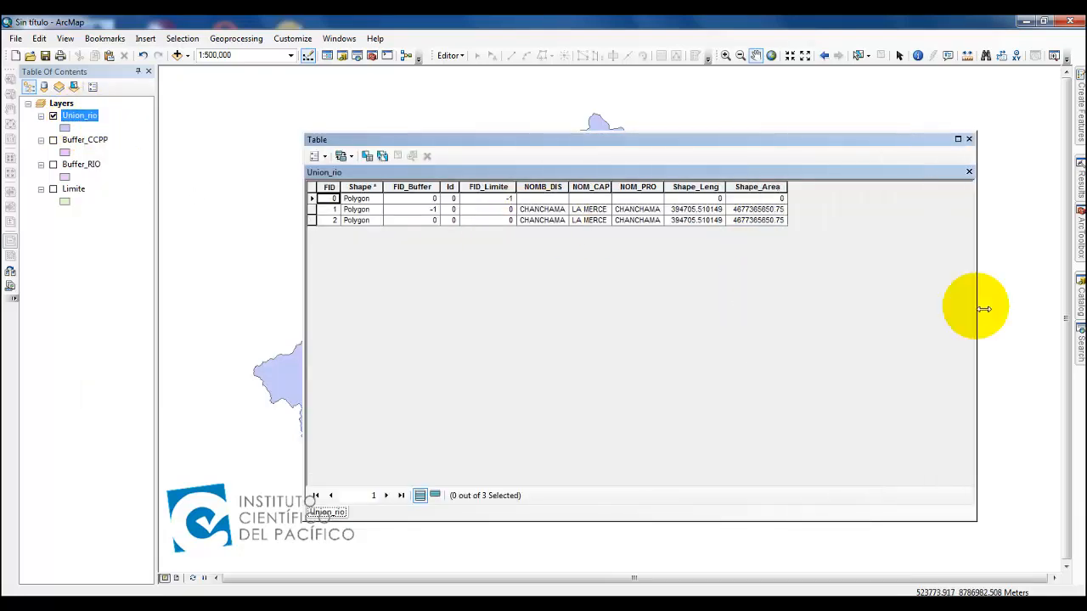
# - Select the three Union_rio records in turn to compare their attributes, ending with the record with FID 1 selected
pyautogui.click(311, 199)
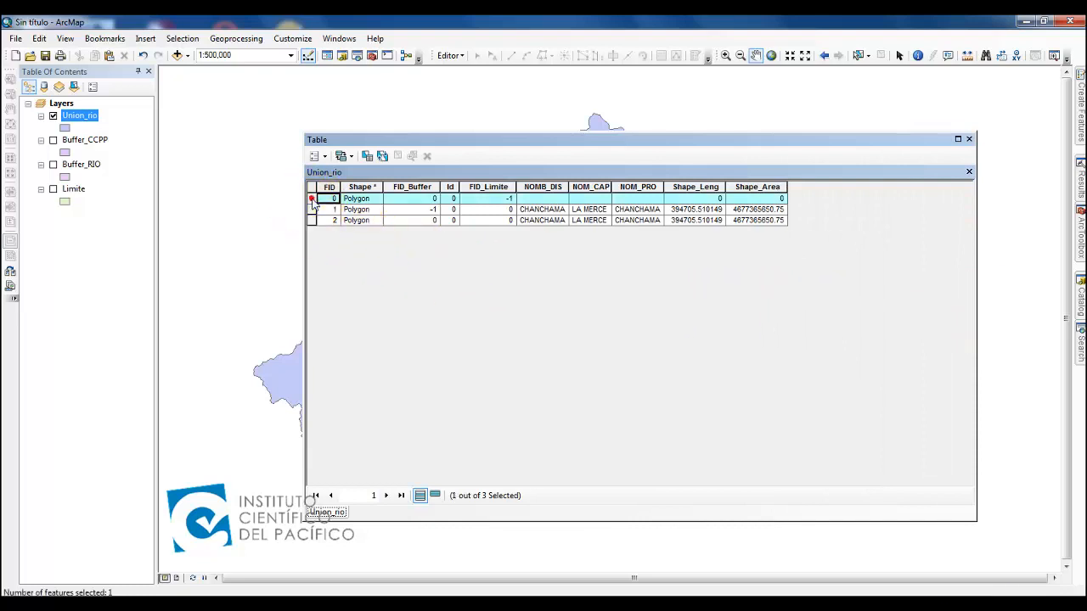
pyautogui.click(312, 209)
pyautogui.click(312, 220)
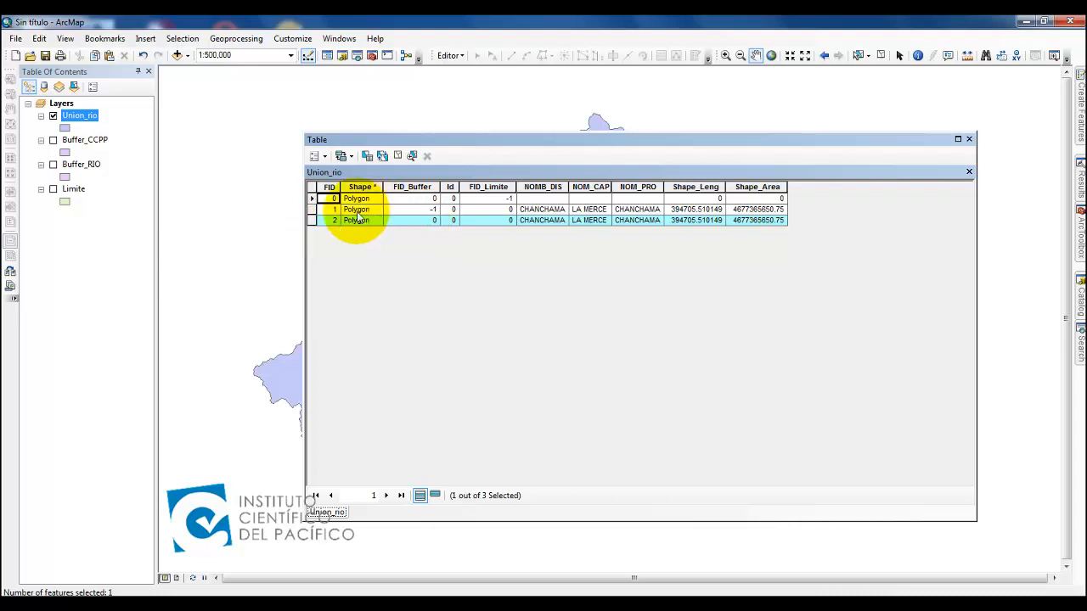
pyautogui.click(312, 211)
pyautogui.click(312, 218)
pyautogui.click(312, 211)
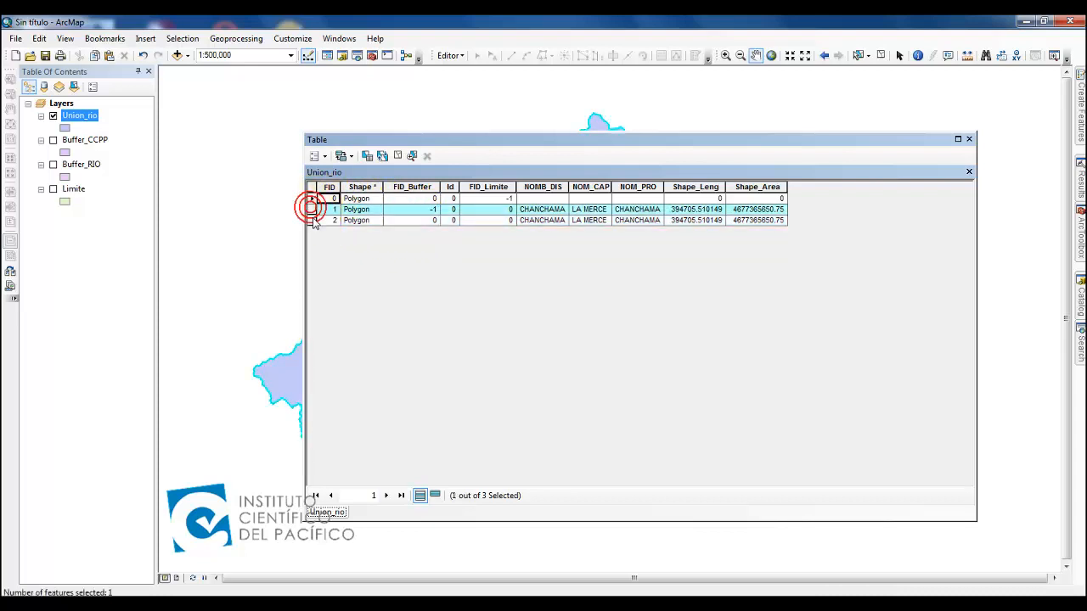
pyautogui.click(313, 220)
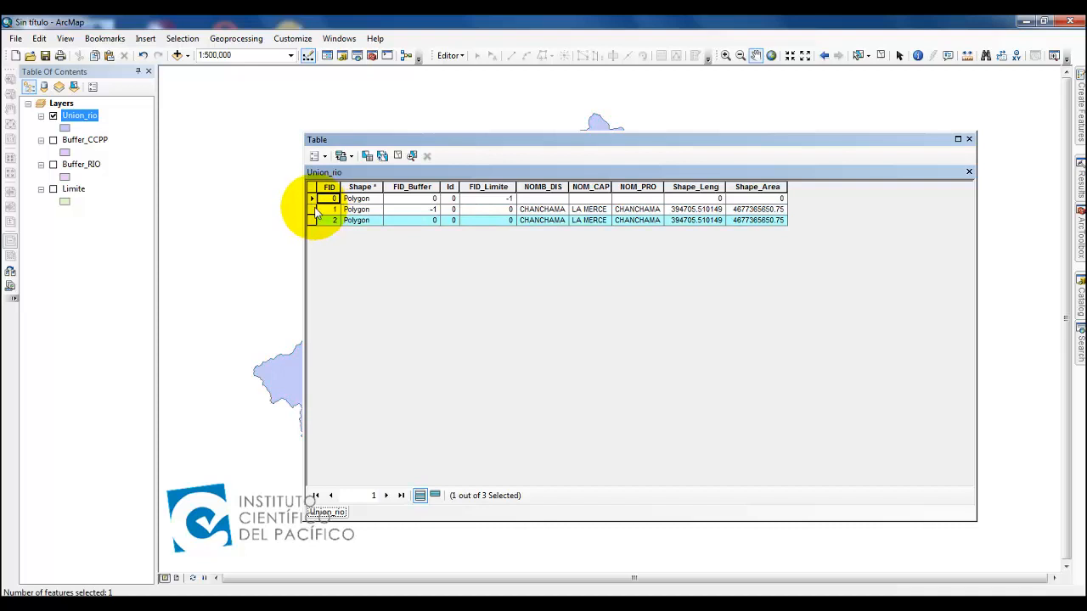
pyautogui.click(312, 210)
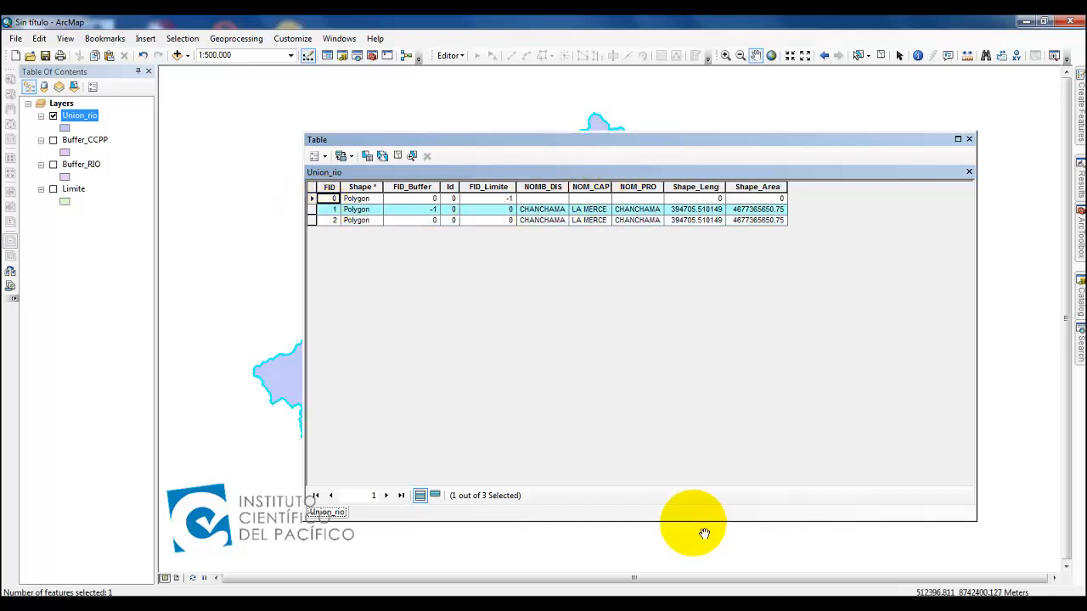
# - Shrink the Union_rio table and move it clear of the map, and select the record with FID 0 to locate its parts
pyautogui.moveTo(690, 519); pyautogui.dragTo(676, 355)
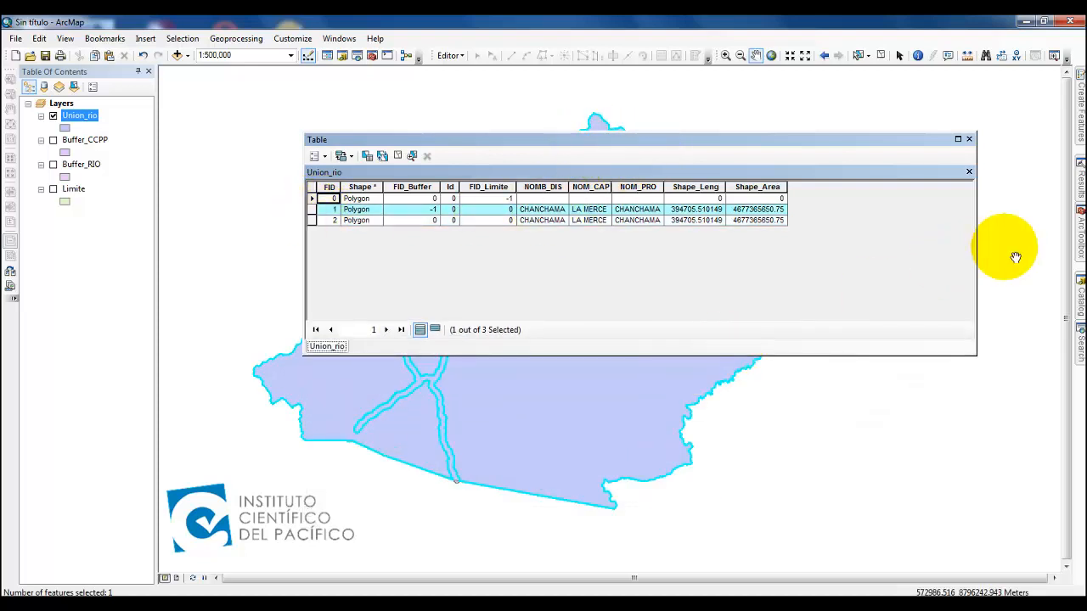
pyautogui.moveTo(977, 244); pyautogui.dragTo(817, 234)
pyautogui.moveTo(517, 140); pyautogui.dragTo(728, 291)
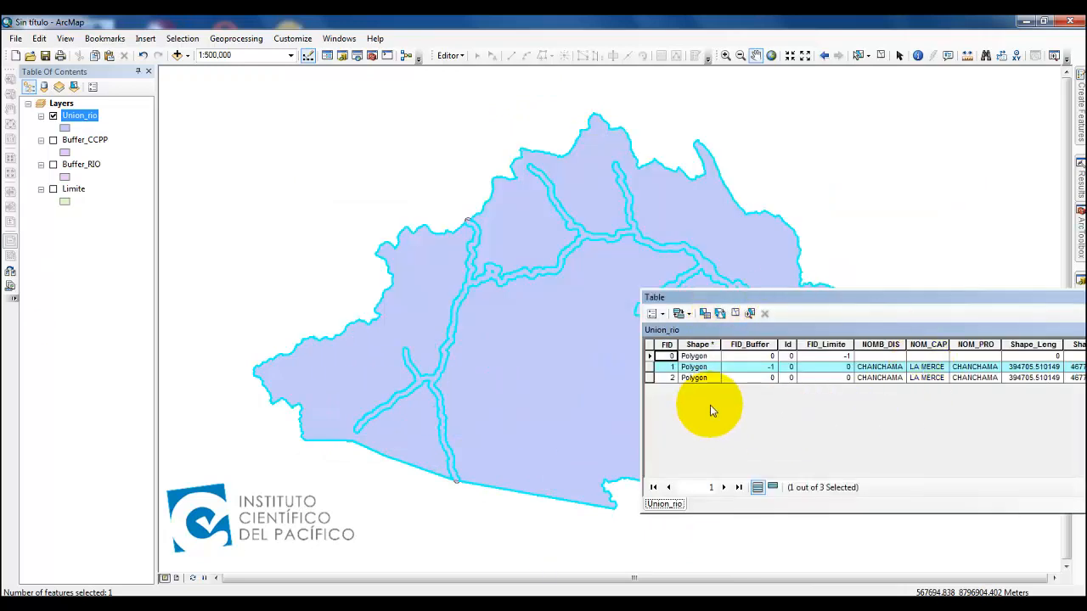
pyautogui.click(648, 357)
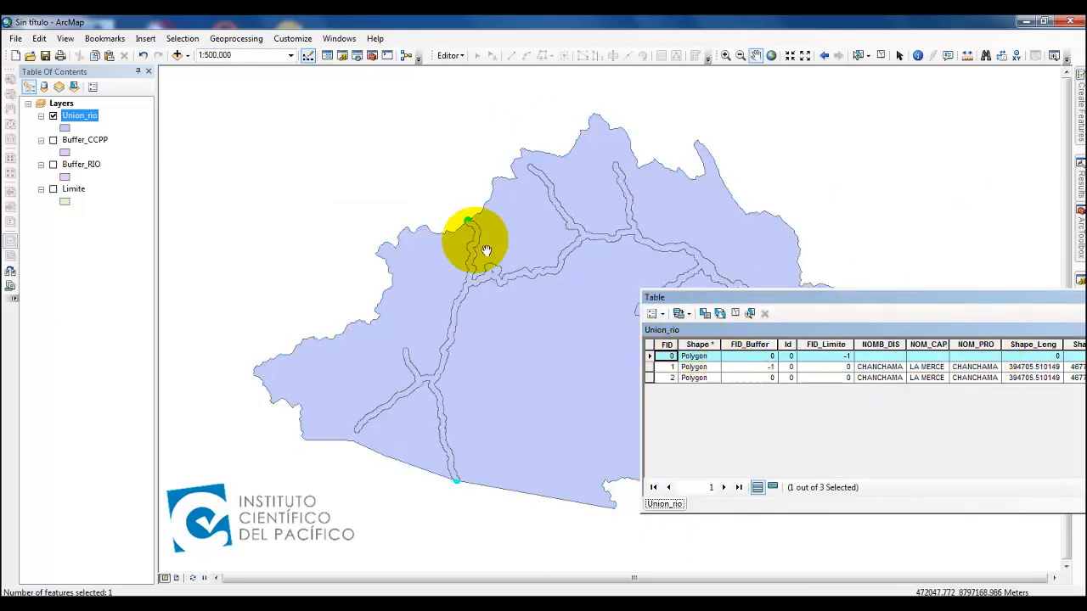
pyautogui.moveTo(538, 341); pyautogui.dragTo(399, 304)
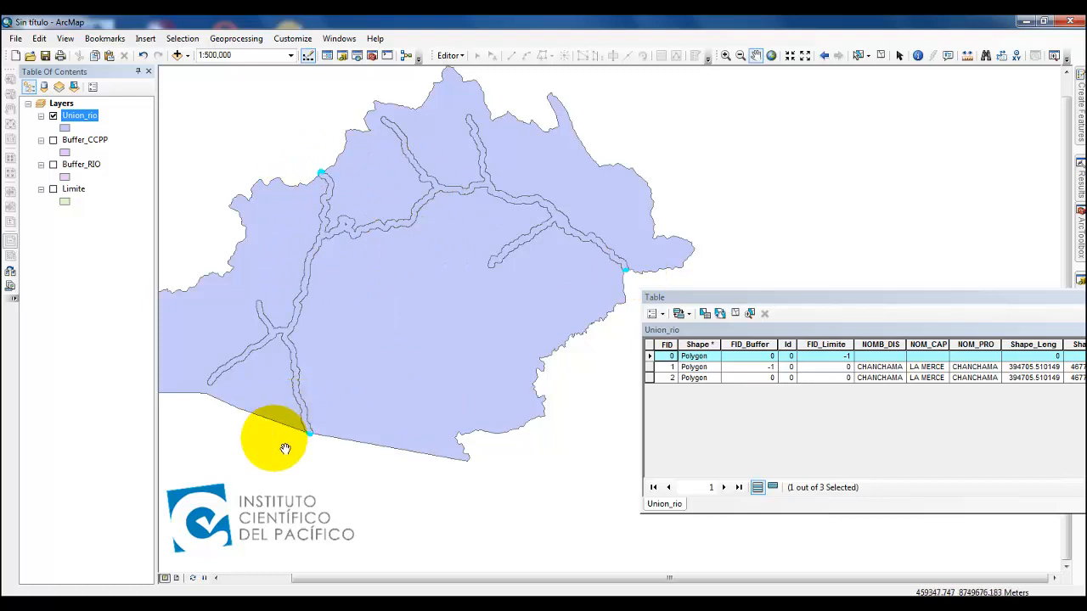
# - Inspect the FID 0 piece at the southern boundary and check that record's NOMB_DIS and NOM_CAP fields in the Union_rio table
pyautogui.scroll(5, 311, 442)
pyautogui.scroll(3, 314, 439)
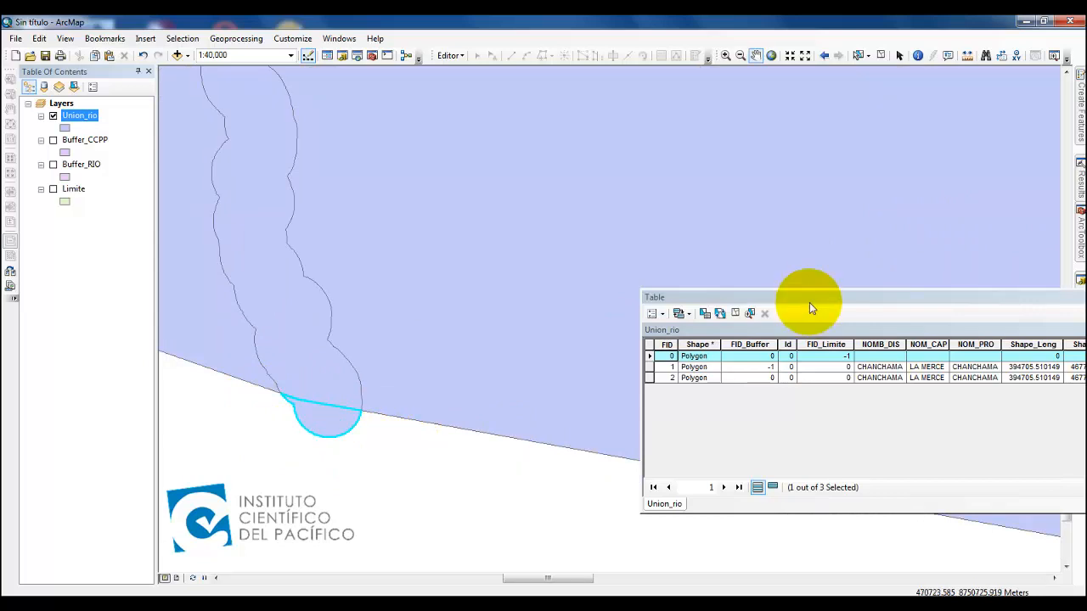
pyautogui.moveTo(809, 299); pyautogui.dragTo(626, 299)
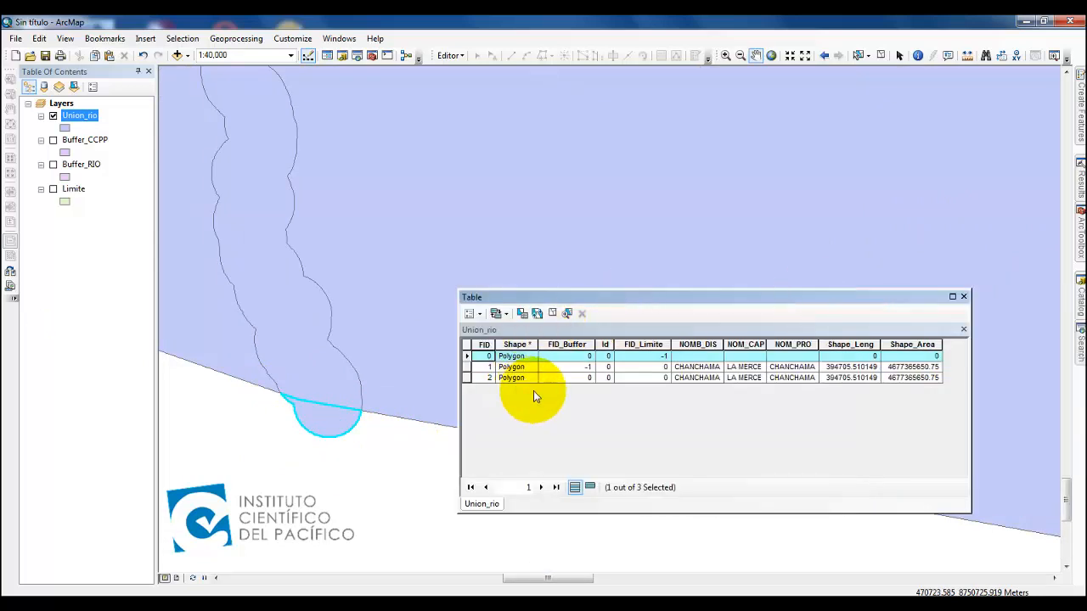
pyautogui.click(700, 357)
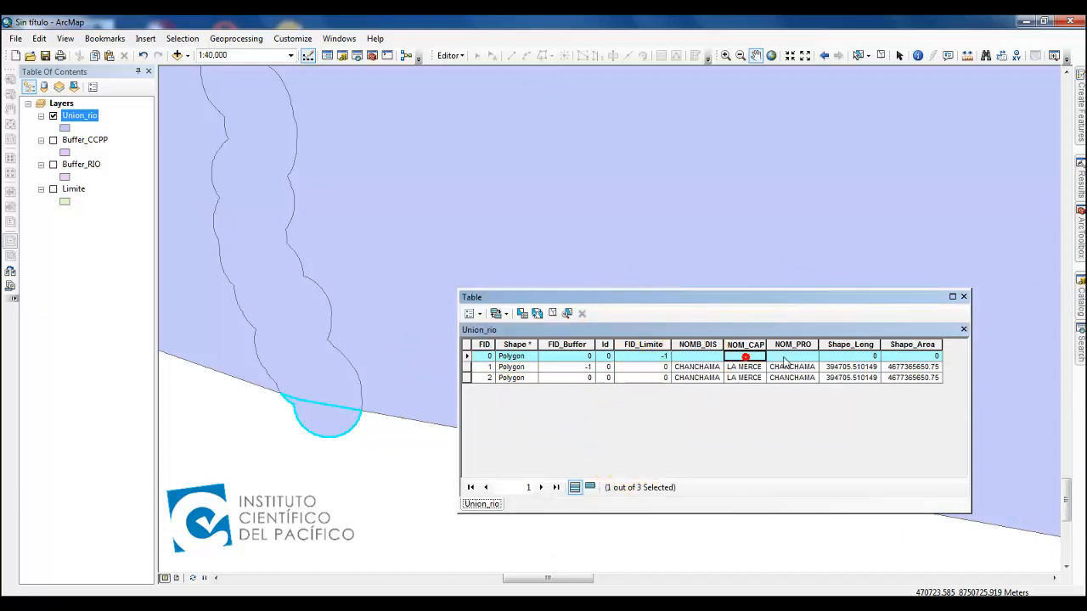
pyautogui.click(714, 361)
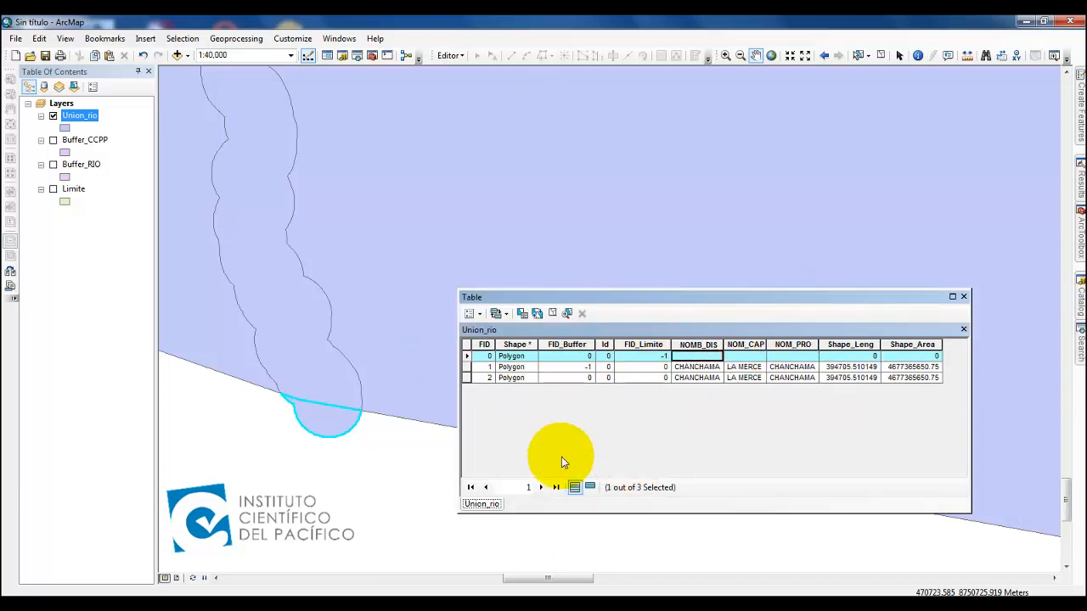
# - Reposition the Union_rio table and select the records with FID 1, FID 2 and FID 0 in turn to compare their extents on the map
pyautogui.moveTo(686, 296); pyautogui.dragTo(693, 320)
pyautogui.click(474, 391)
pyautogui.scroll(5, 383, 345)
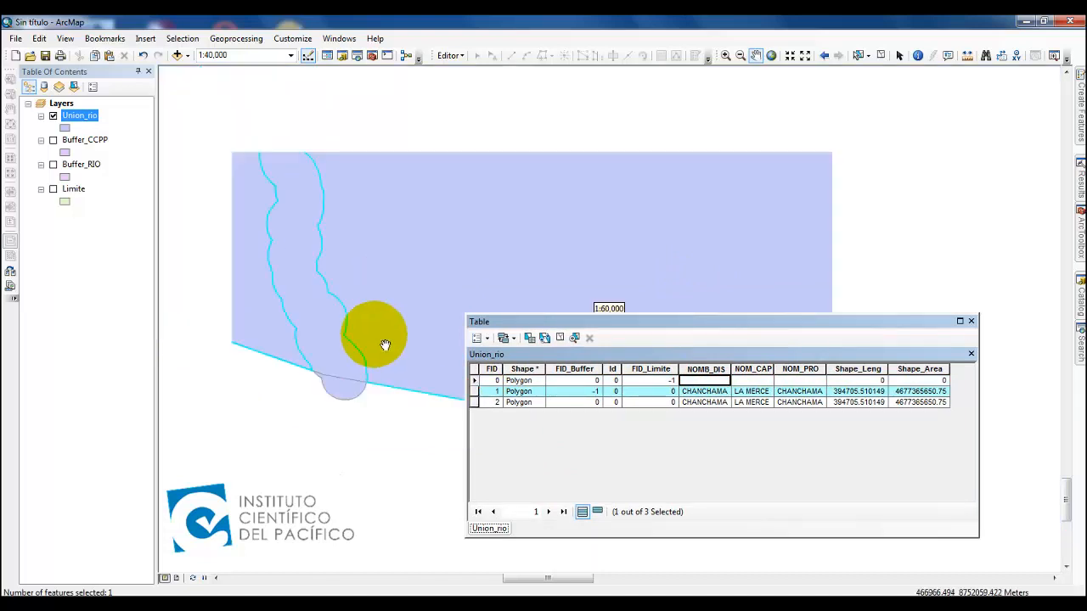
pyautogui.scroll(1, 389, 387)
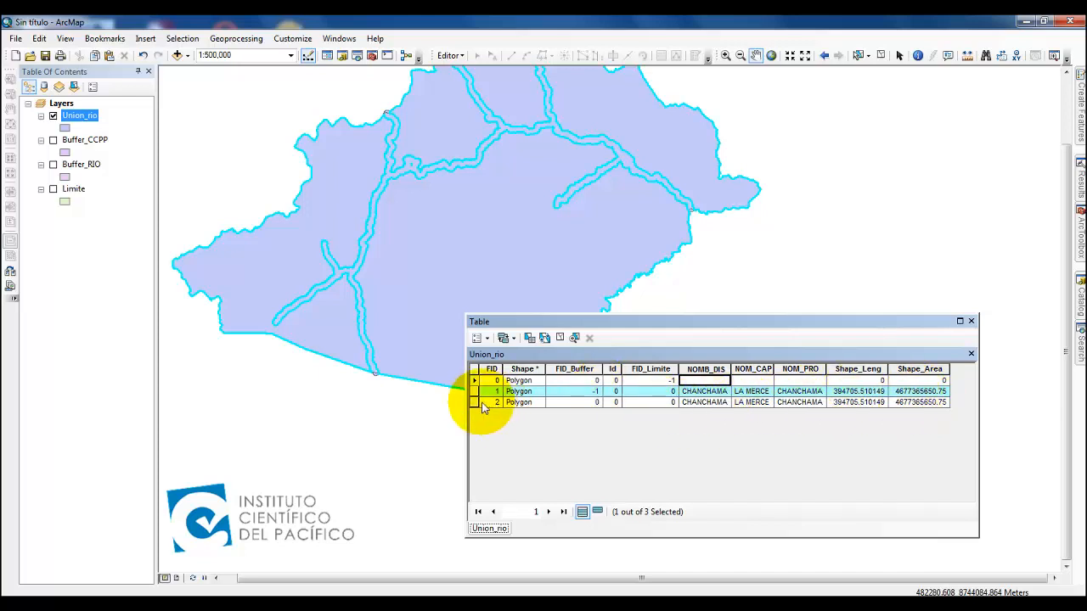
pyautogui.click(473, 402)
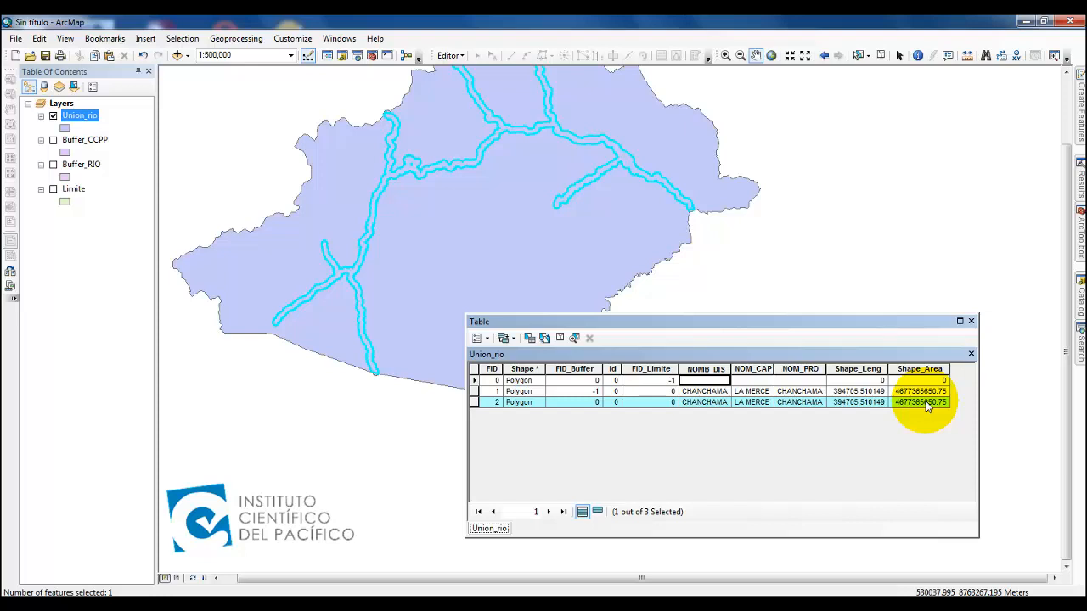
pyautogui.click(475, 382)
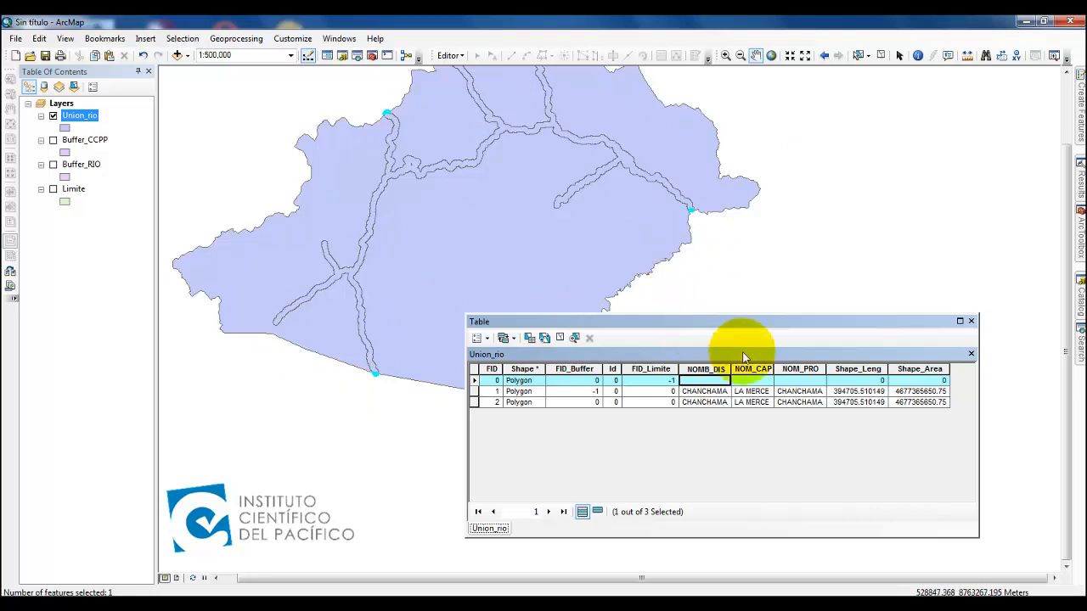
# - Select the record with FID 1 and examine where the river buffer crosses the southern boundary
pyautogui.click(475, 392)
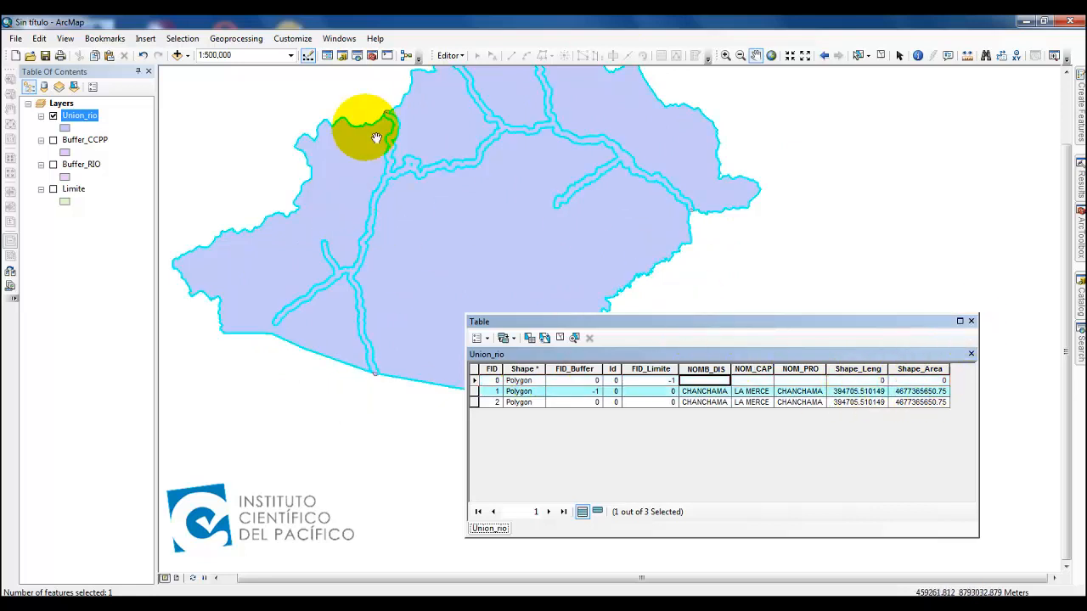
pyautogui.scroll(4, 387, 411)
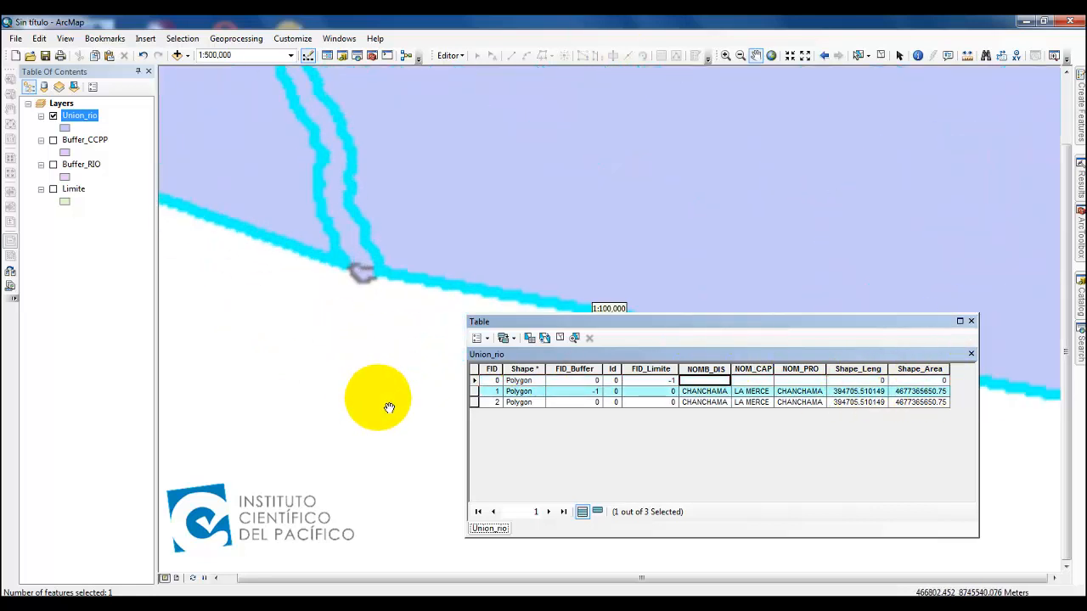
pyautogui.moveTo(376, 313); pyautogui.dragTo(374, 341)
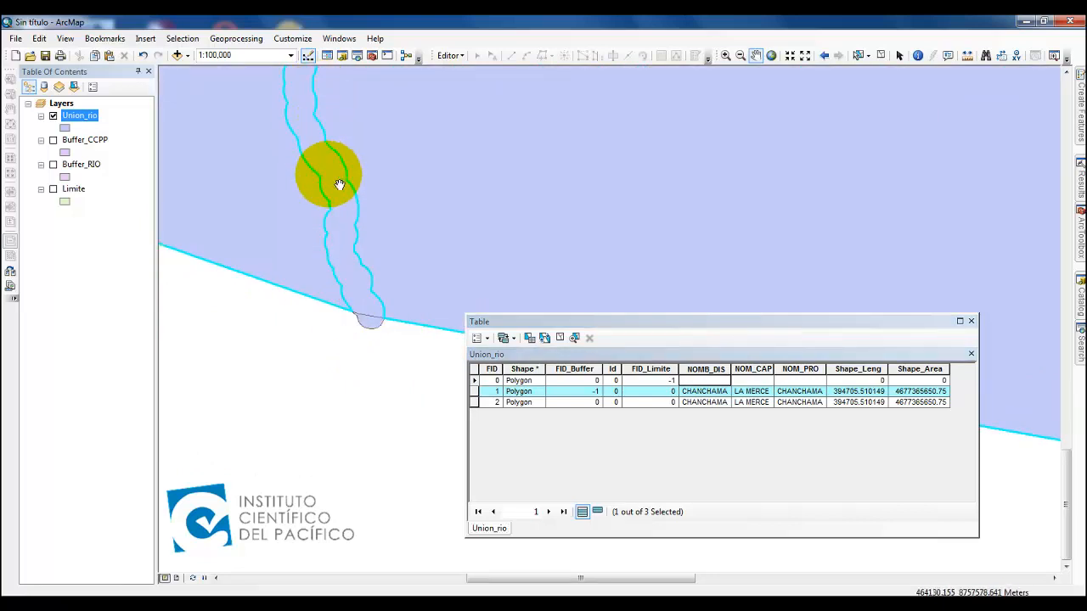
pyautogui.scroll(-4, 359, 382)
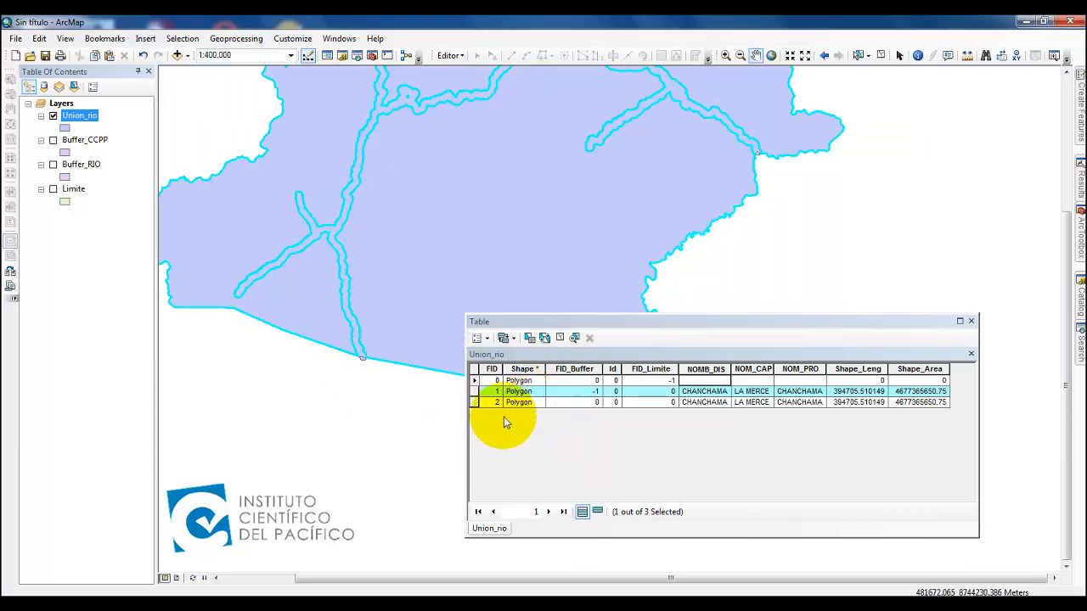
pyautogui.scroll(-2, 417, 296)
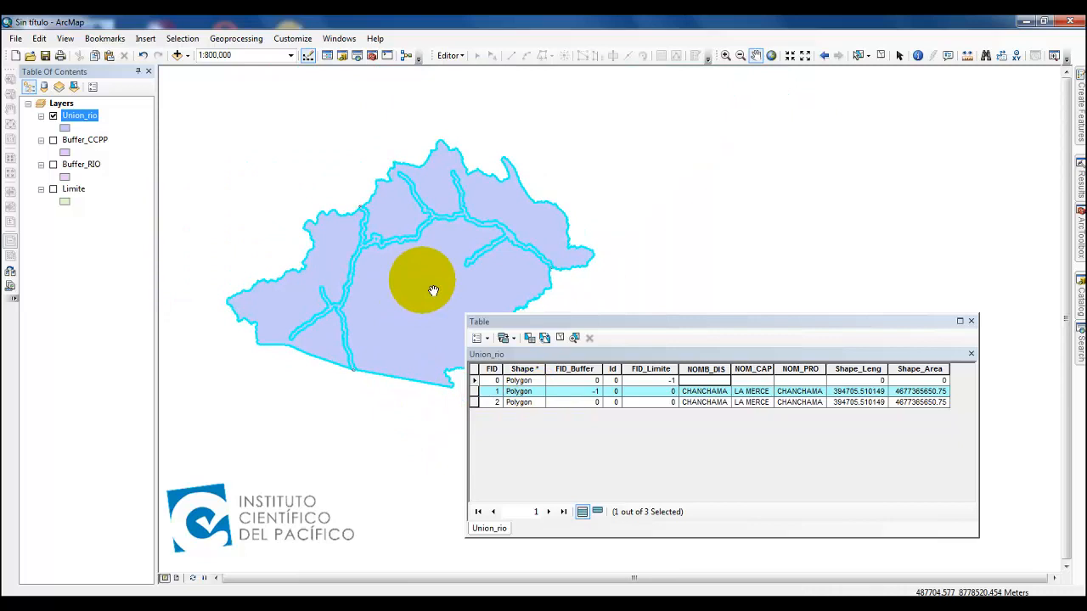
pyautogui.scroll(2, 399, 285)
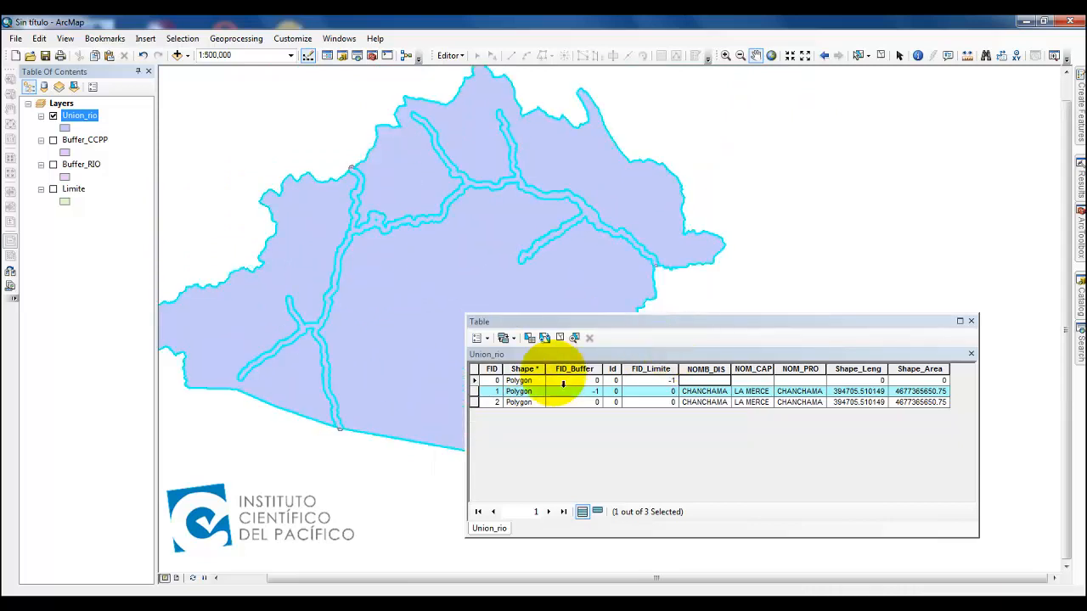
# - Select the record with FID 2 and close the Union_rio attribute table
pyautogui.click(474, 401)
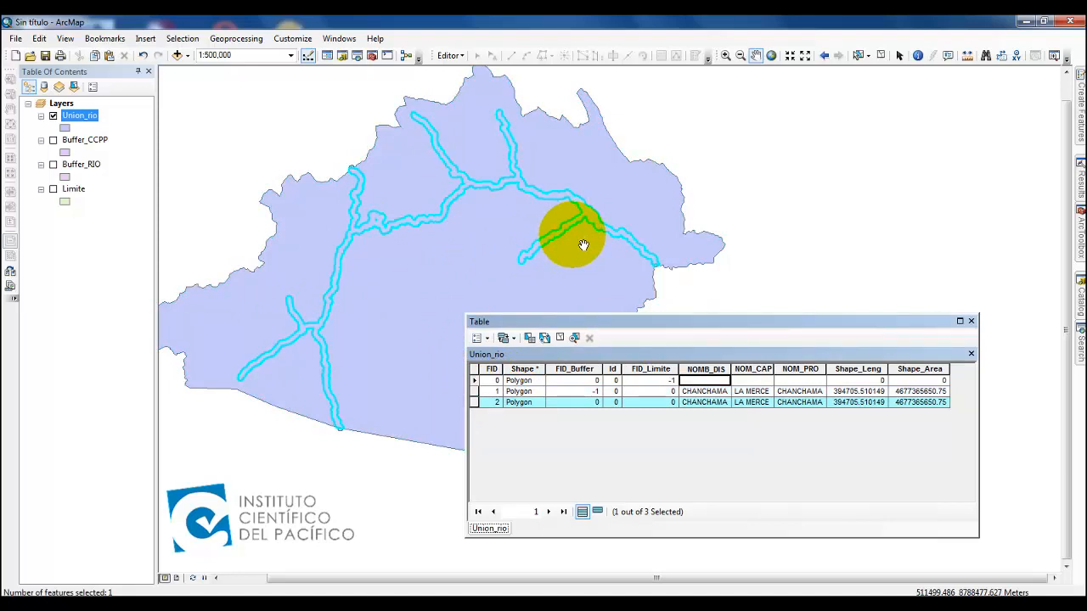
pyautogui.click(971, 322)
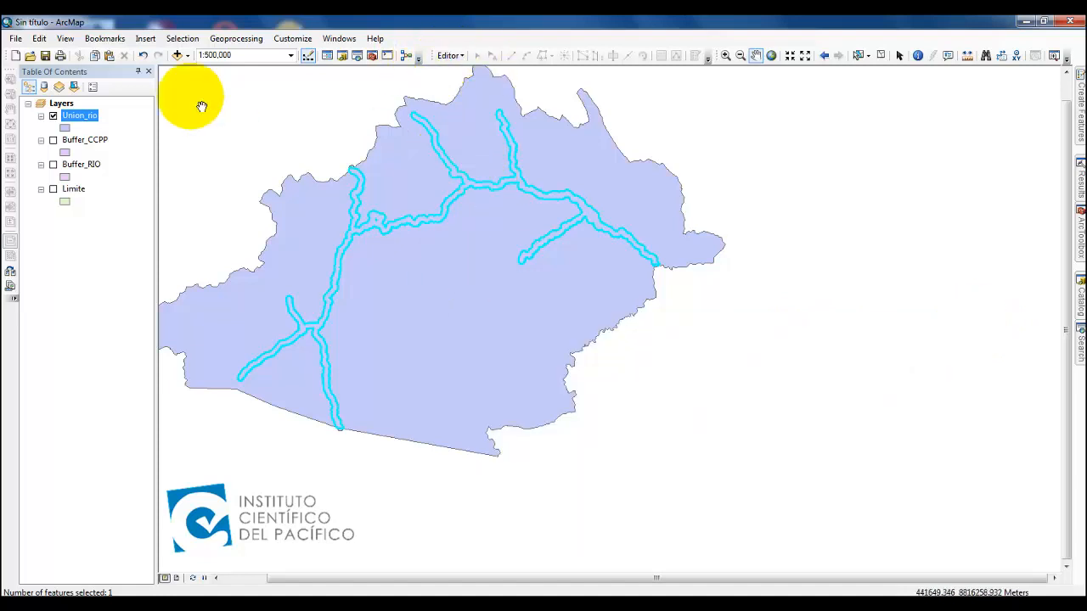
# - Start an edit session on the Union_rio layer
pyautogui.click(450, 56)
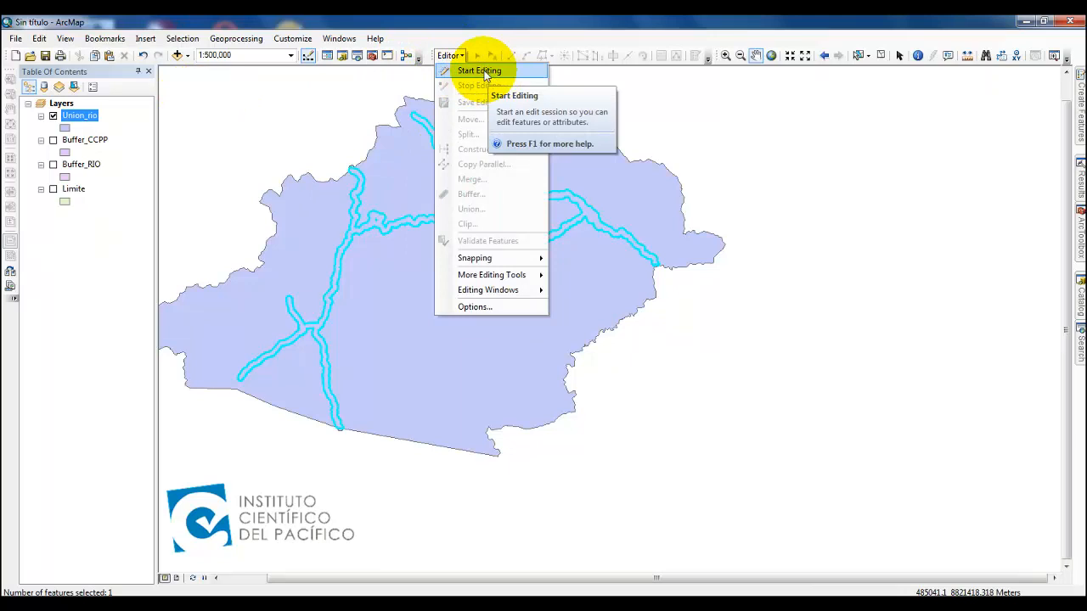
pyautogui.click(480, 71)
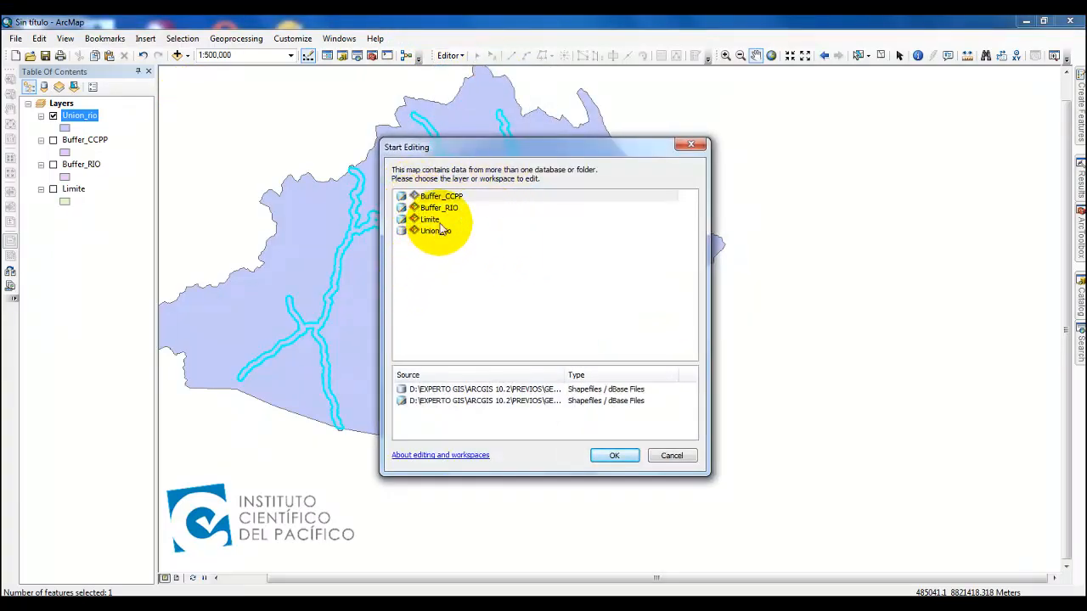
pyautogui.click(435, 231)
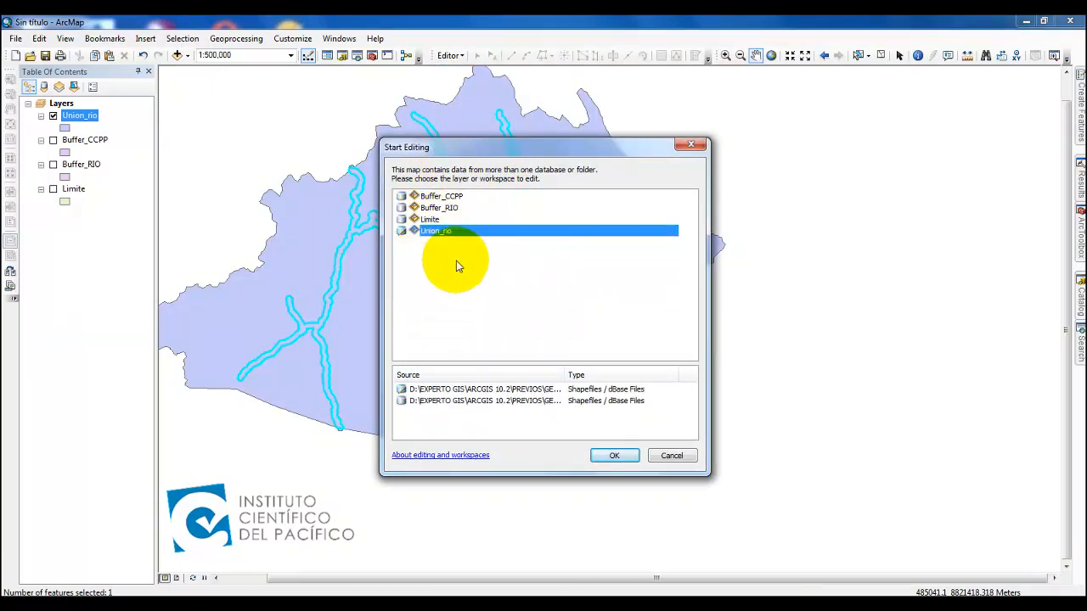
pyautogui.click(615, 459)
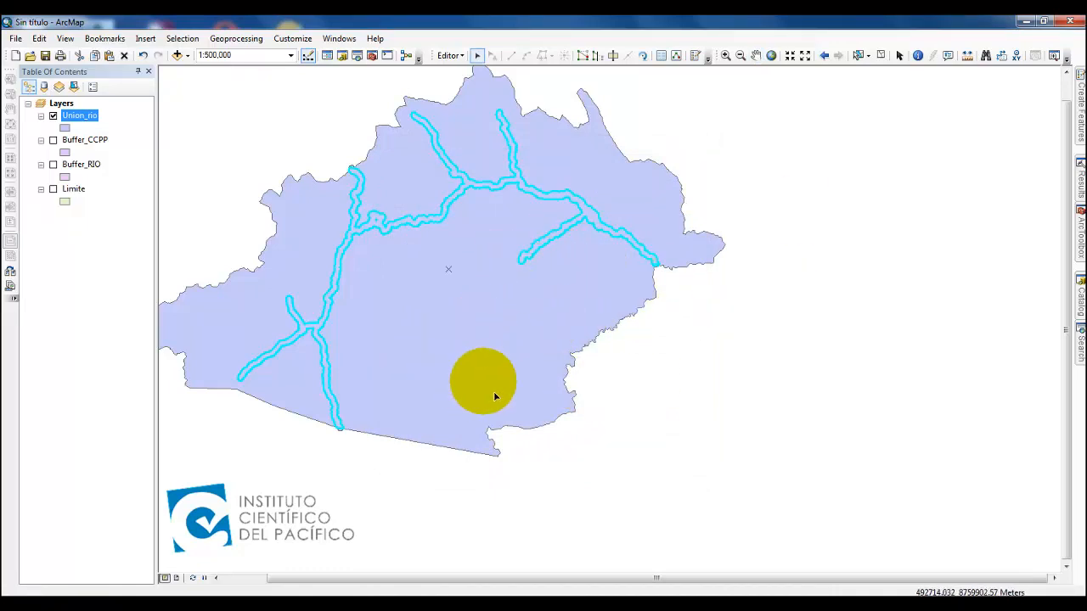
# - Toggle the visibility of Union_rio several times to examine the layer as a whole, leaving it displayed
pyautogui.scroll(-2, 509, 395)
pyautogui.moveTo(657, 368); pyautogui.dragTo(570, 345)
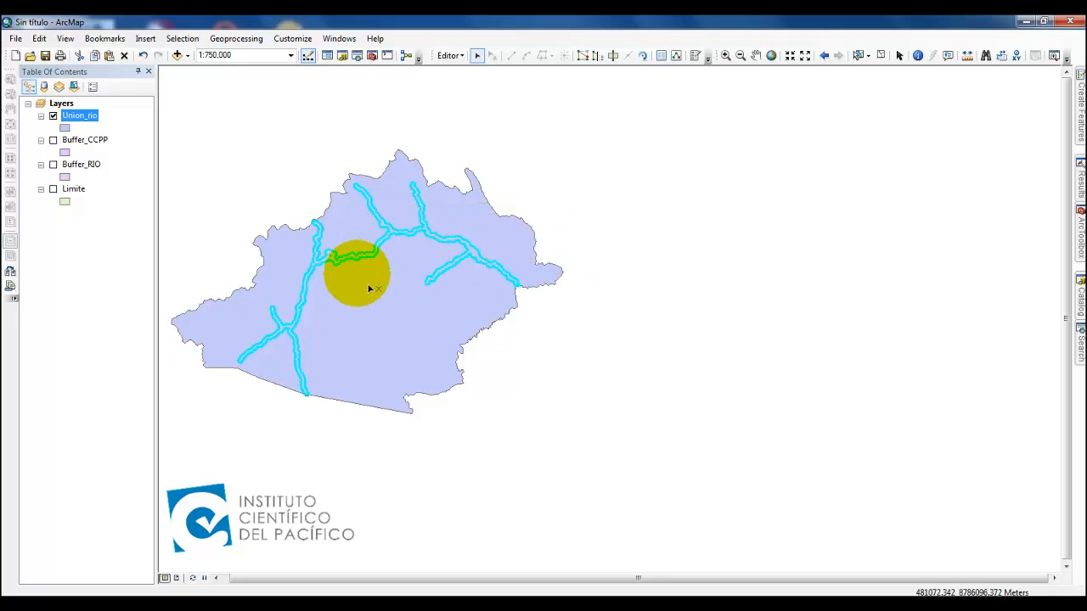
pyautogui.click(53, 116)
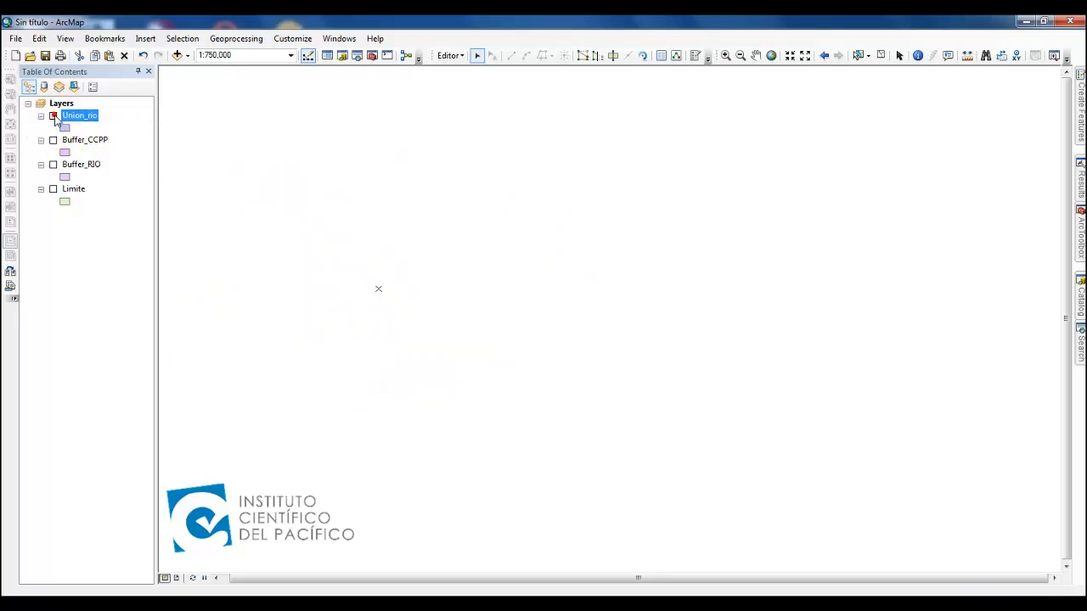
pyautogui.click(53, 115)
pyautogui.click(53, 116)
pyautogui.click(52, 115)
pyautogui.click(53, 116)
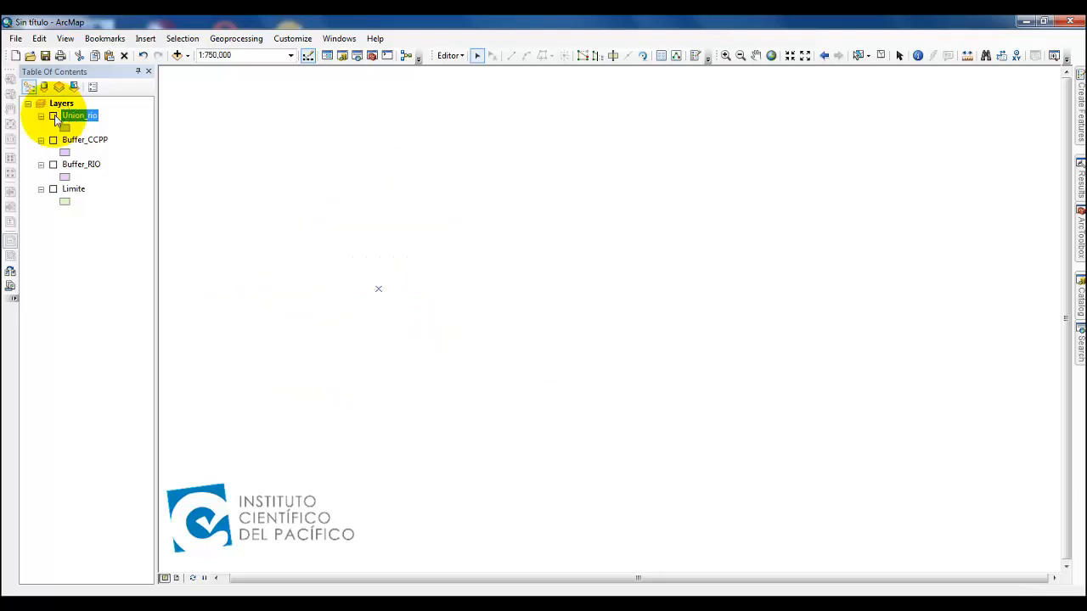
pyautogui.click(53, 116)
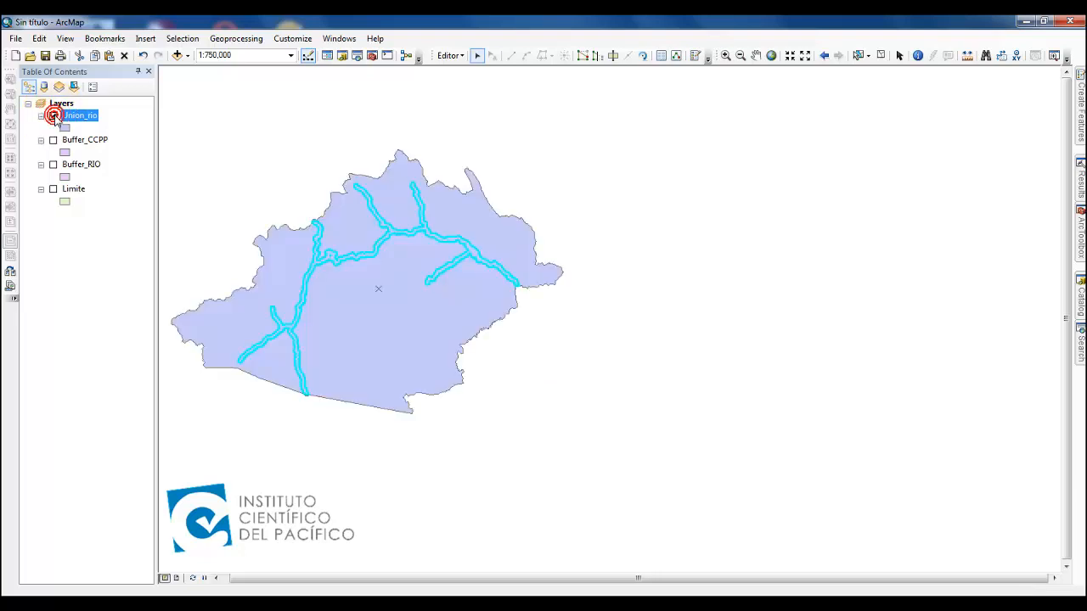
# - Move the river buffer polygon east, clear of the district, and the surrounding district polygon northeast to separate the Union_rio pieces
pyautogui.click(451, 251)
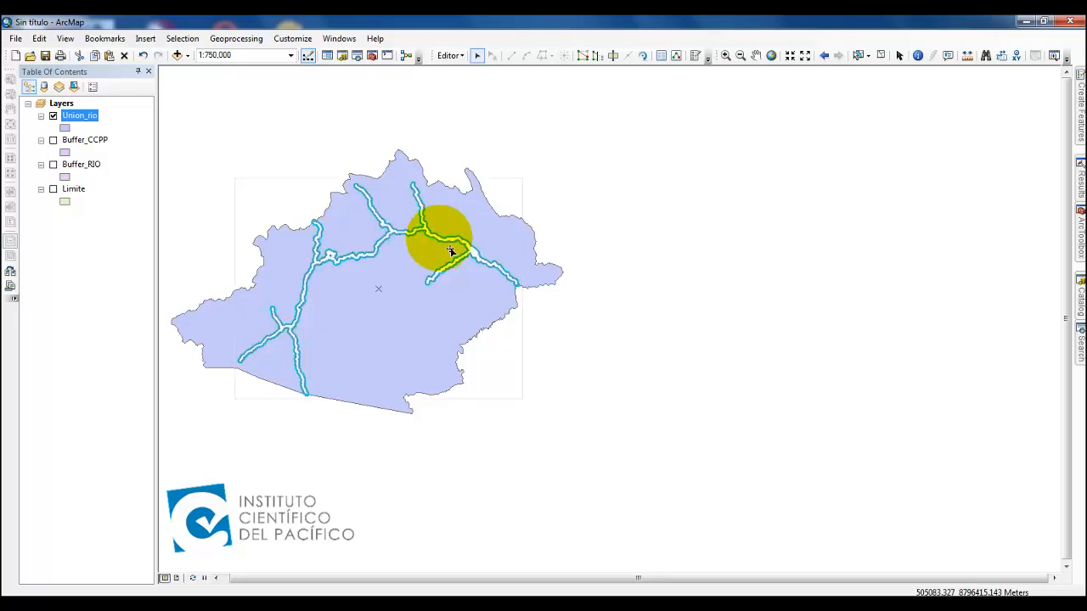
pyautogui.moveTo(451, 251); pyautogui.dragTo(821, 238)
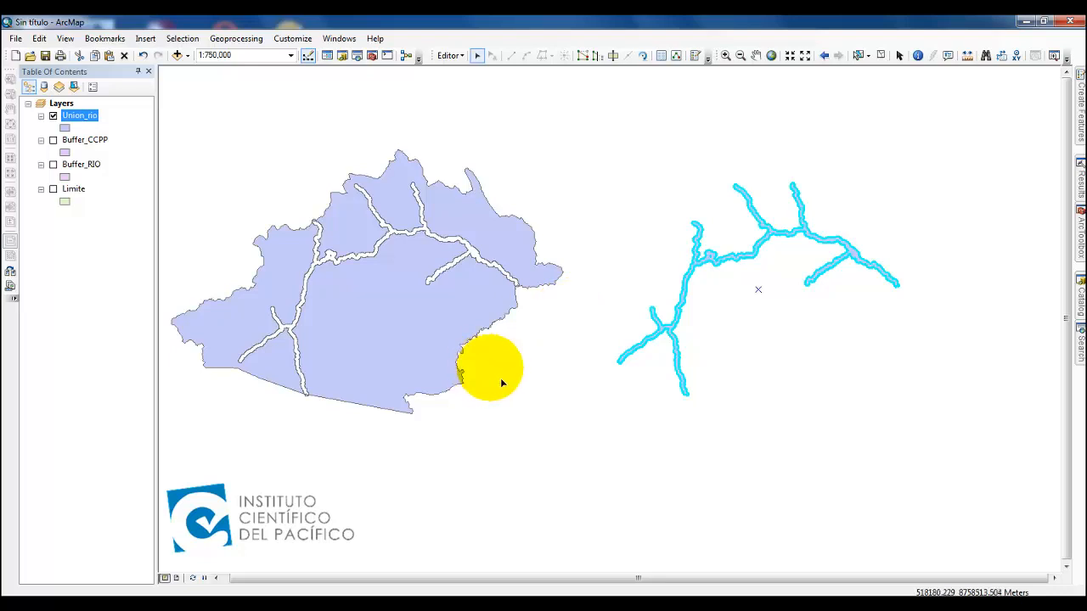
pyautogui.moveTo(552, 367); pyautogui.dragTo(609, 403)
pyautogui.click(447, 393)
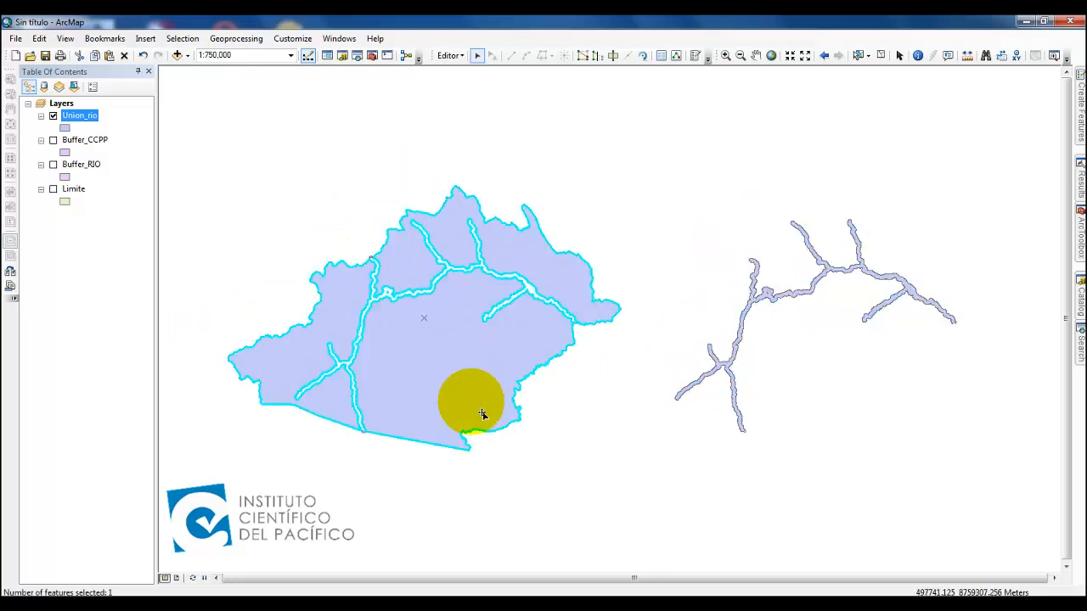
pyautogui.moveTo(473, 396); pyautogui.dragTo(633, 230)
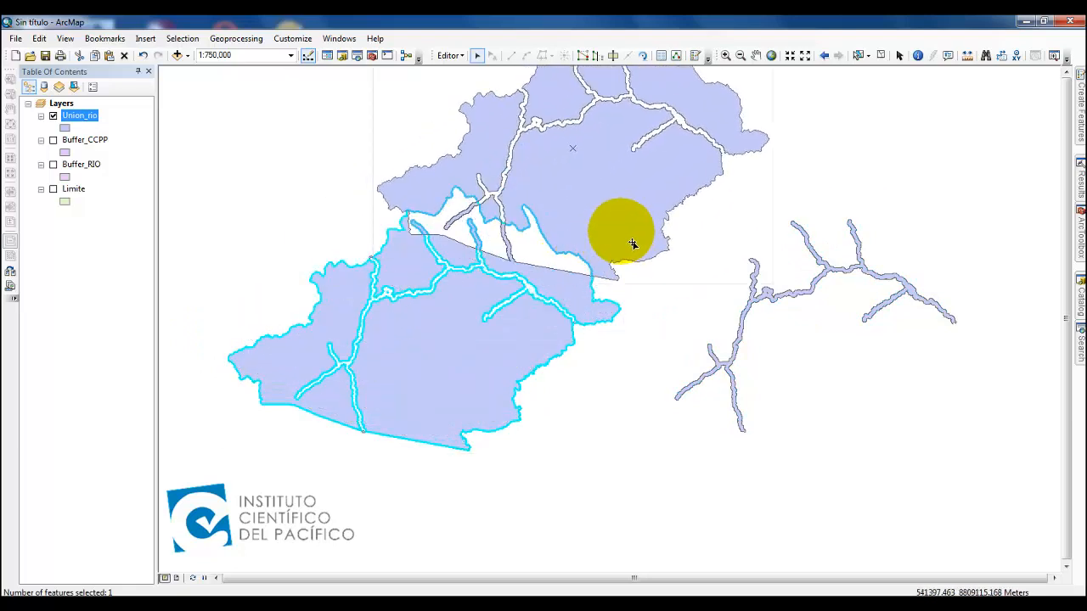
pyautogui.moveTo(575, 396); pyautogui.dragTo(508, 468)
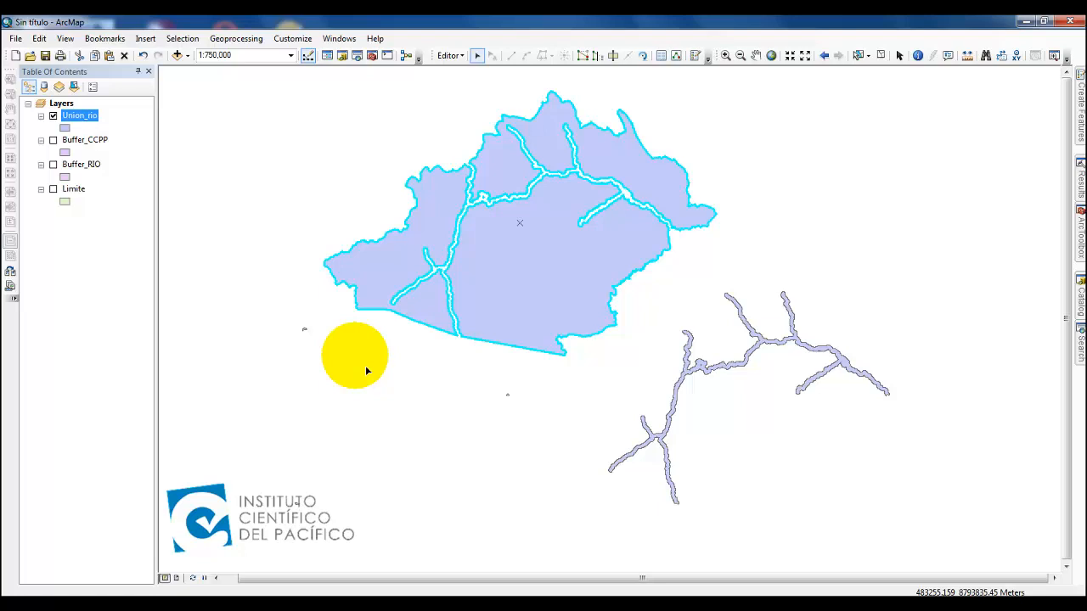
# - Stop the edit session on Union_rio without saving the edits
pyautogui.click(451, 57)
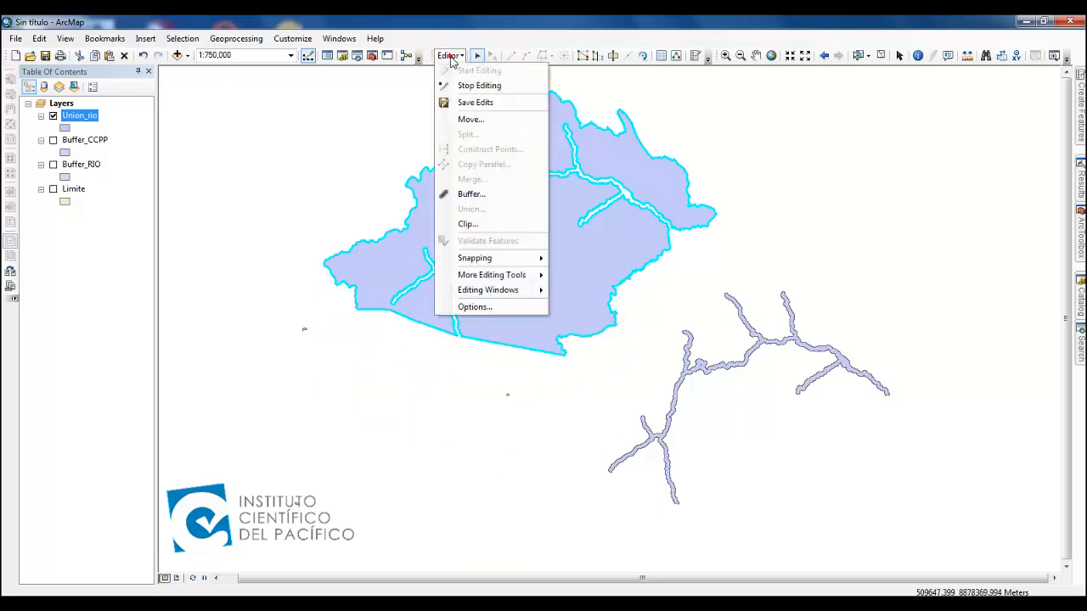
pyautogui.click(480, 87)
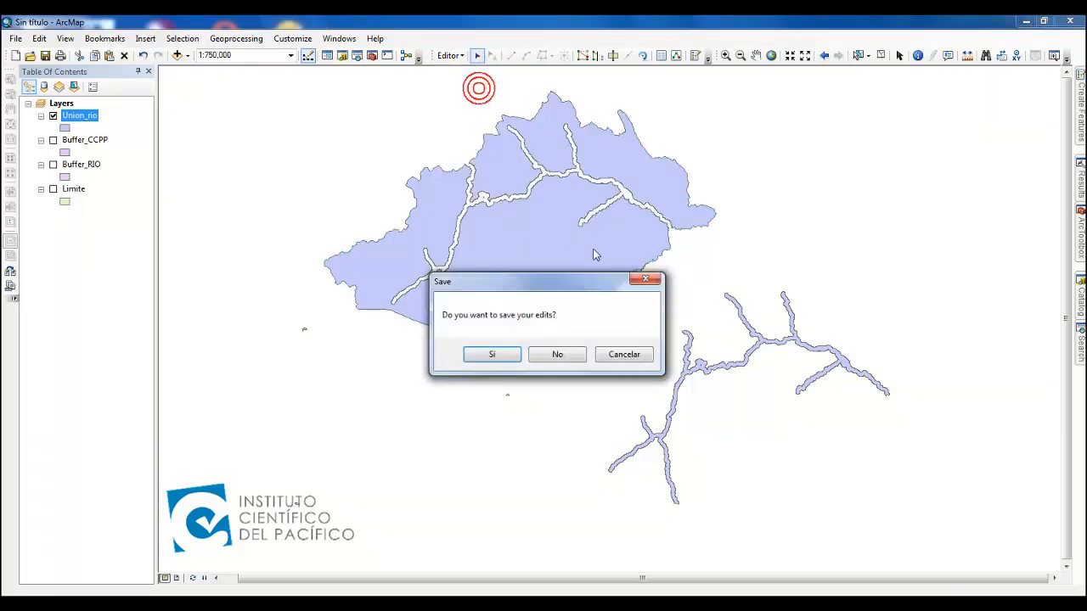
pyautogui.click(552, 360)
# - Switch Union_rio off and on repeatedly to check its polygons after discarding the edits, leaving the layer visible
pyautogui.scroll(3, 446, 381)
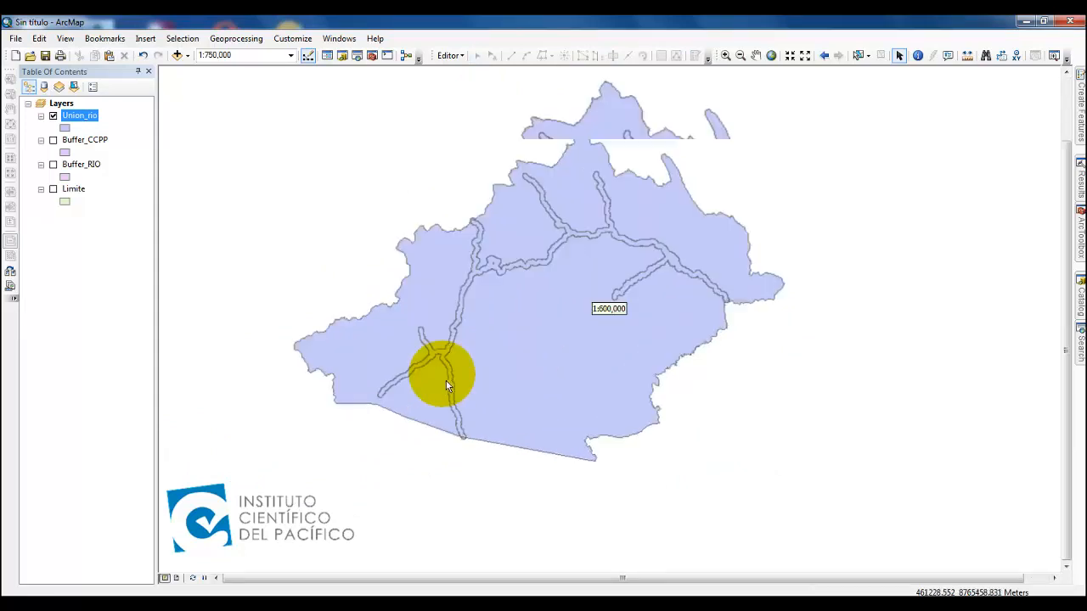
pyautogui.click(52, 117)
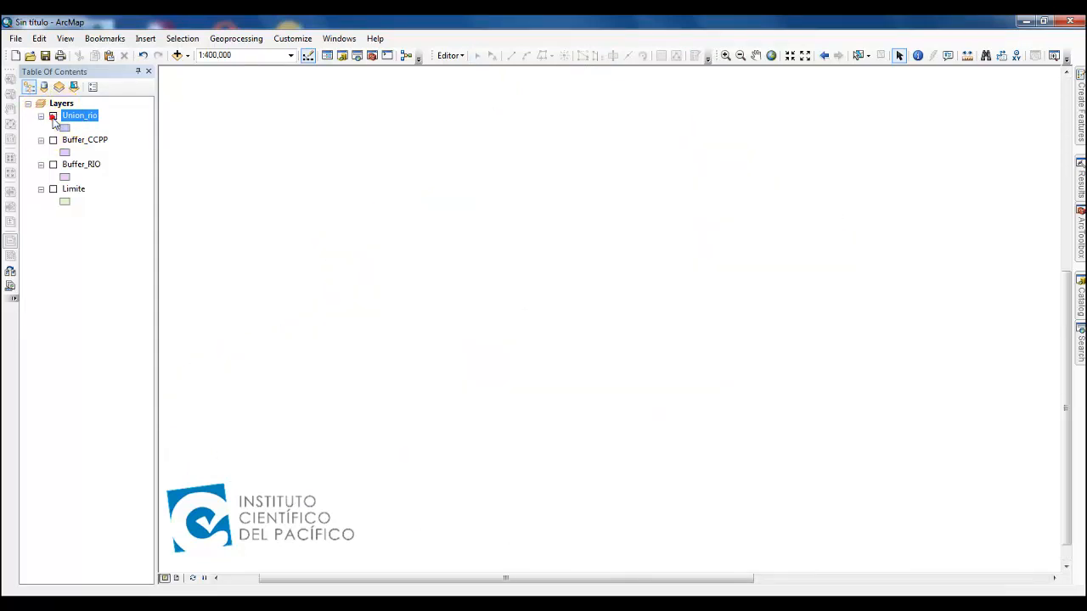
pyautogui.click(53, 116)
pyautogui.click(53, 117)
pyautogui.click(52, 117)
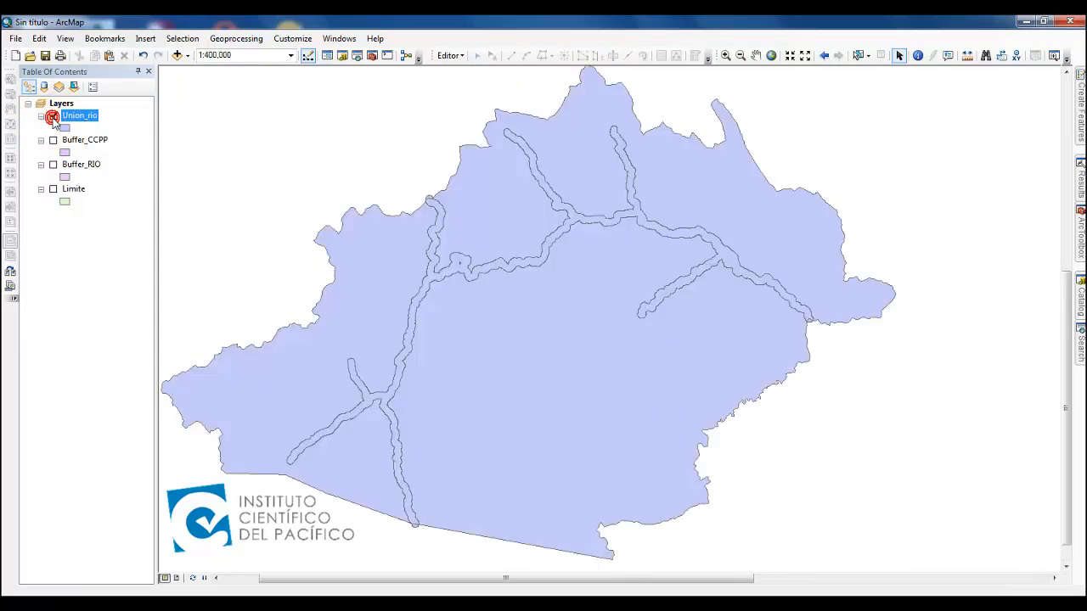
pyautogui.click(53, 116)
pyautogui.click(52, 117)
pyautogui.scroll(-1, 586, 372)
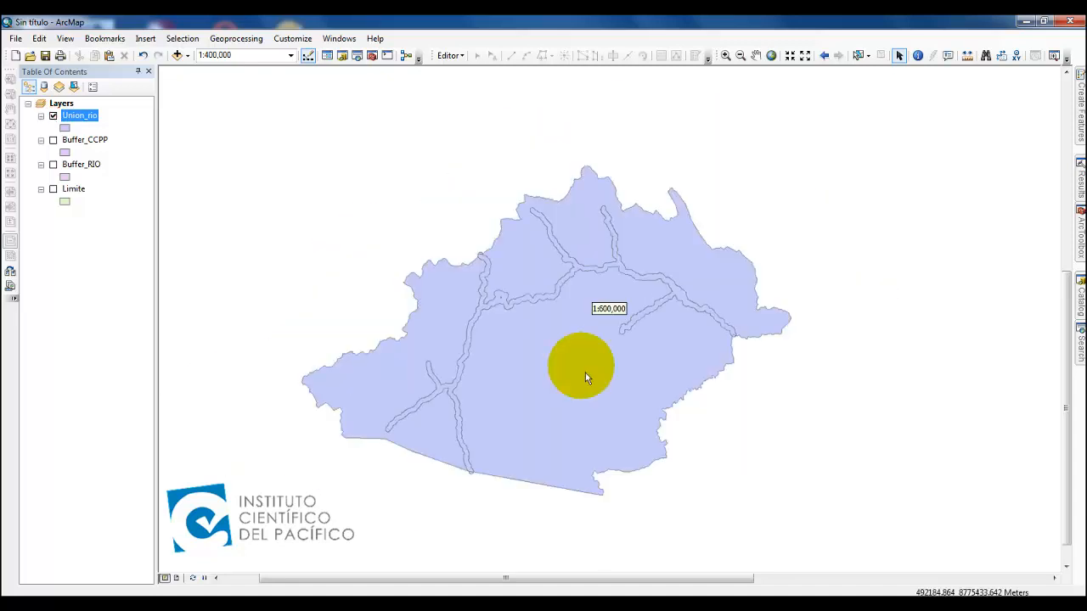
# - Hide Union_rio and display the Limite and Buffer_CCPP layers
pyautogui.scroll(-1, 629, 338)
pyautogui.moveTo(628, 339); pyautogui.dragTo(619, 336)
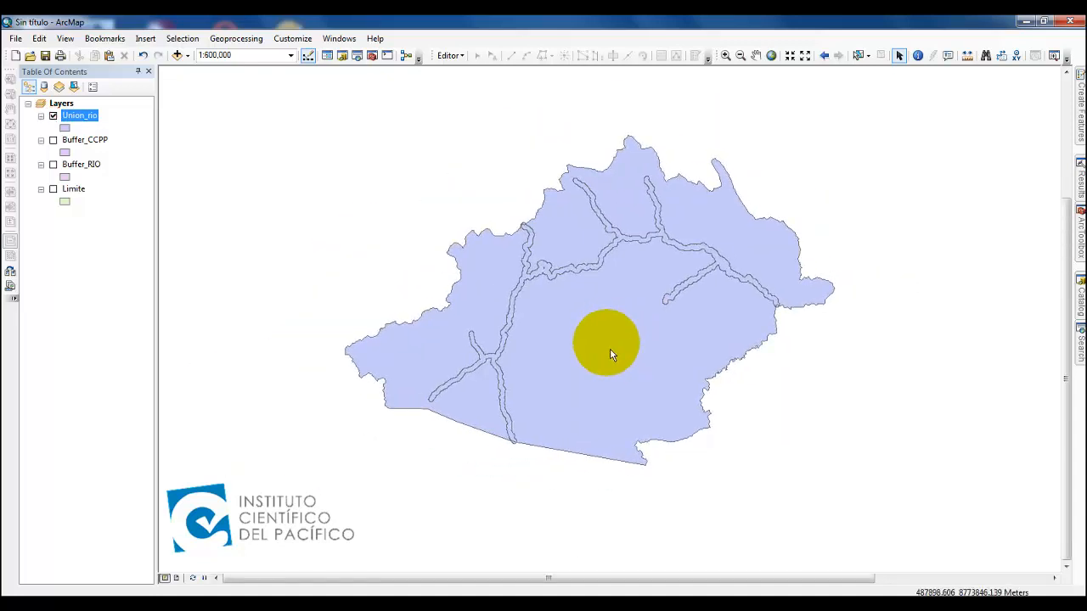
pyautogui.click(610, 348)
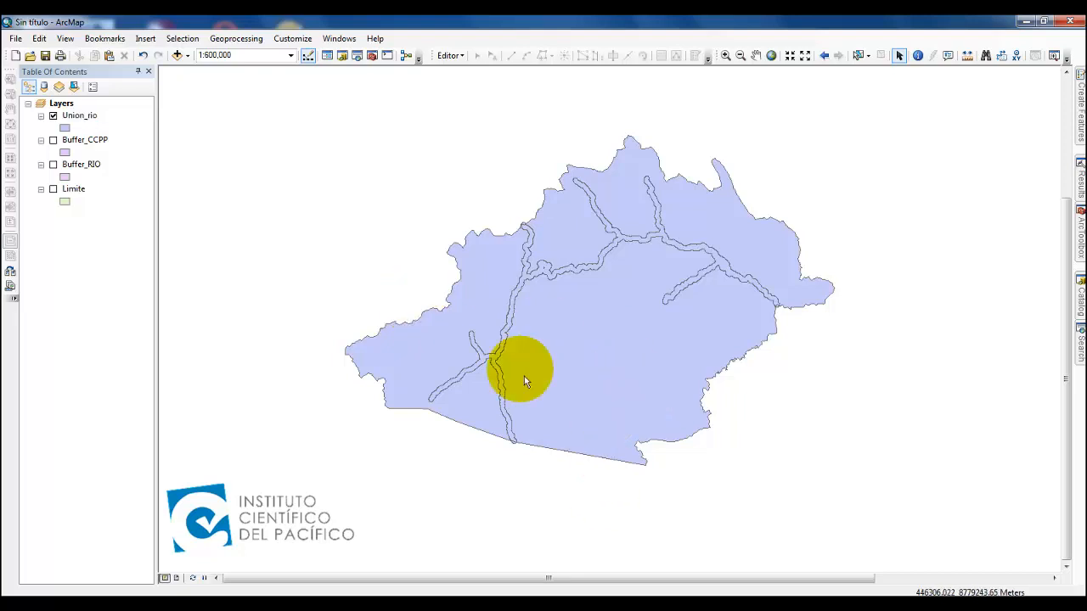
pyautogui.click(53, 117)
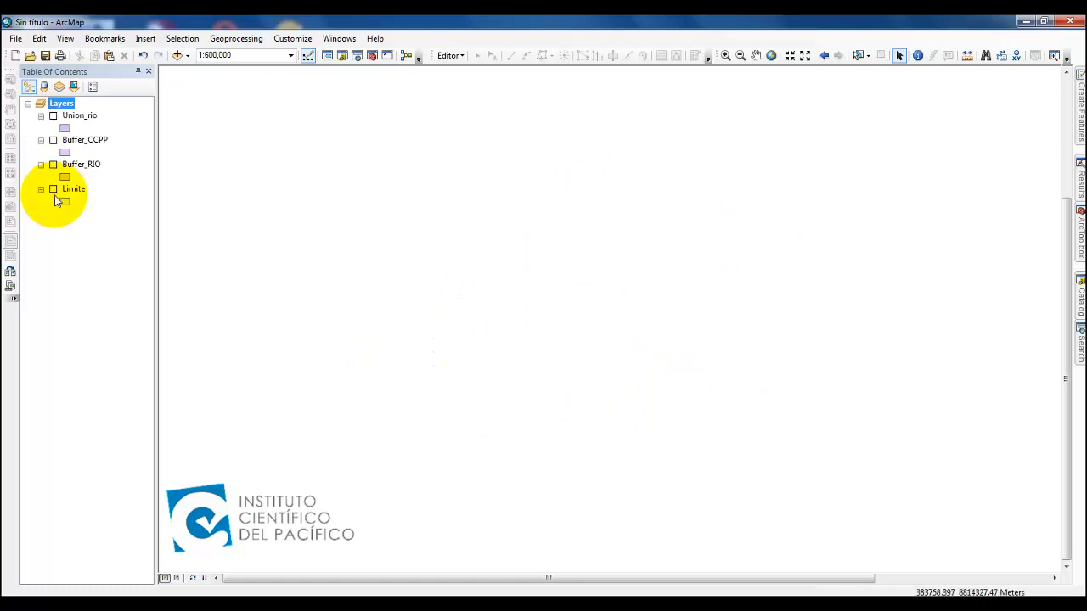
pyautogui.click(53, 189)
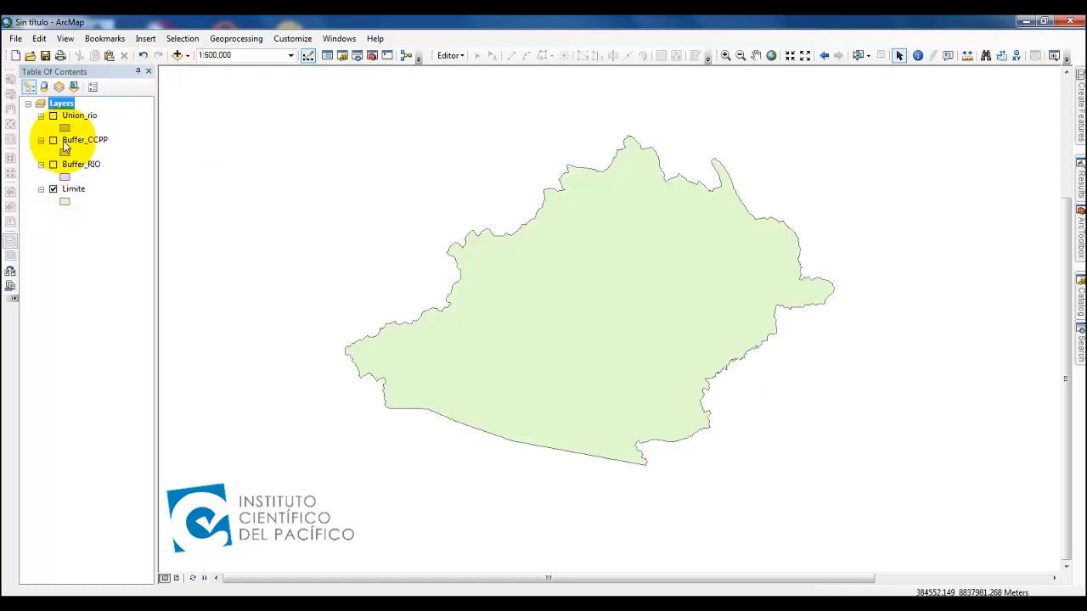
pyautogui.click(53, 141)
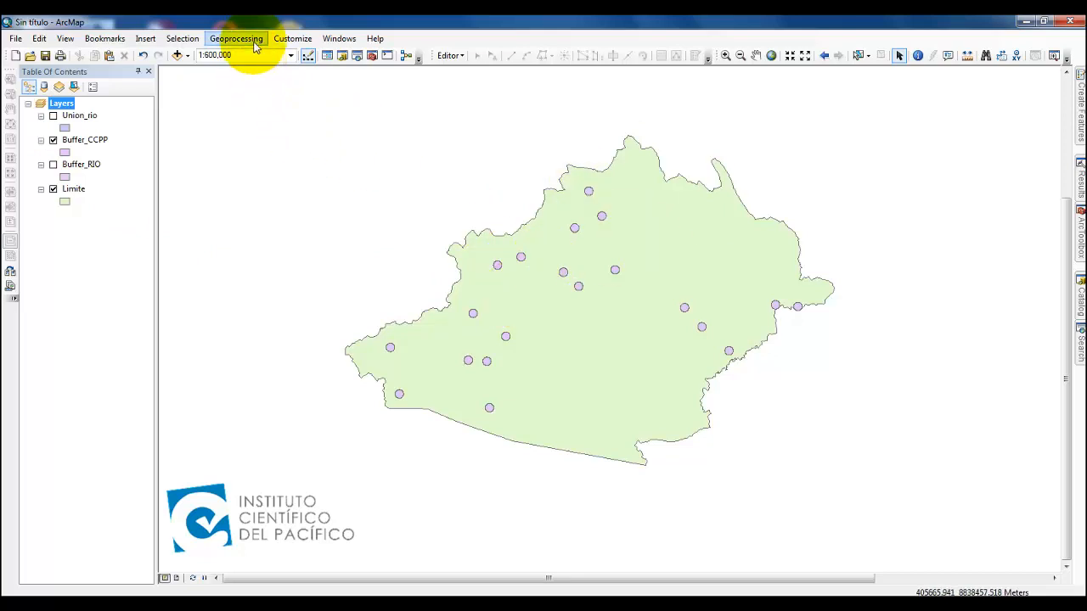
# - Start the Union geoprocessing tool and add Limite and Buffer_CCPP as its input features
pyautogui.click(247, 39)
pyautogui.click(240, 98)
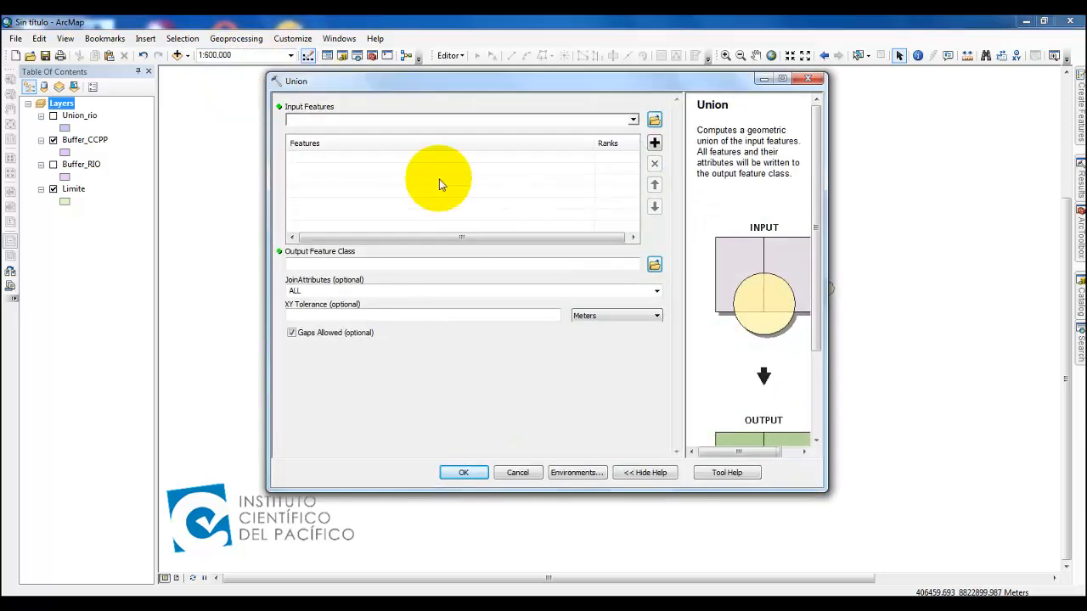
pyautogui.click(633, 121)
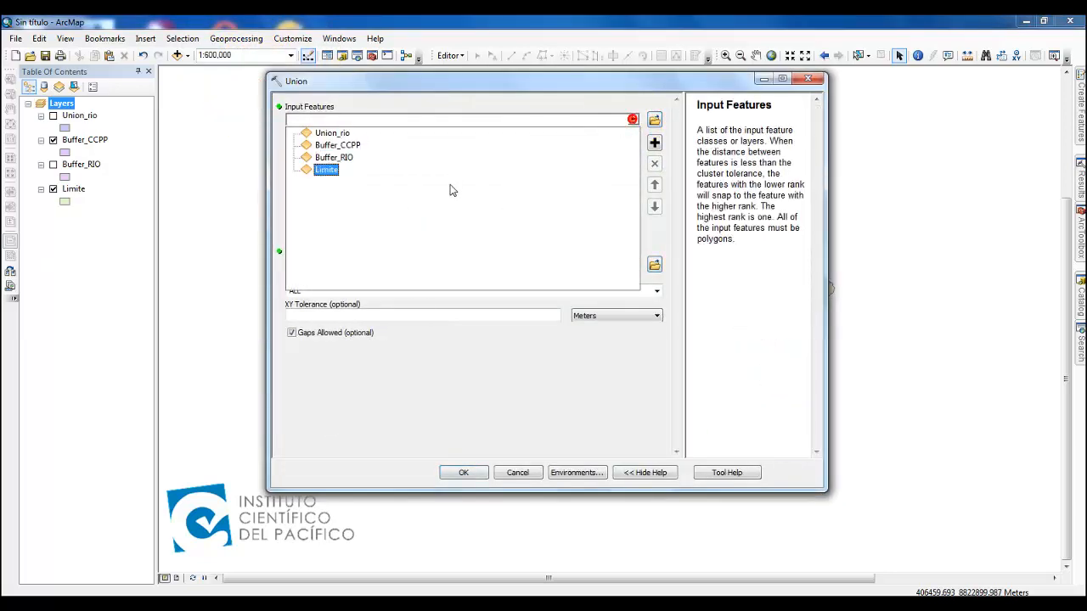
pyautogui.click(326, 172)
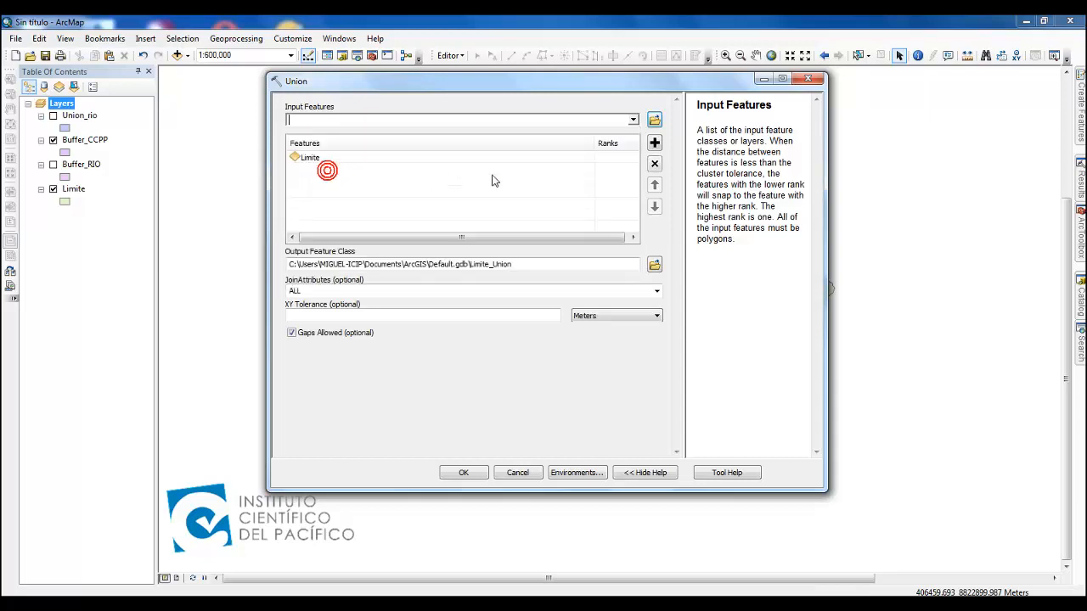
pyautogui.click(632, 121)
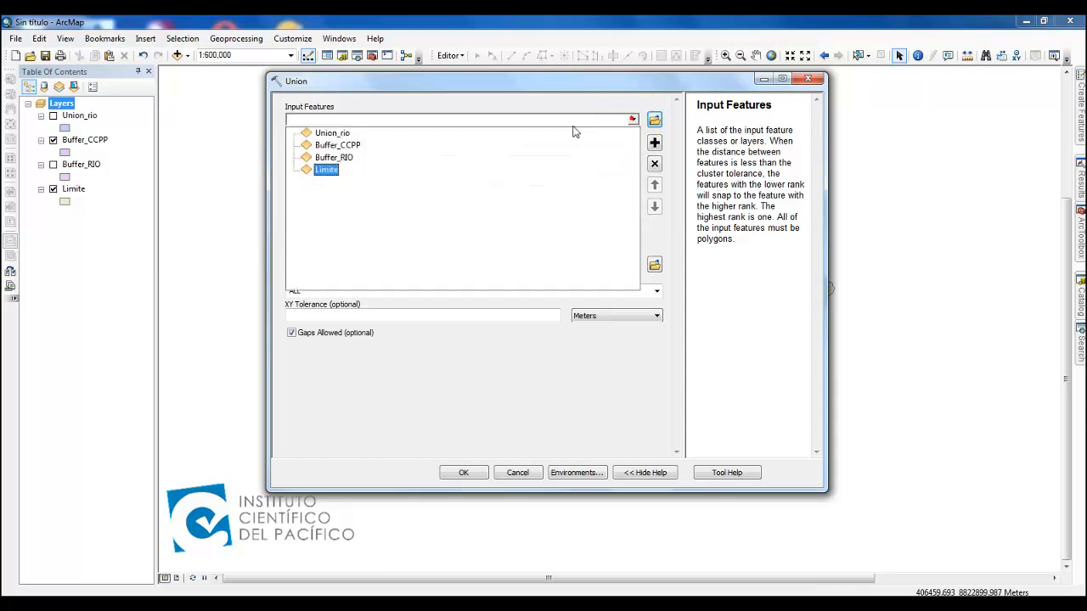
pyautogui.click(353, 146)
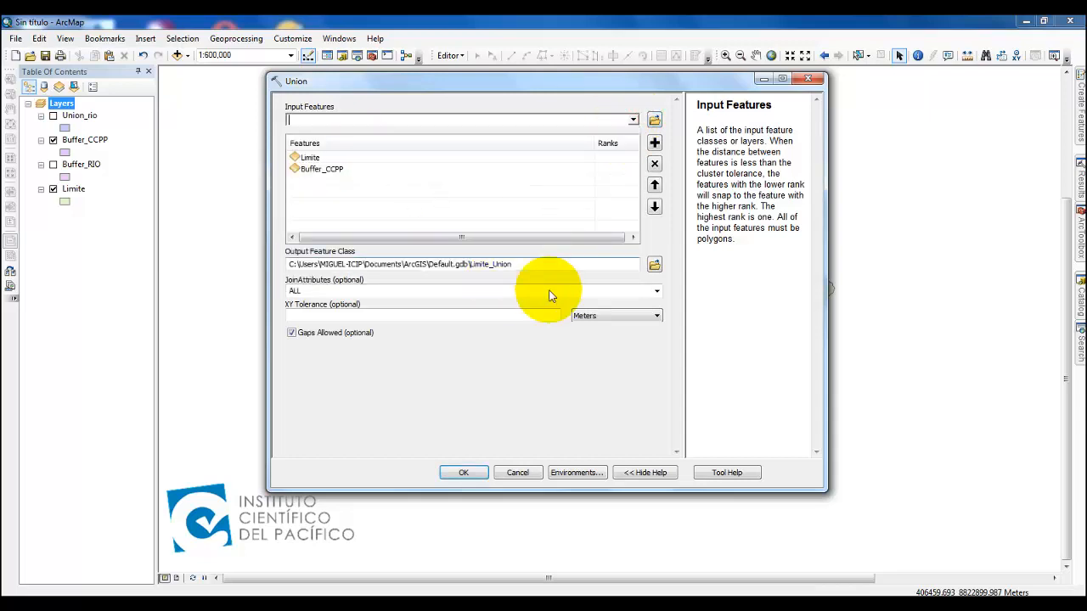
# - Set the Union output feature class to Union_ccpp in the RESULTADOS folder
pyautogui.click(653, 267)
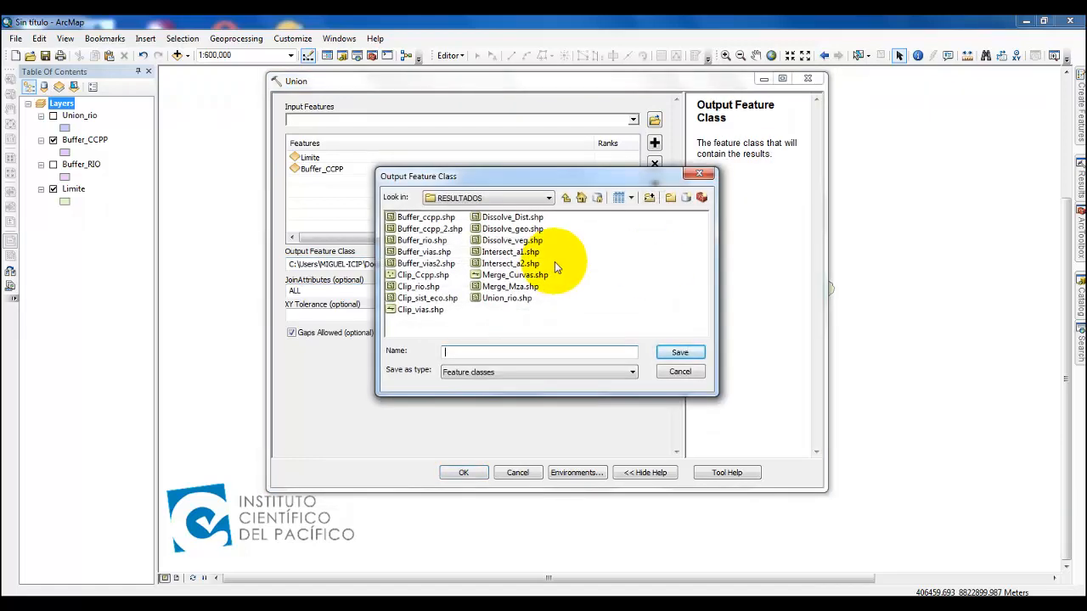
pyautogui.write('Union_ccpp')
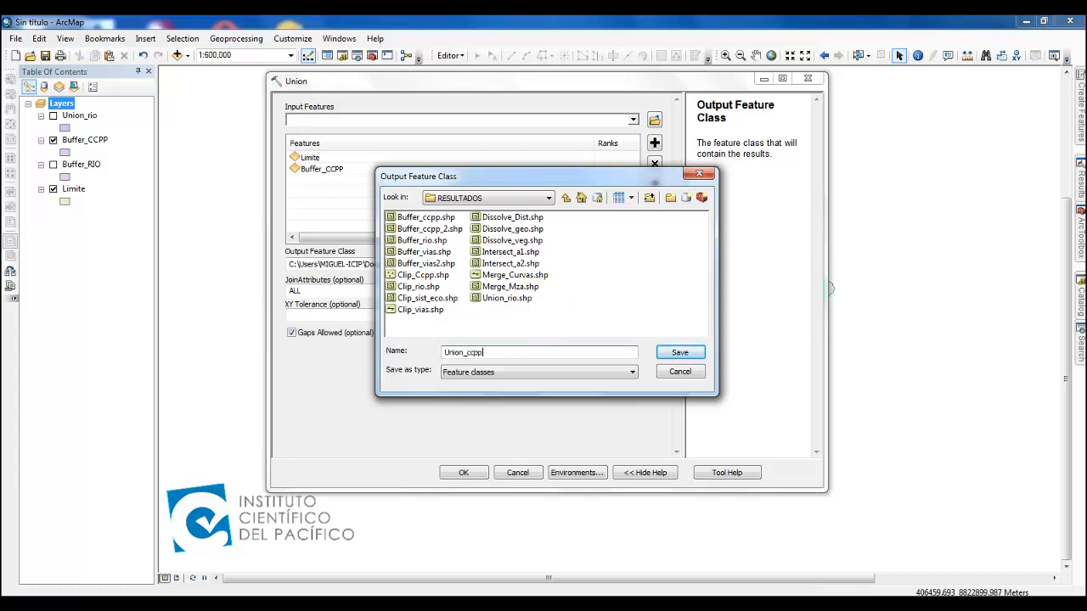
pyautogui.click(676, 355)
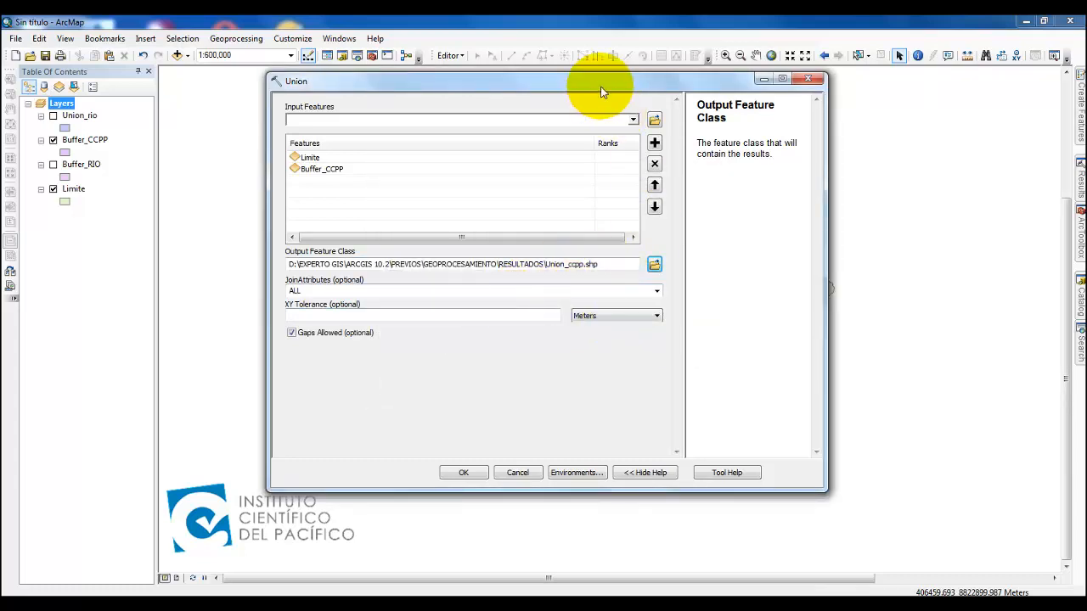
pyautogui.moveTo(602, 83); pyautogui.dragTo(595, 101)
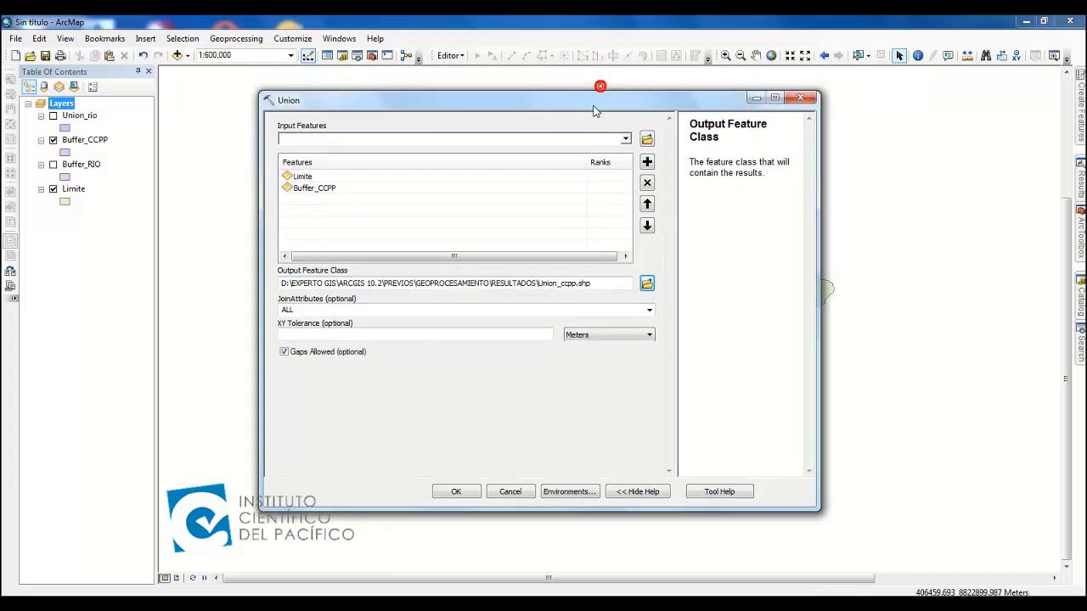
# - Review the JoinAttributes options, keep ALL, and run the Union
pyautogui.click(649, 311)
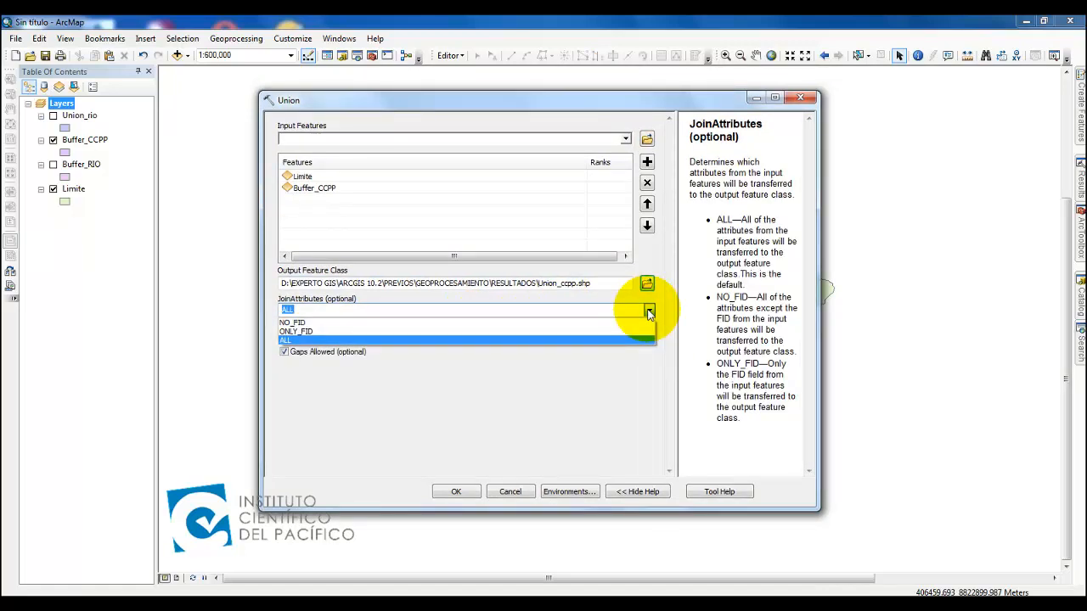
pyautogui.click(649, 313)
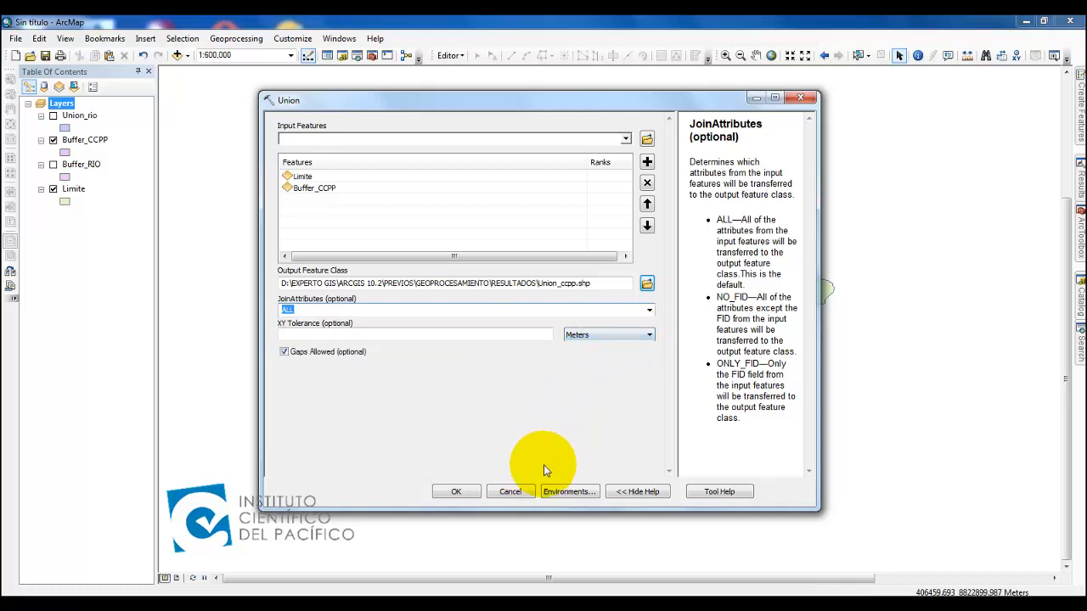
pyautogui.click(458, 492)
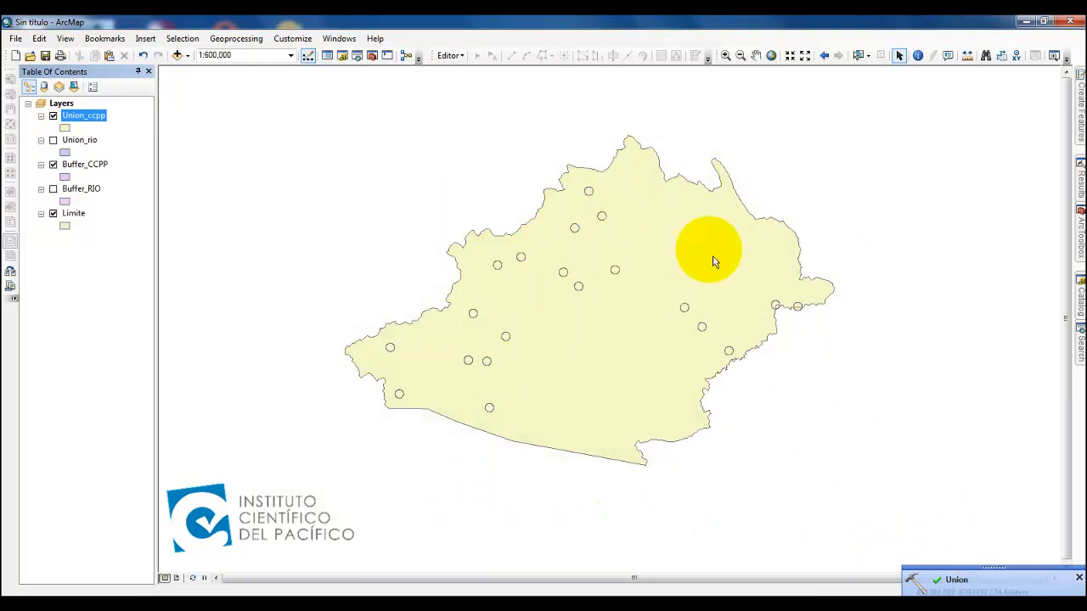
# - Hide Union_ccpp and toggle the visibility of Buffer_CCPP to examine the original buffer circles over the boundary
pyautogui.click(54, 116)
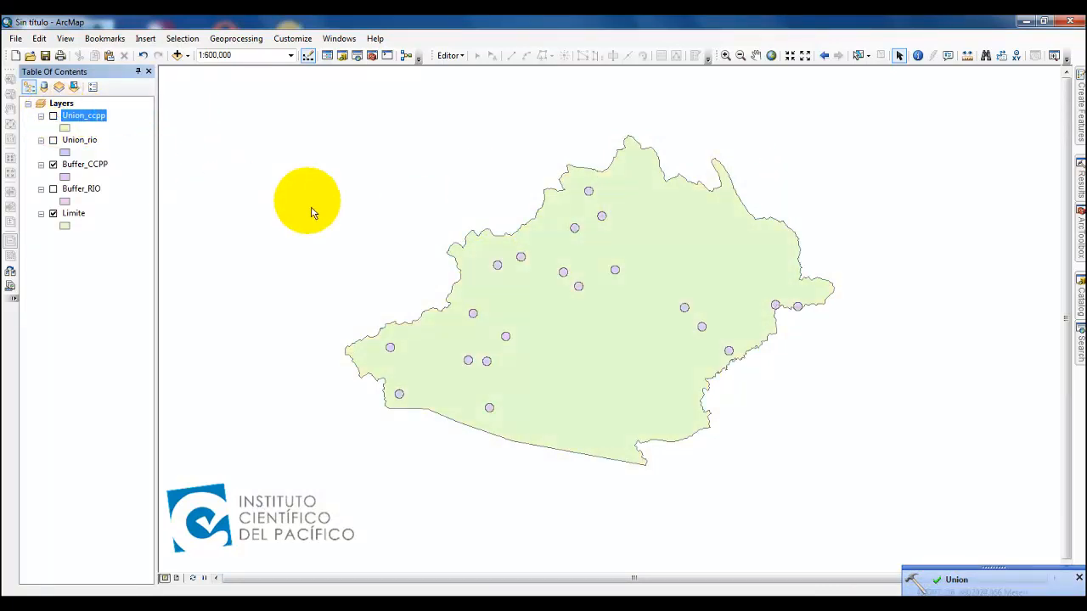
pyautogui.click(55, 166)
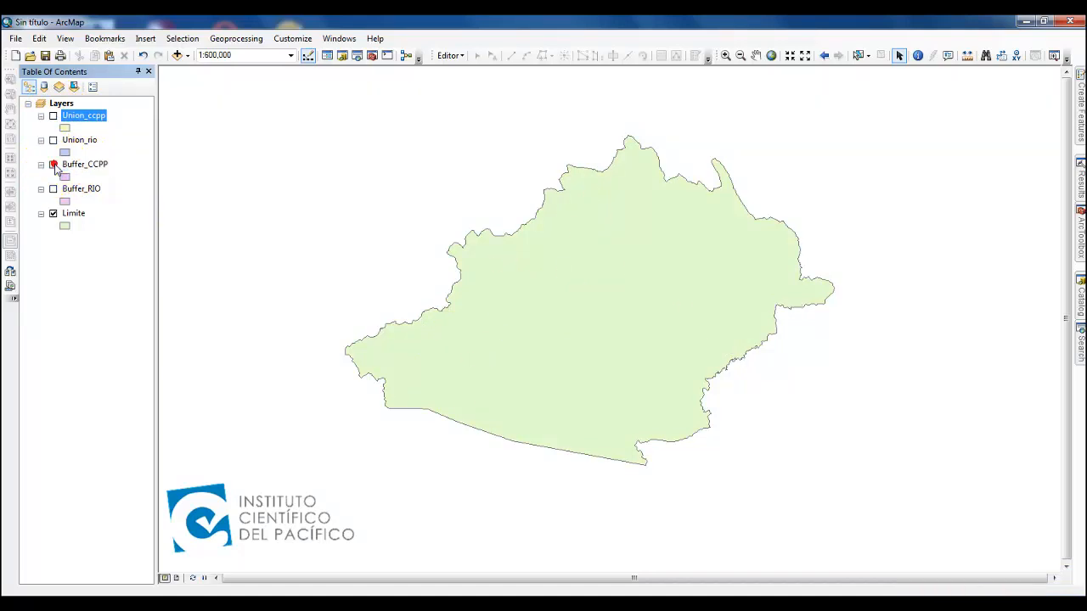
pyautogui.click(54, 165)
pyautogui.click(54, 166)
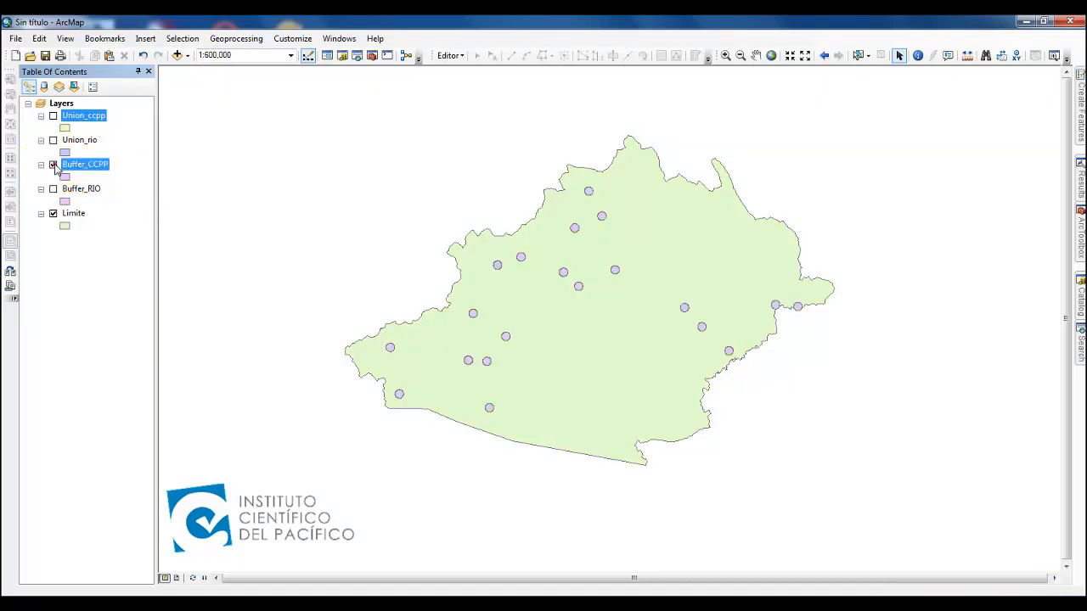
# - Toggle Limite repeatedly to examine the boundary alone, switch it off, and display only Union_ccpp
pyautogui.click(54, 214)
pyautogui.click(53, 215)
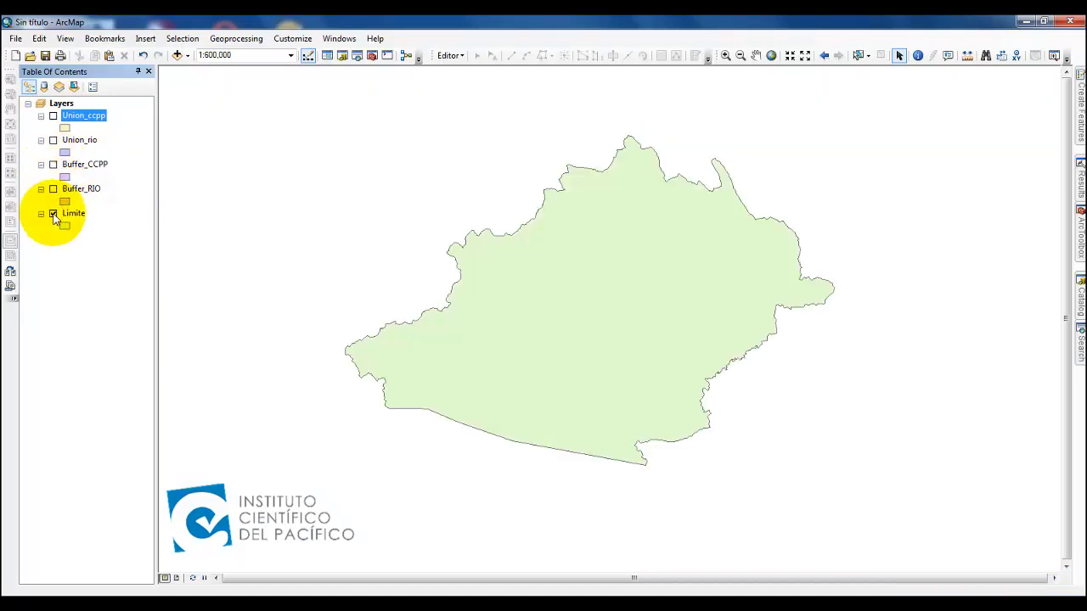
pyautogui.click(54, 215)
pyautogui.click(53, 215)
pyautogui.click(53, 215)
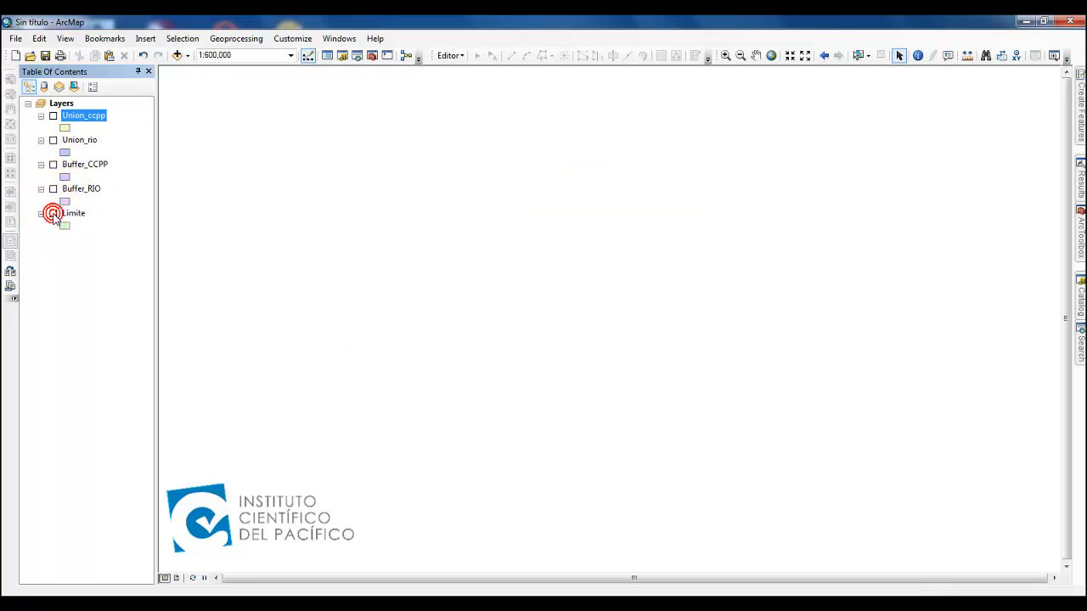
pyautogui.click(53, 215)
pyautogui.click(53, 215)
pyautogui.click(54, 117)
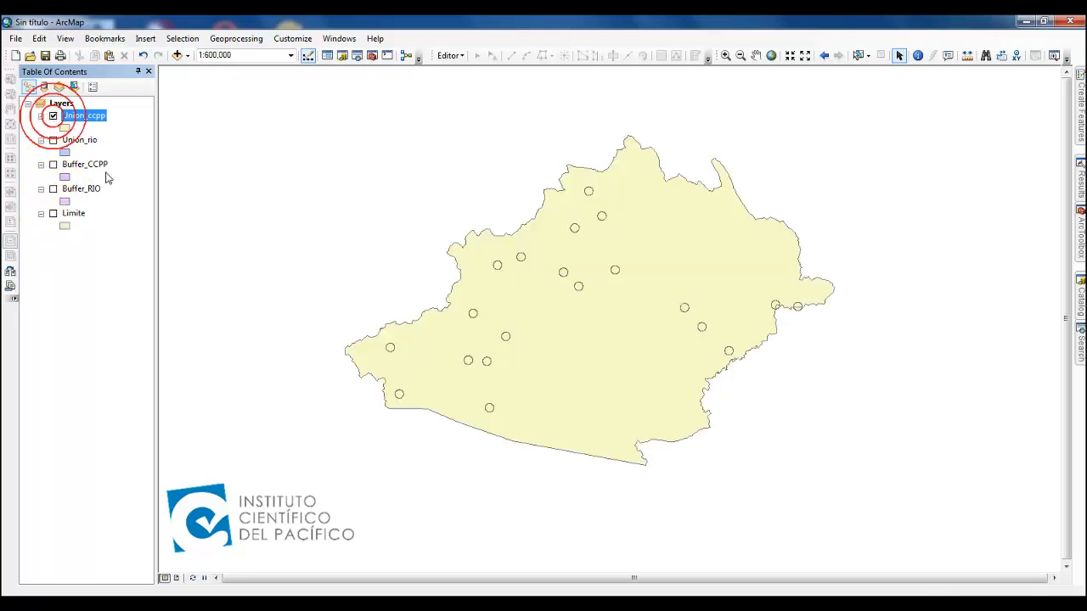
# - Open Union_ccpp's attribute table and select the FID 0 record to identify its polygon on the map
pyautogui.moveTo(663, 320); pyautogui.dragTo(591, 330)
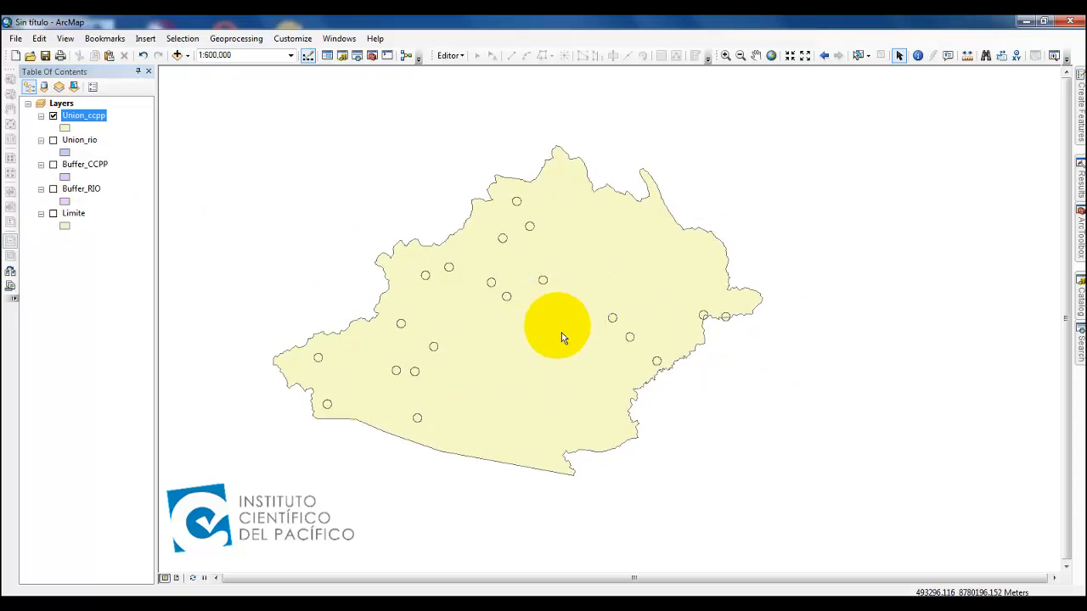
pyautogui.moveTo(561, 333); pyautogui.dragTo(567, 283)
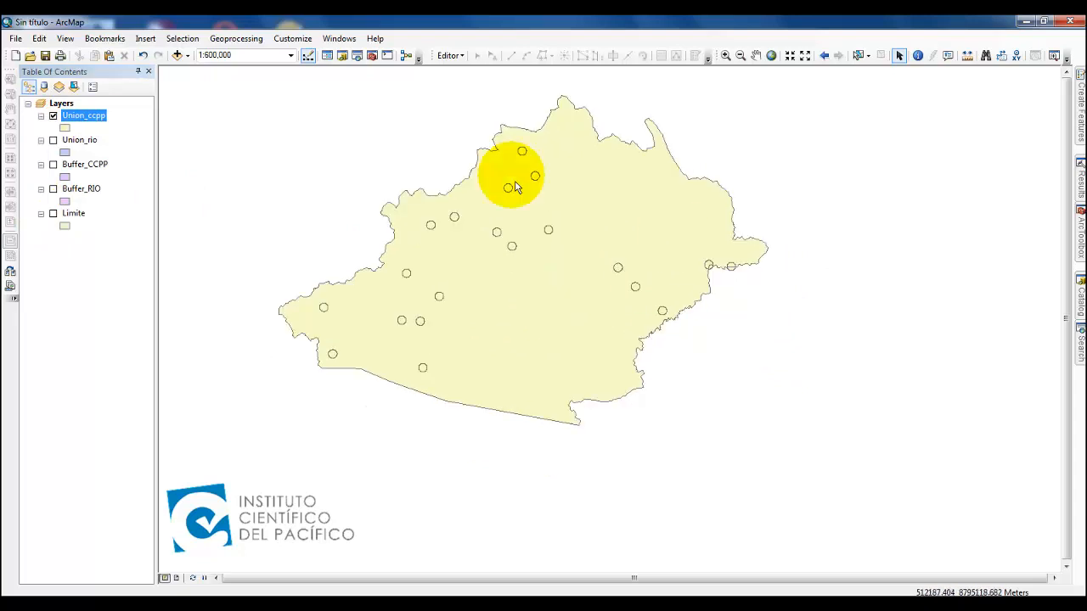
pyautogui.rightClick(93, 121)
pyautogui.click(133, 154)
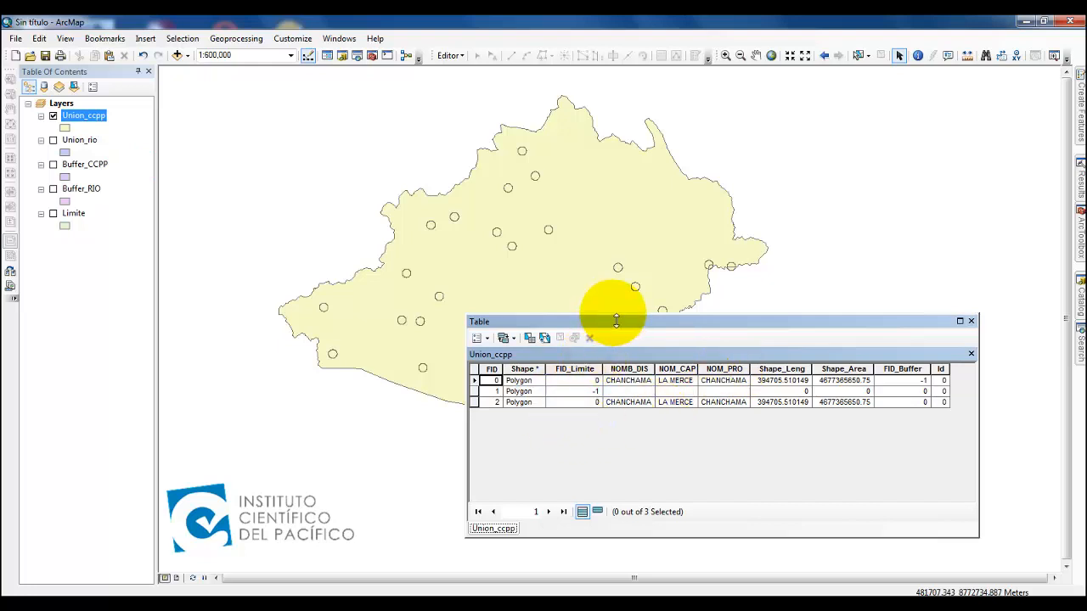
pyautogui.moveTo(614, 314); pyautogui.dragTo(671, 416)
pyautogui.click(530, 473)
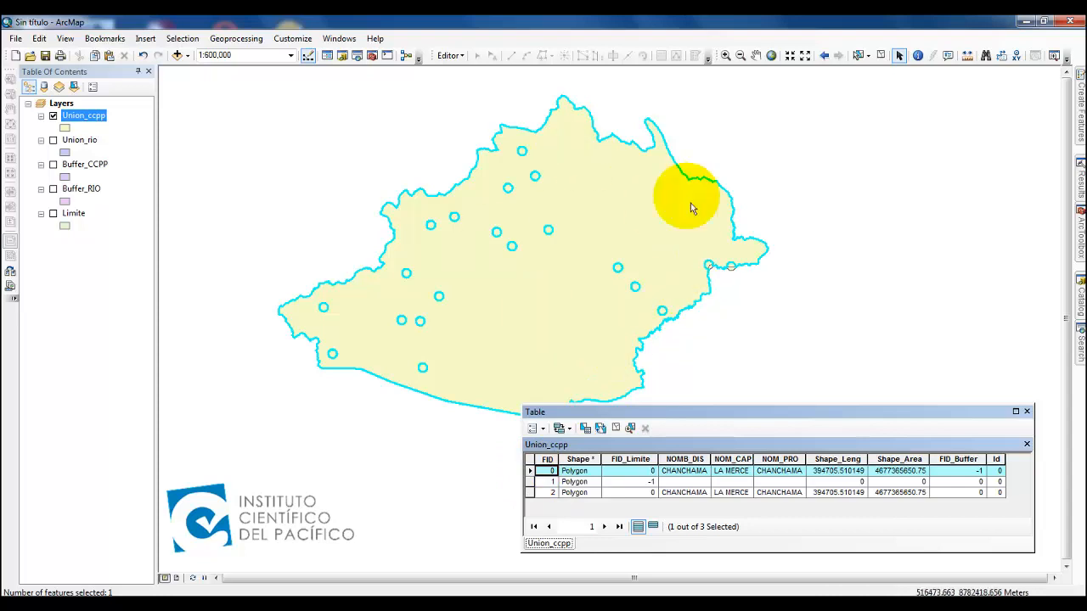
# - Select the FID 1 and FID 2 records in turn, examine their polygons on the map, and close the table
pyautogui.click(530, 481)
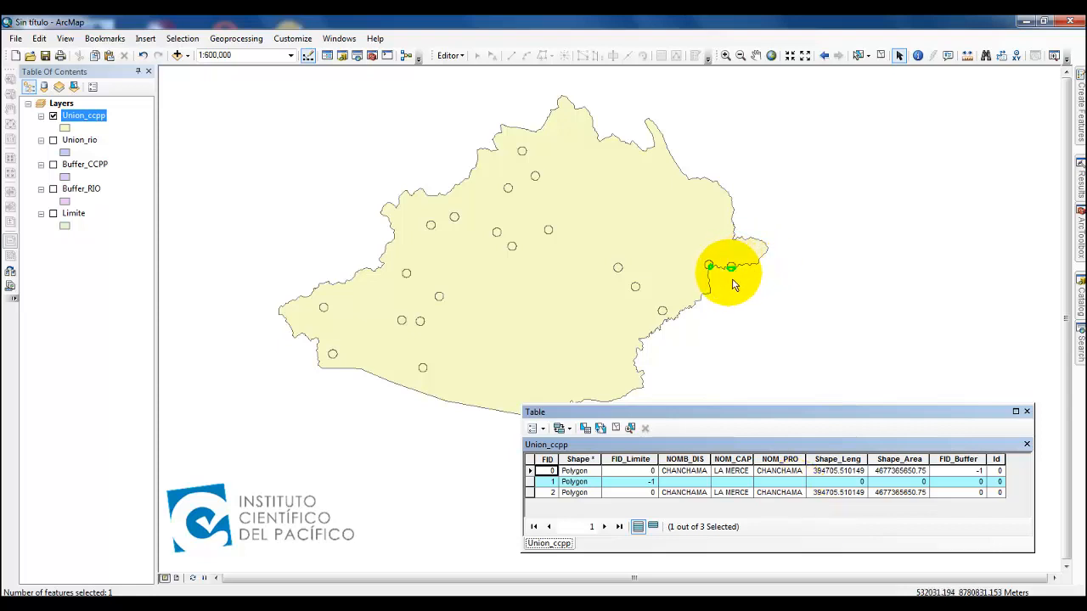
pyautogui.scroll(5, 739, 265)
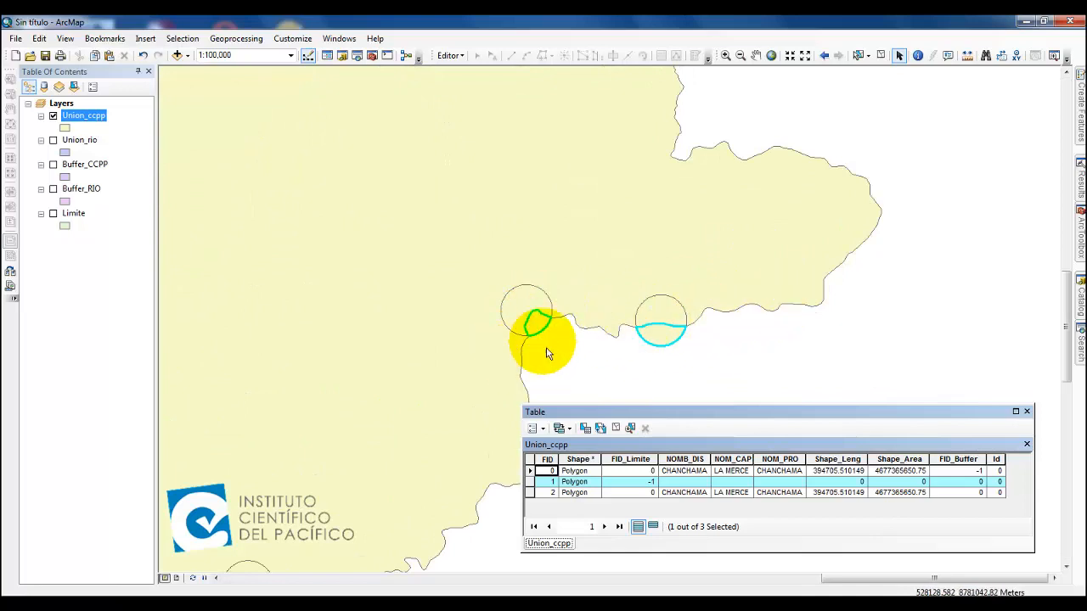
pyautogui.scroll(-3, 728, 324)
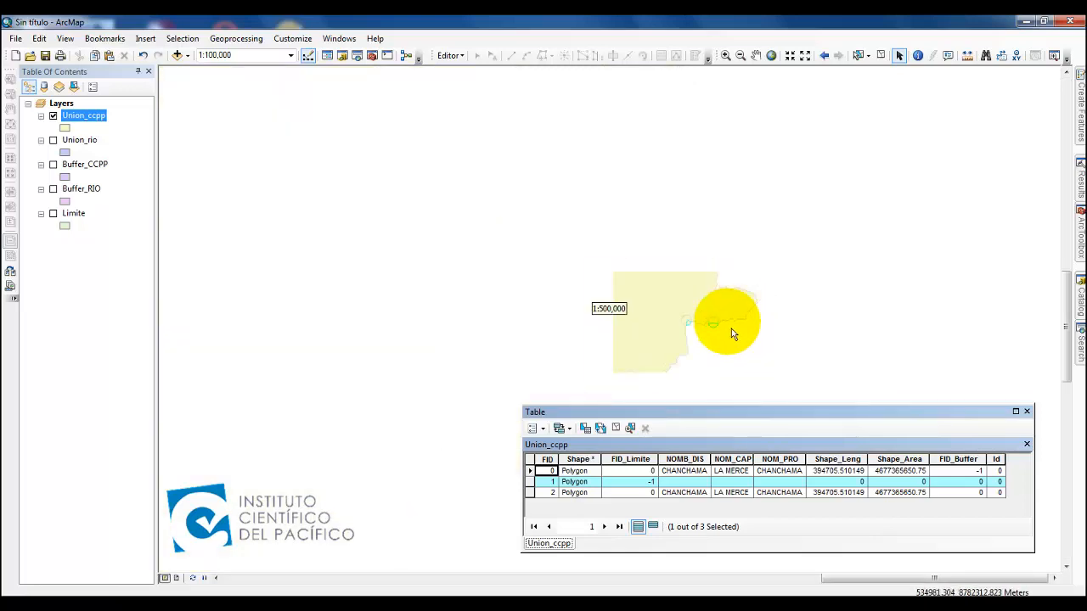
pyautogui.click(530, 493)
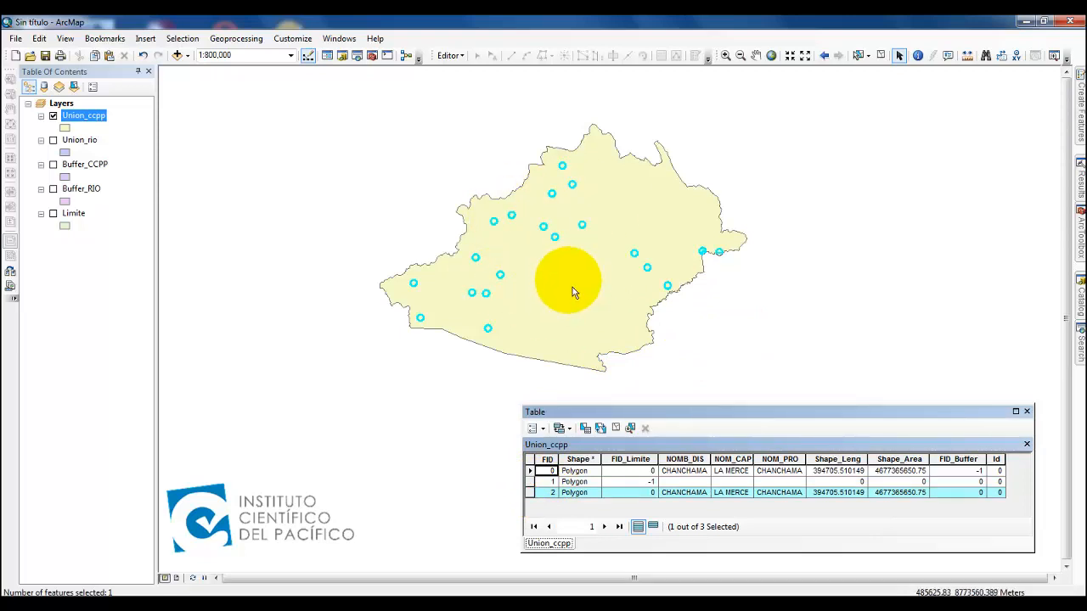
pyautogui.click(1027, 413)
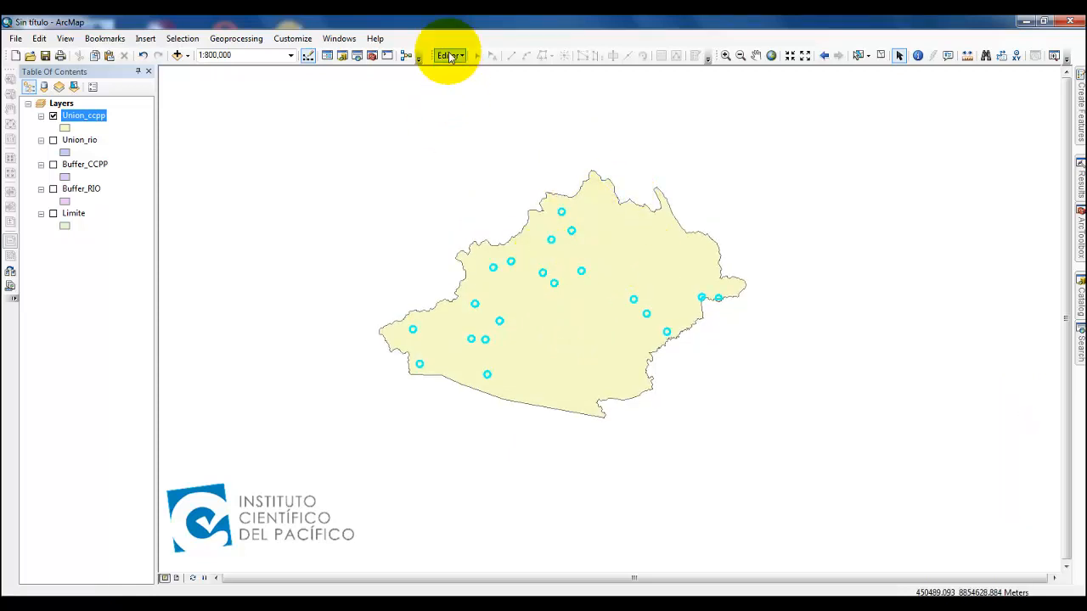
# - Start an edit session on the Union_ccpp layer with its buffer circle polygons selected
pyautogui.moveTo(607, 252); pyautogui.dragTo(512, 255)
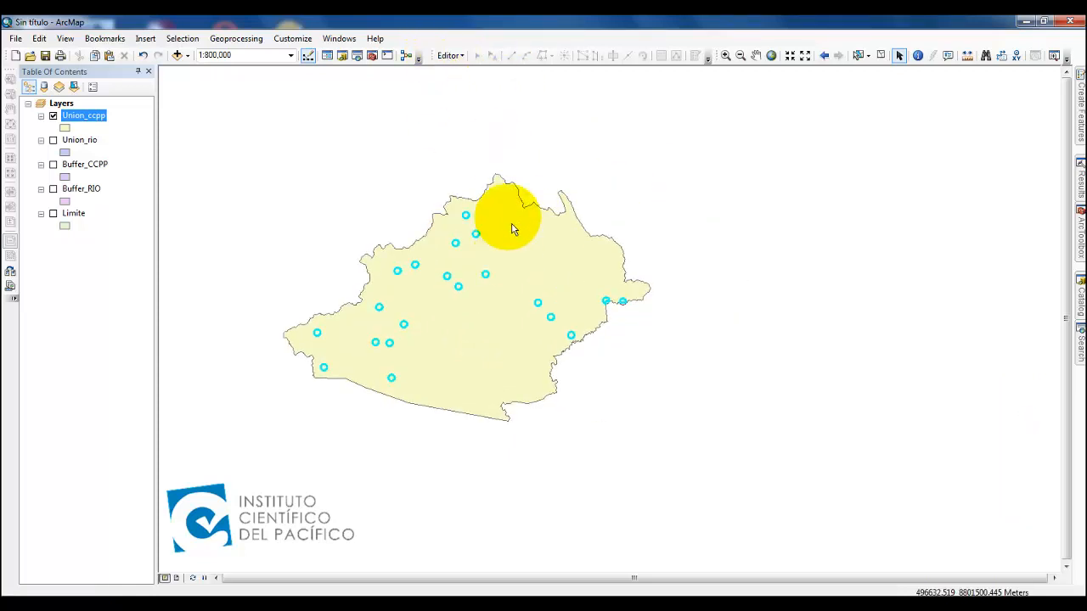
pyautogui.click(404, 324)
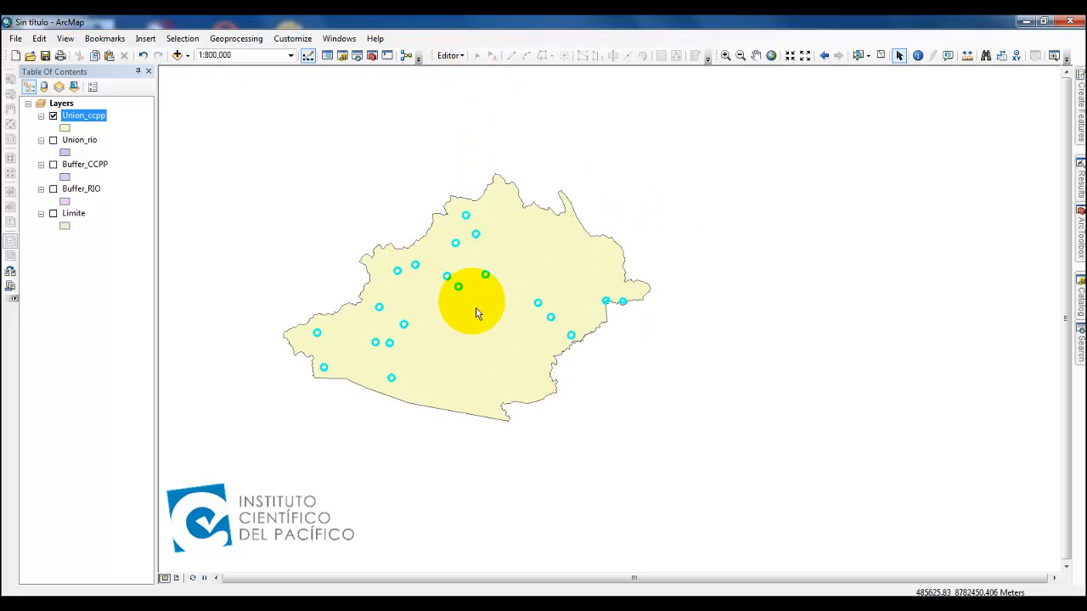
pyautogui.click(475, 313)
pyautogui.click(455, 62)
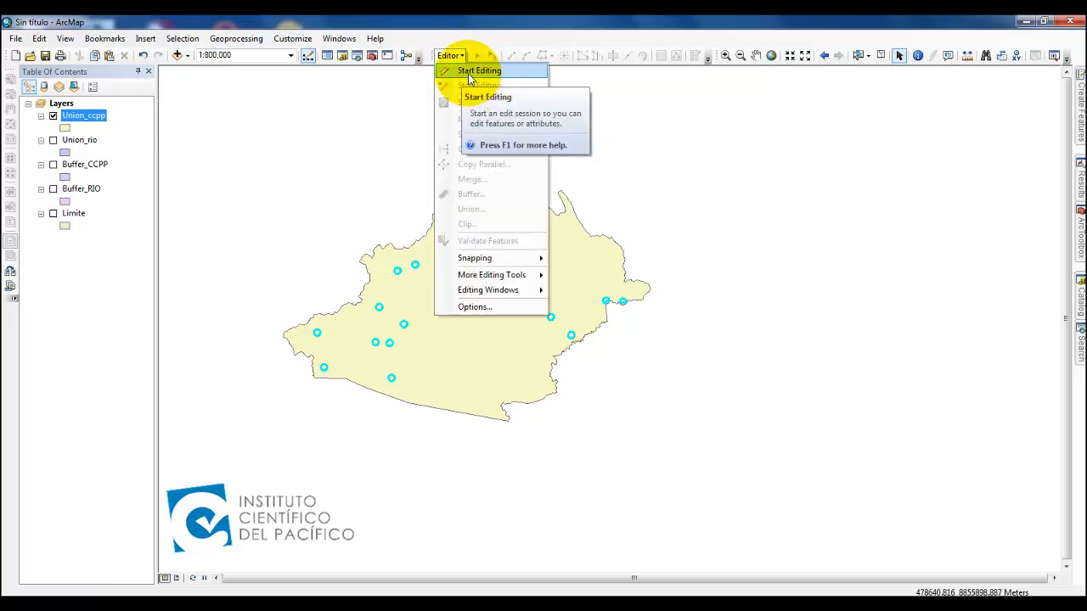
pyautogui.click(476, 72)
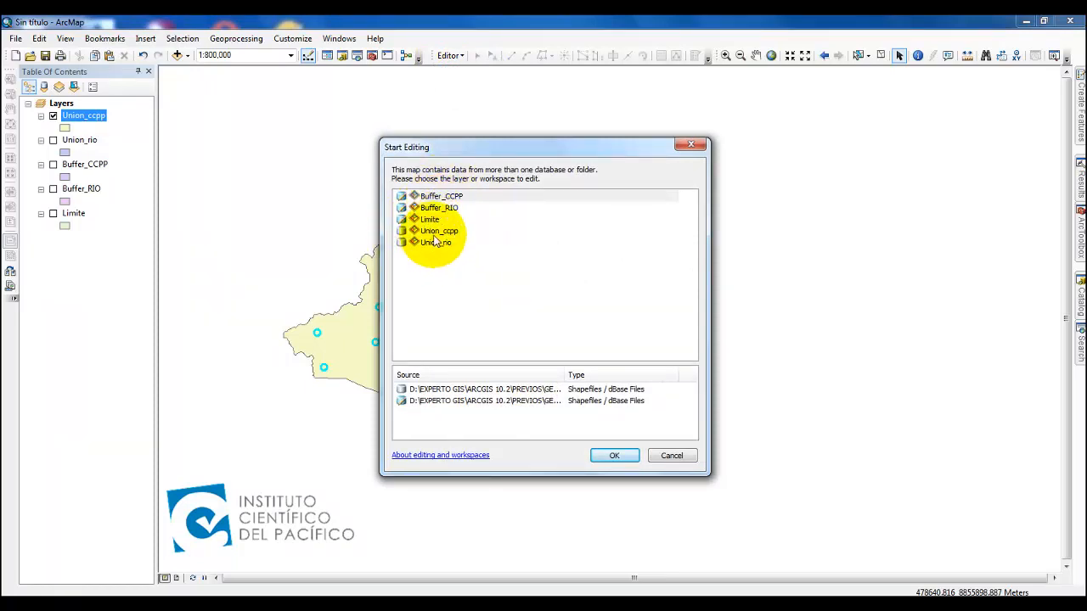
pyautogui.click(438, 231)
pyautogui.click(615, 456)
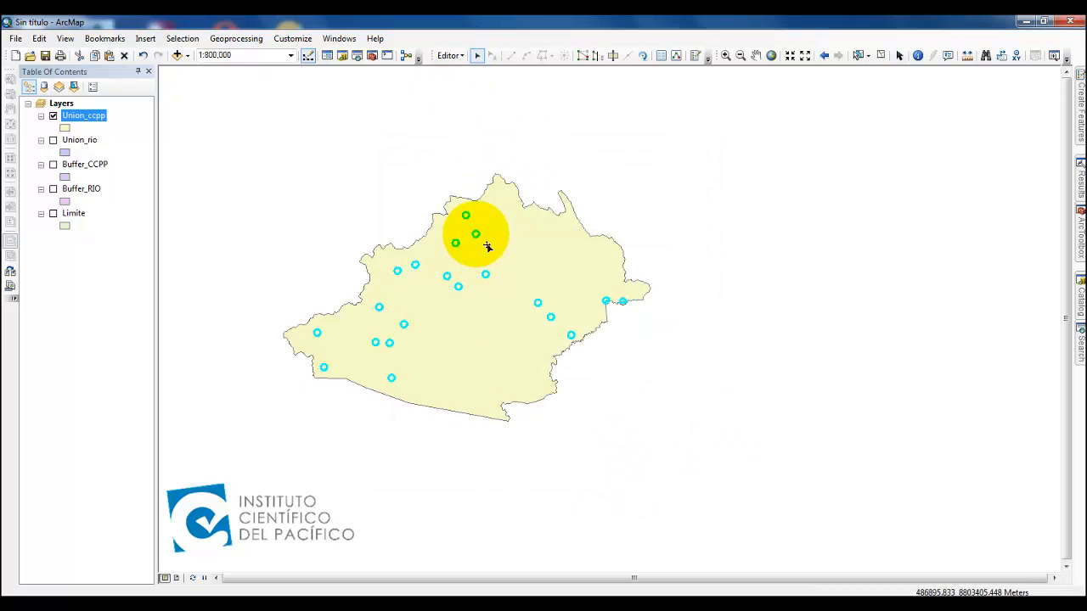
# - Move the selected buffer circles of Union_ccpp eastward, outside the boundary, to show that they are separate from the main polygon
pyautogui.click(469, 297)
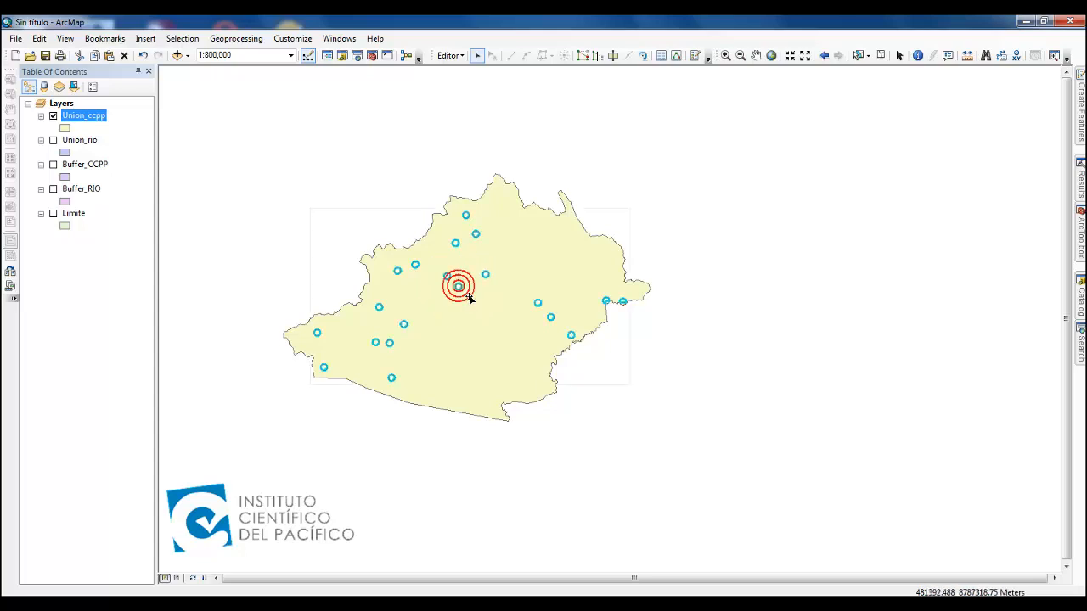
pyautogui.moveTo(475, 295); pyautogui.dragTo(861, 274)
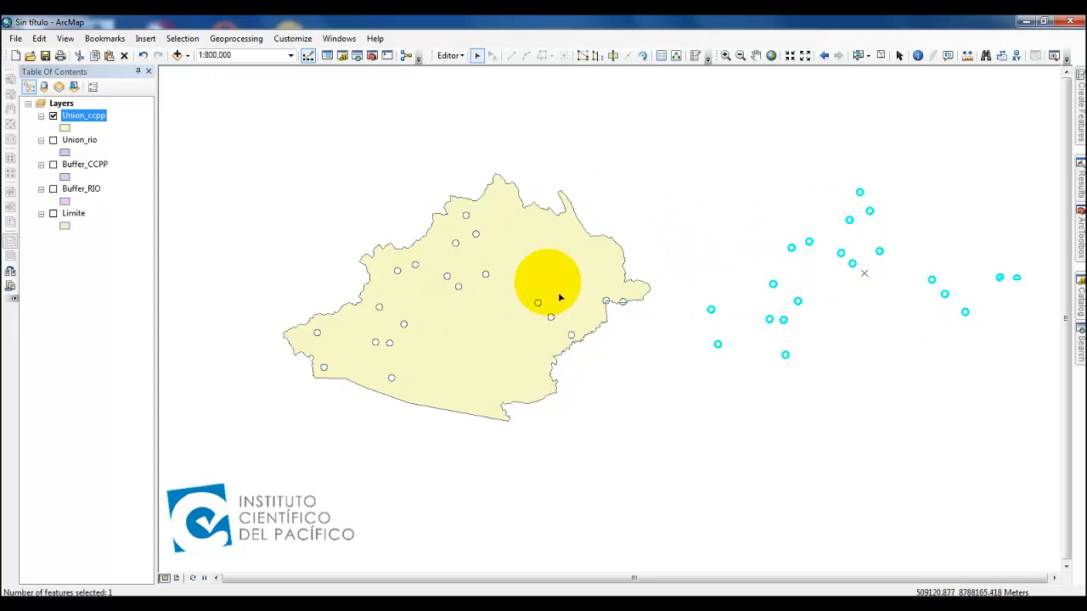
pyautogui.scroll(3, 558, 292)
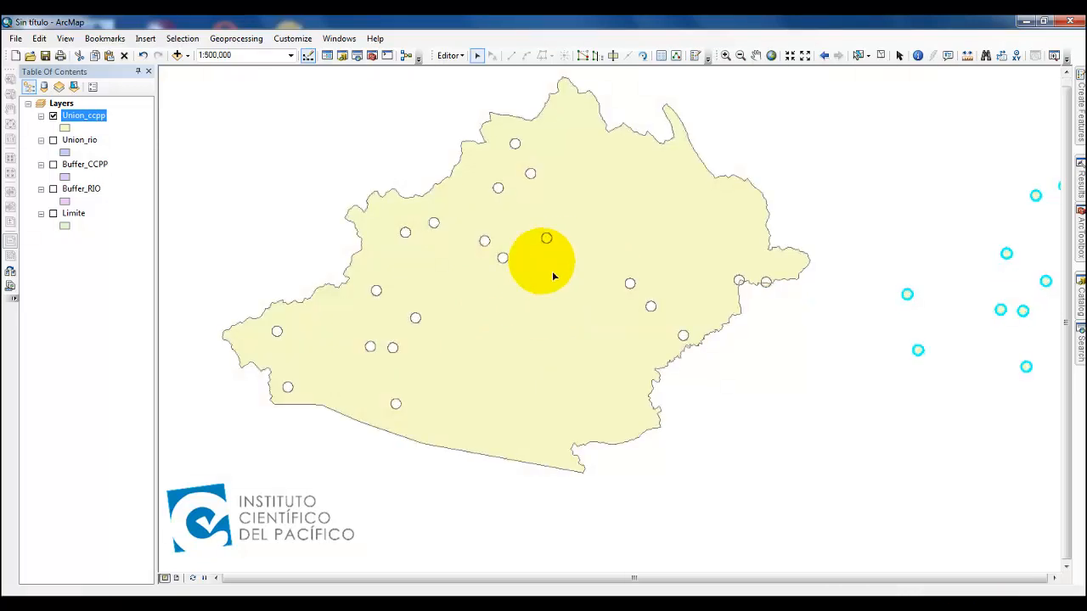
pyautogui.moveTo(600, 346); pyautogui.dragTo(541, 357)
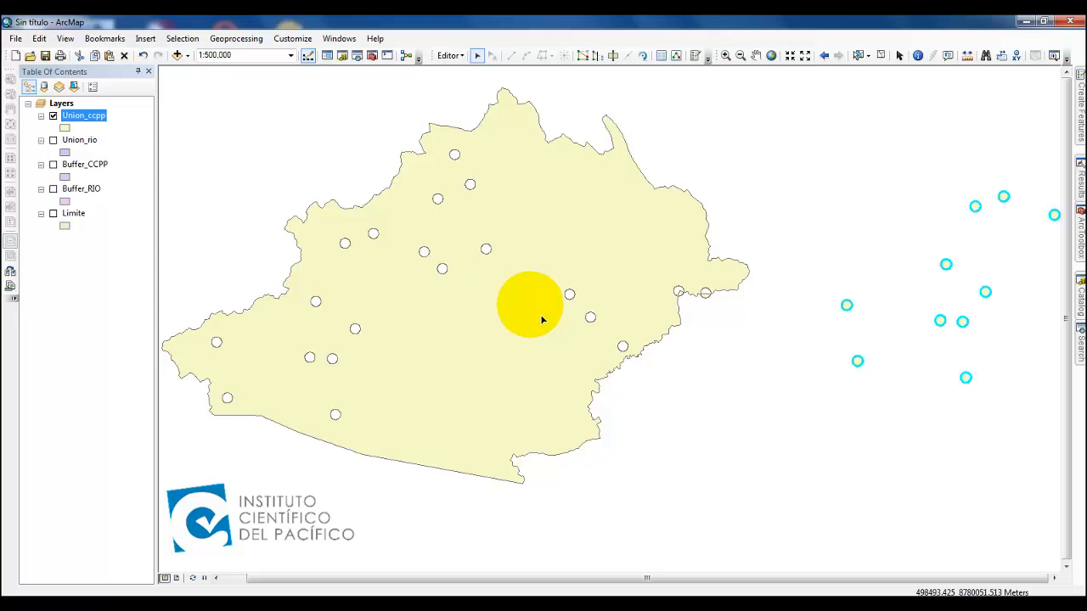
# - Select the main boundary polygon and move it northwest, away from the small circle fragments outside the limit
pyautogui.click(612, 199)
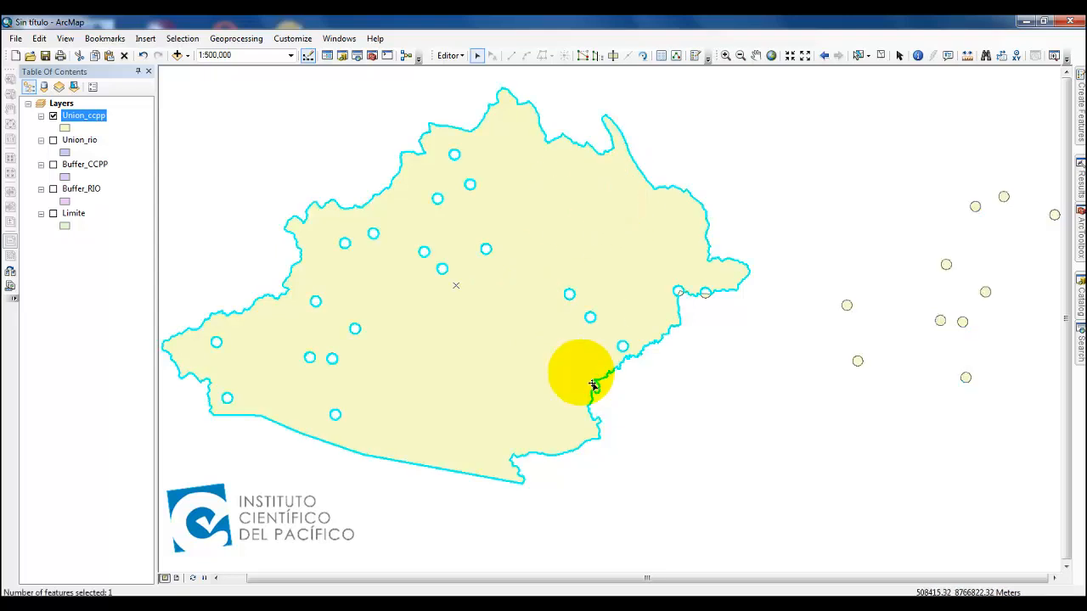
pyautogui.scroll(-1, 594, 386)
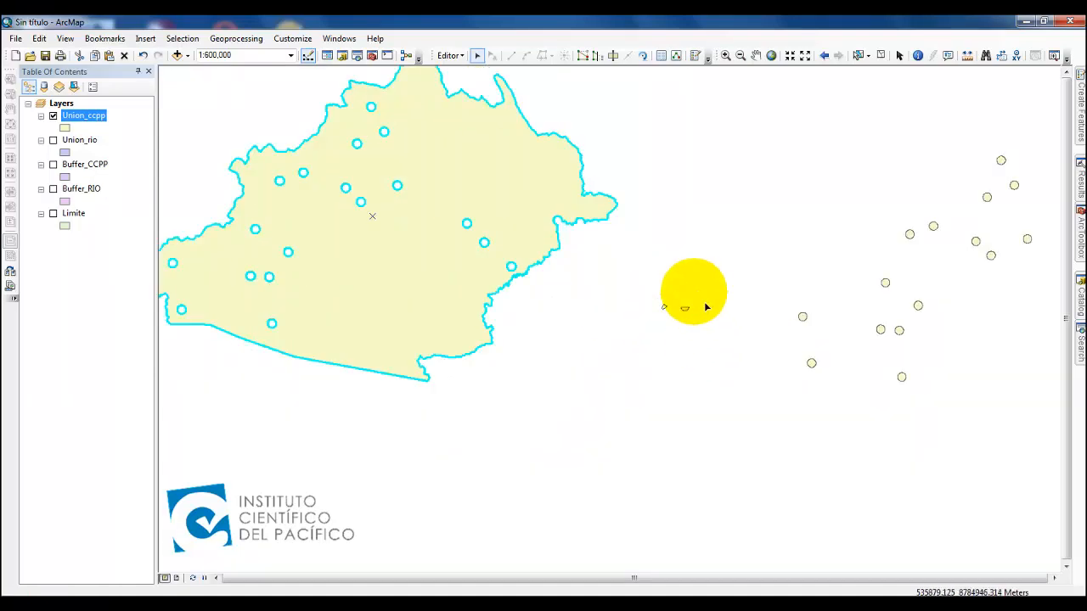
pyautogui.scroll(-1, 676, 446)
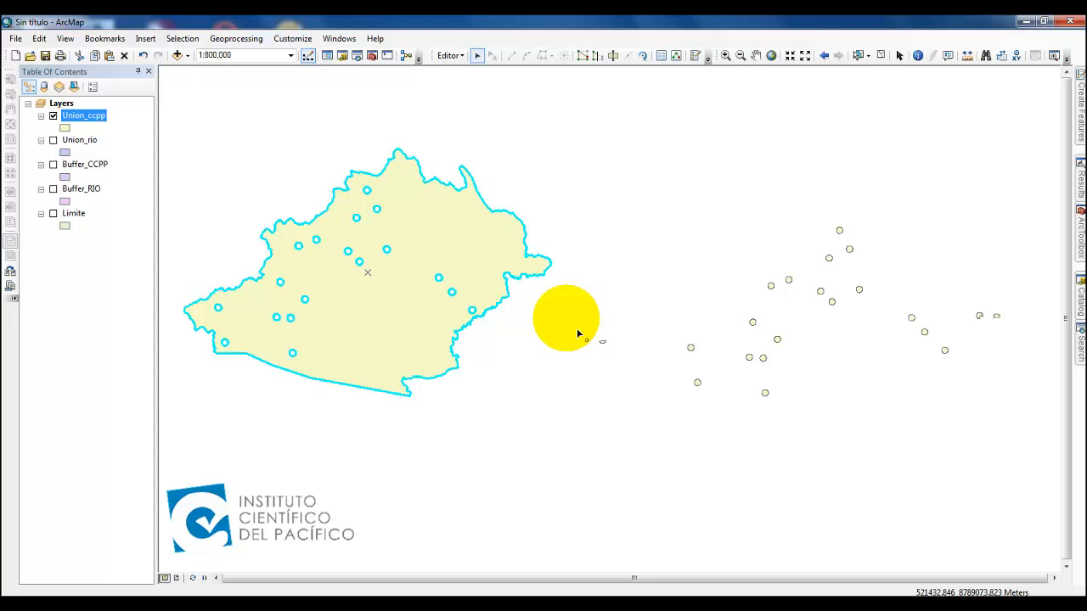
# - Stop editing Union_ccpp and discard the polygon moves without saving
pyautogui.click(449, 55)
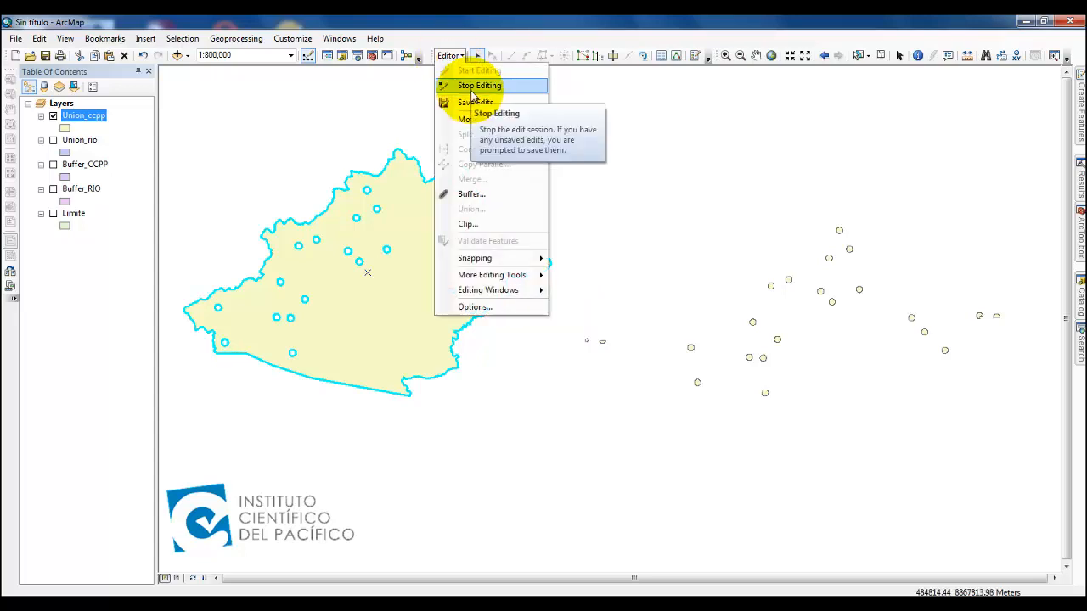
pyautogui.click(473, 88)
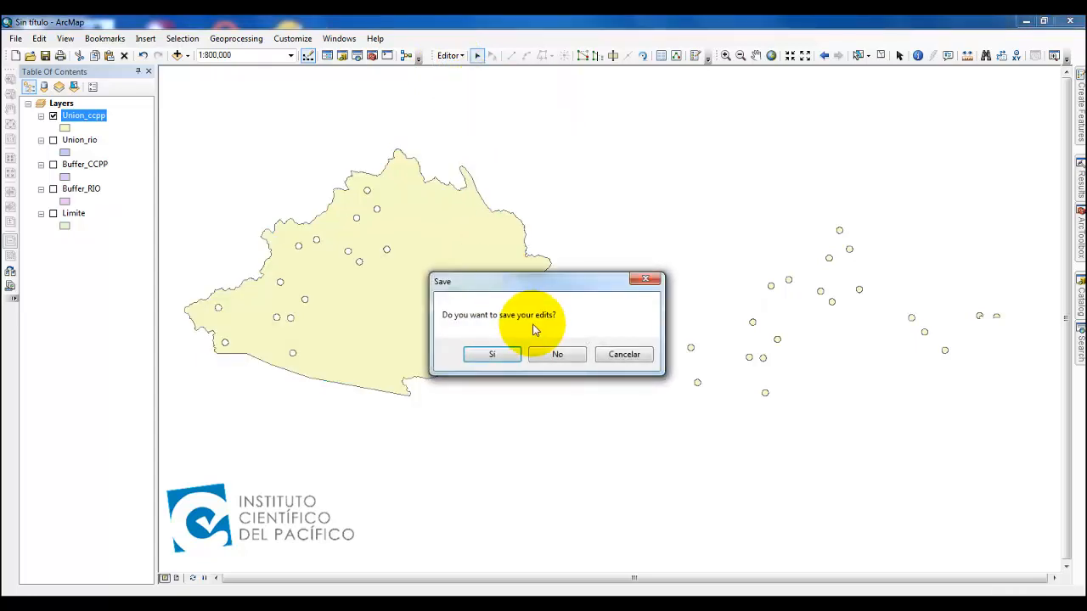
pyautogui.click(556, 353)
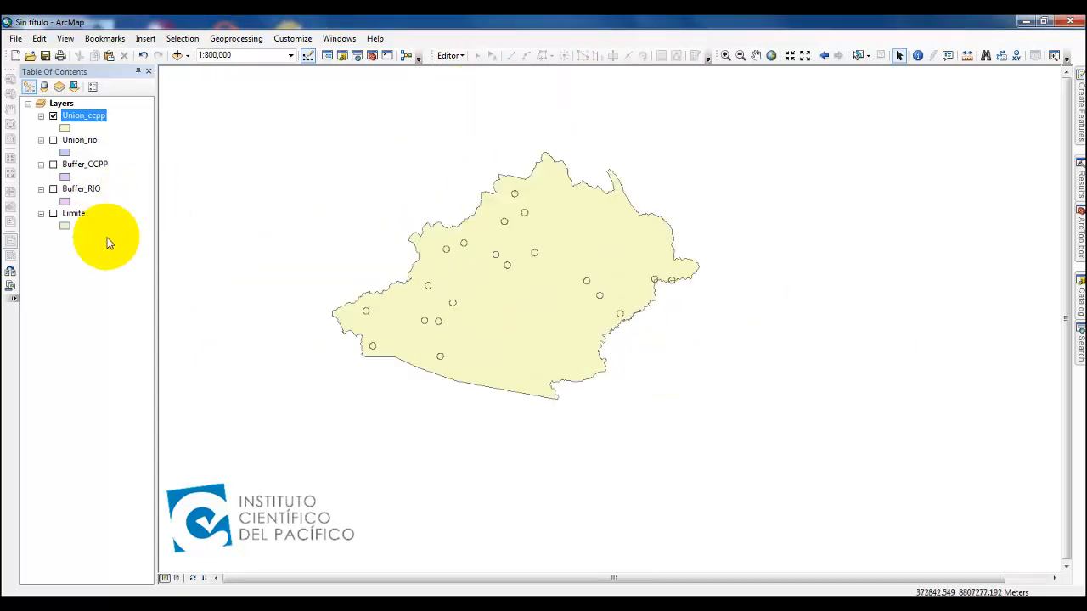
# - Toggle Union_ccpp's visibility repeatedly to examine the union result on the map, leaving the layer displayed
pyautogui.click(53, 117)
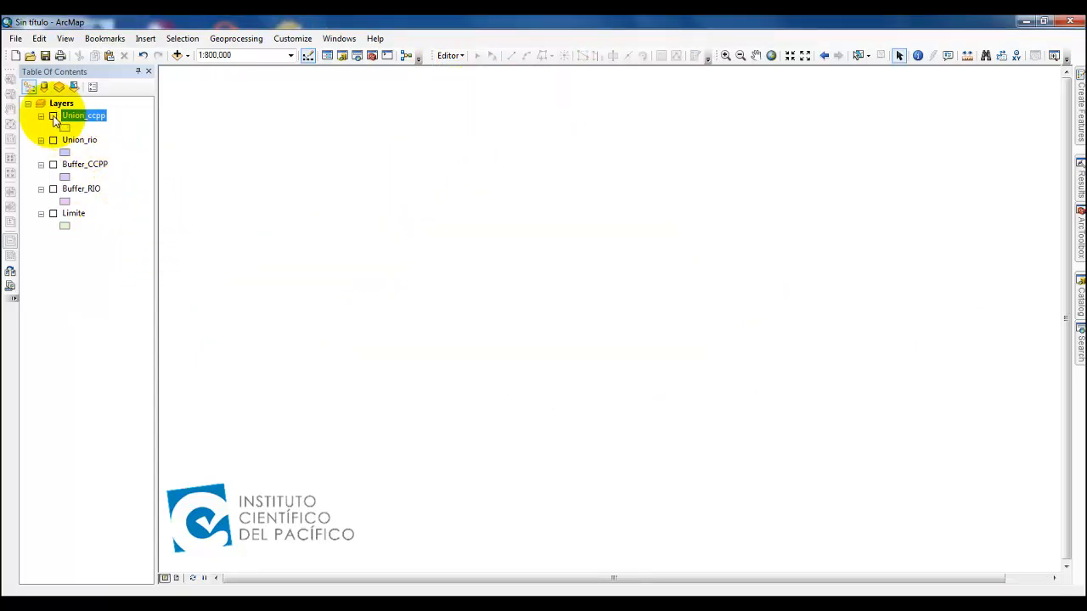
pyautogui.click(52, 117)
pyautogui.click(53, 116)
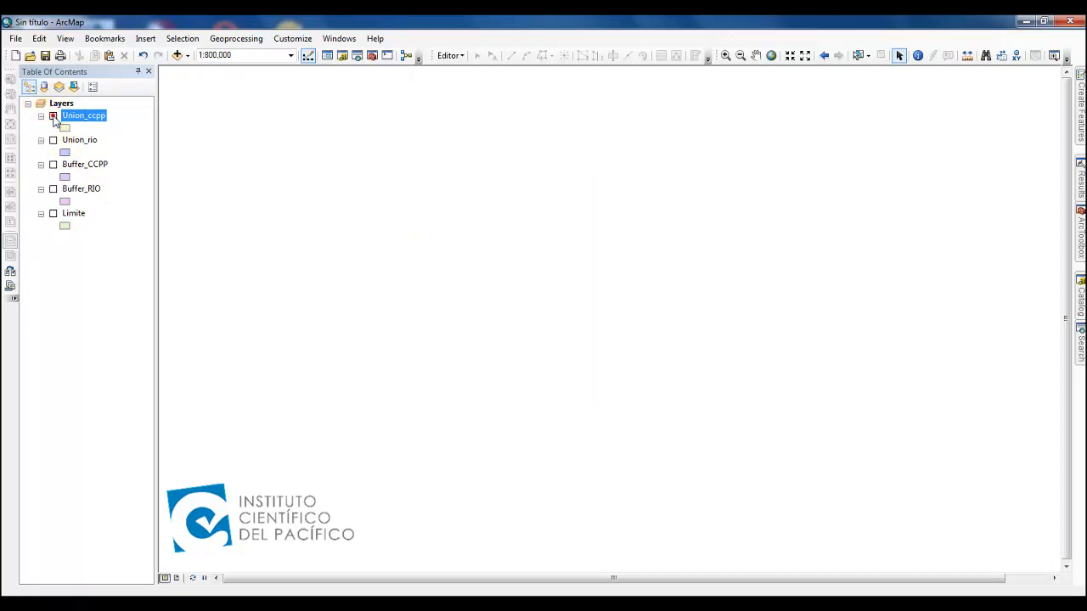
pyautogui.click(53, 117)
pyautogui.click(52, 116)
pyautogui.click(53, 117)
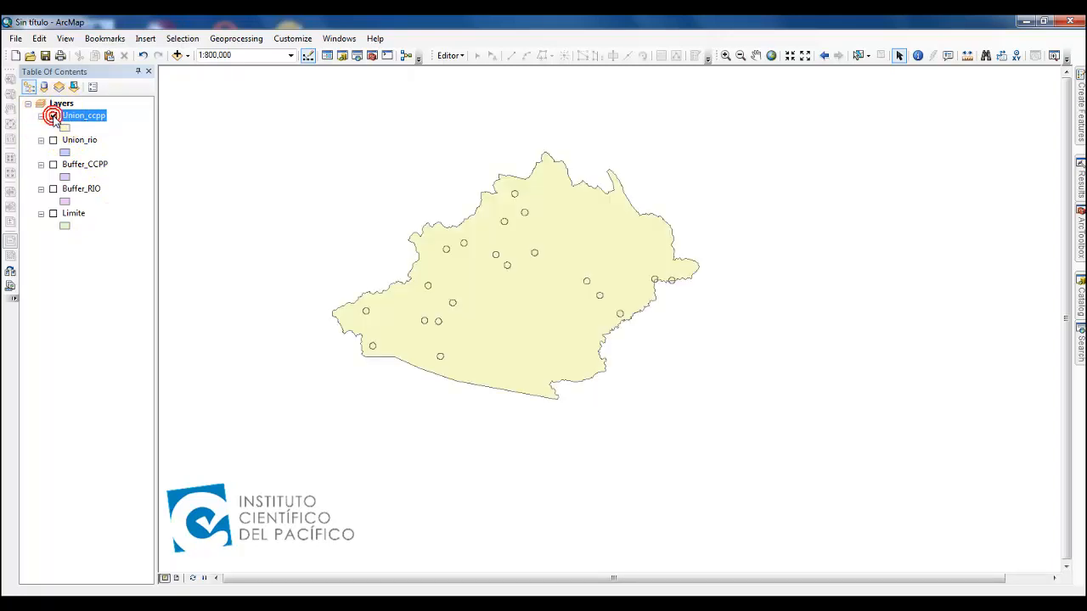